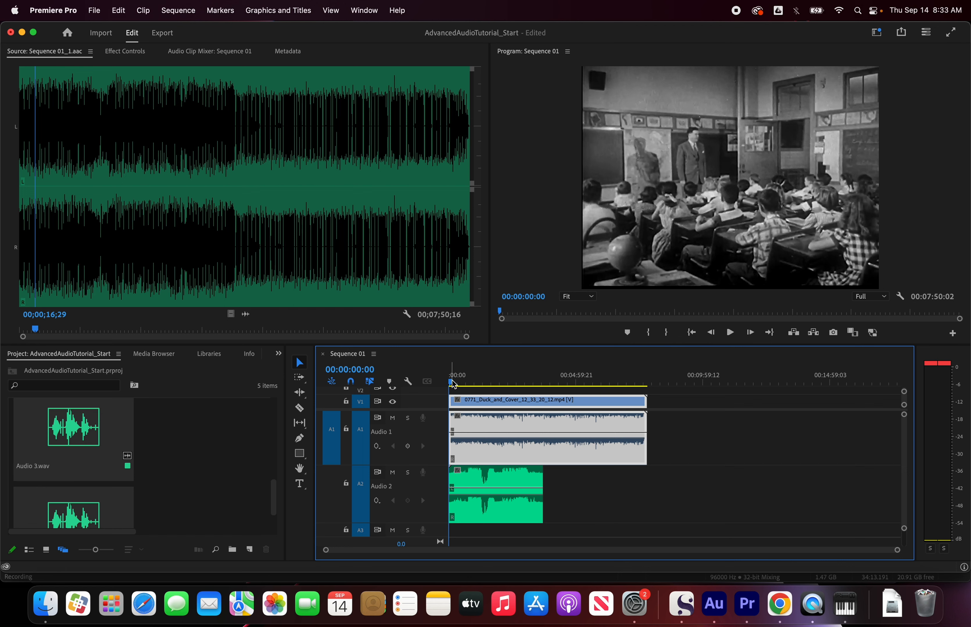
Step: Mute the Audio 1 and Audio 2 tracks and play the sequence from its beginning without sound
click(474, 385)
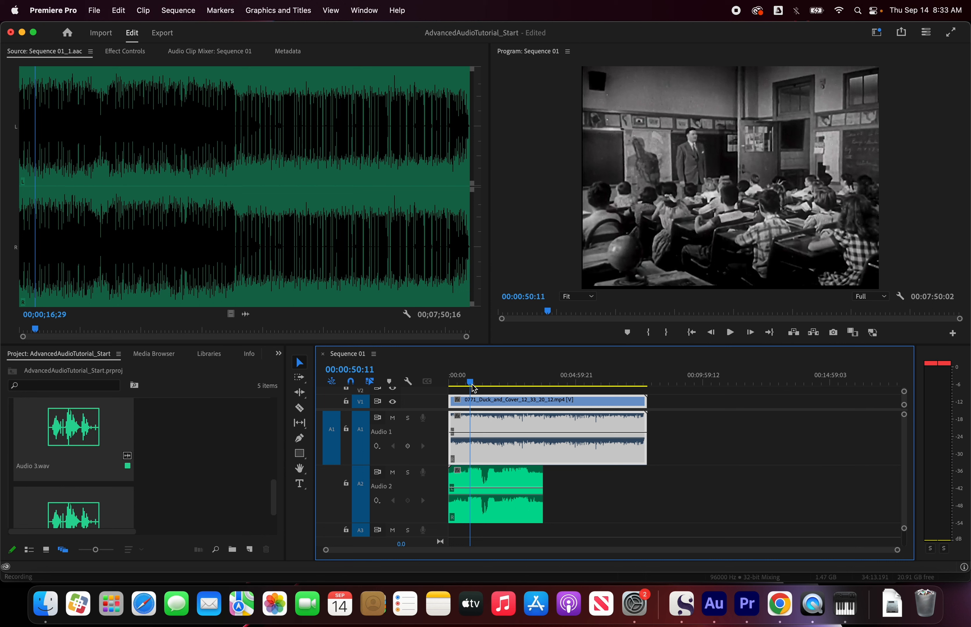
click(392, 419)
click(392, 473)
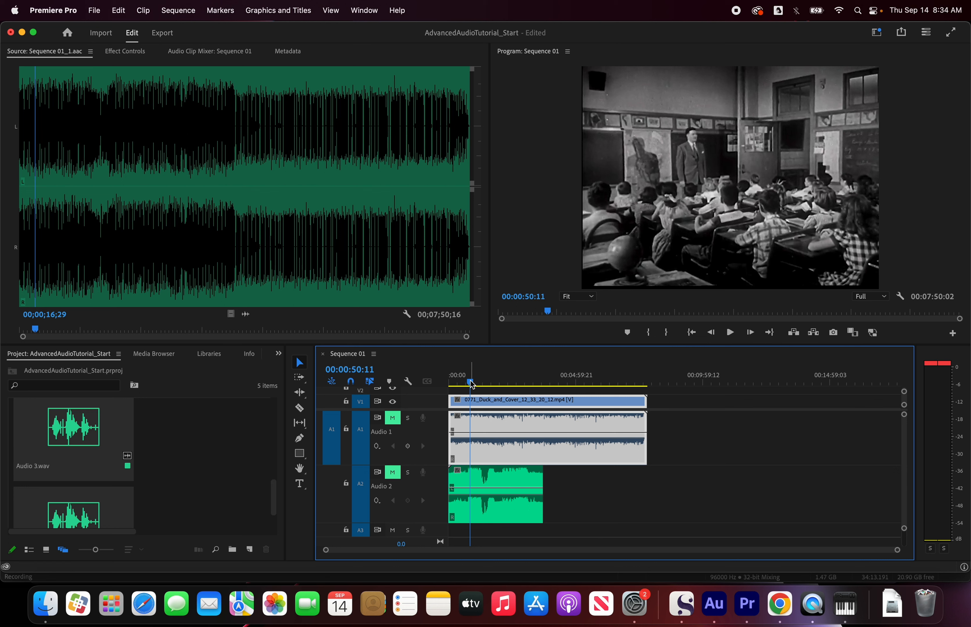
drag(471, 385, 464, 386)
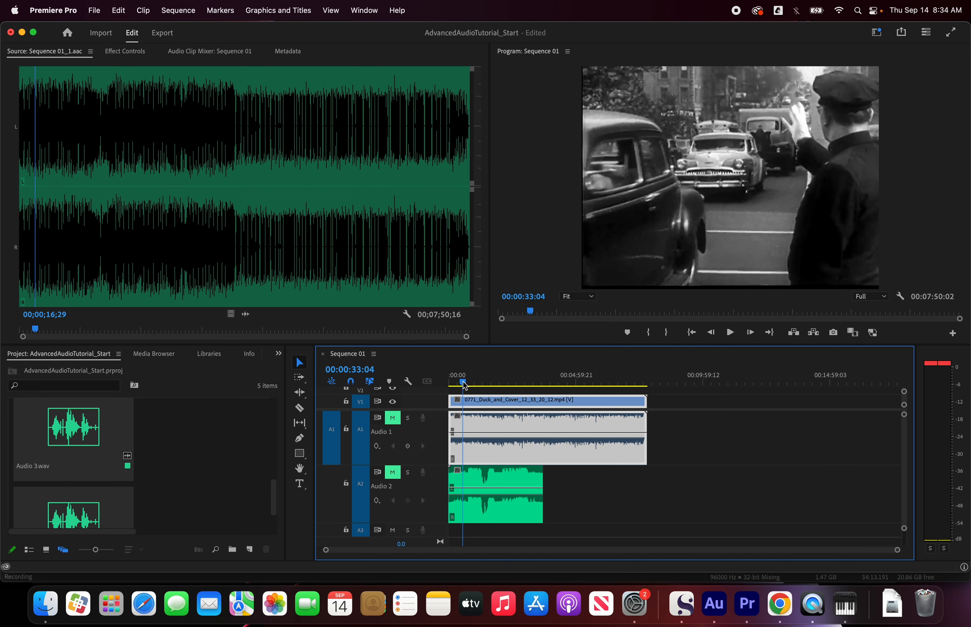
key(space)
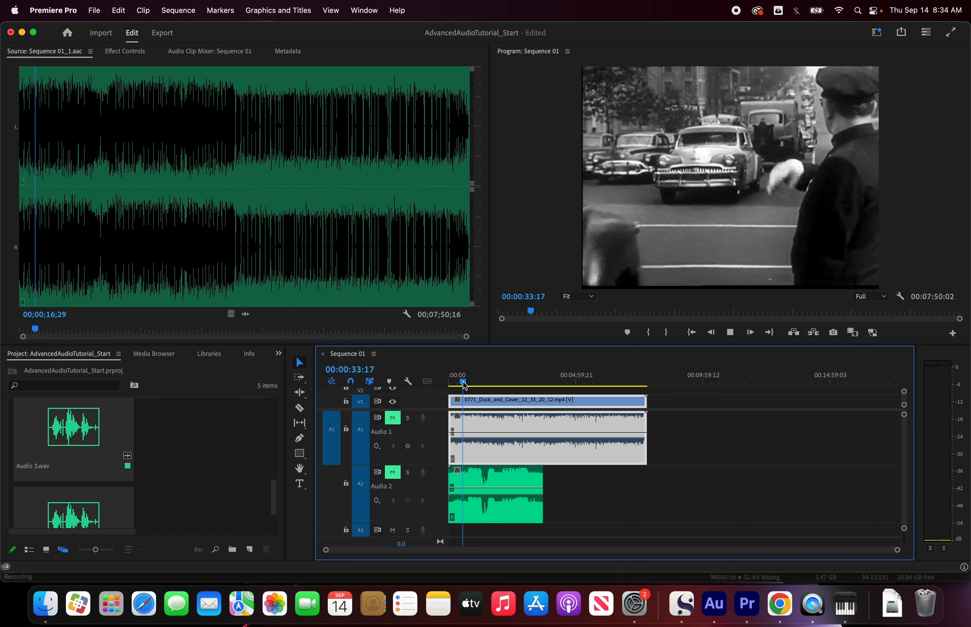
drag(466, 387, 449, 387)
key(space)
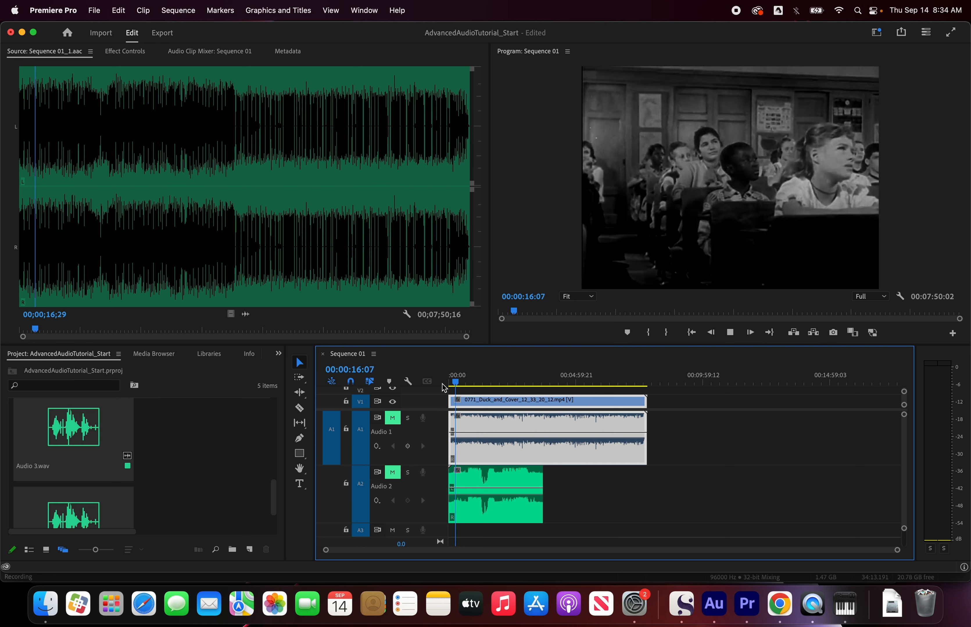
key(space)
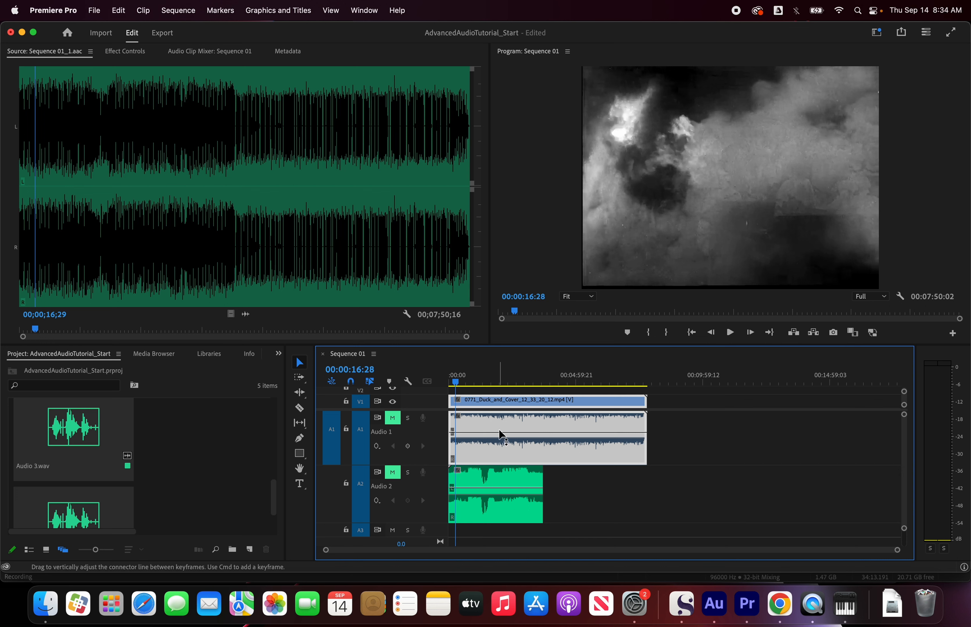
Step: Return the playhead to the sequence start, unmute Audio 1, and play a few seconds of that track alone
drag(455, 384, 441, 385)
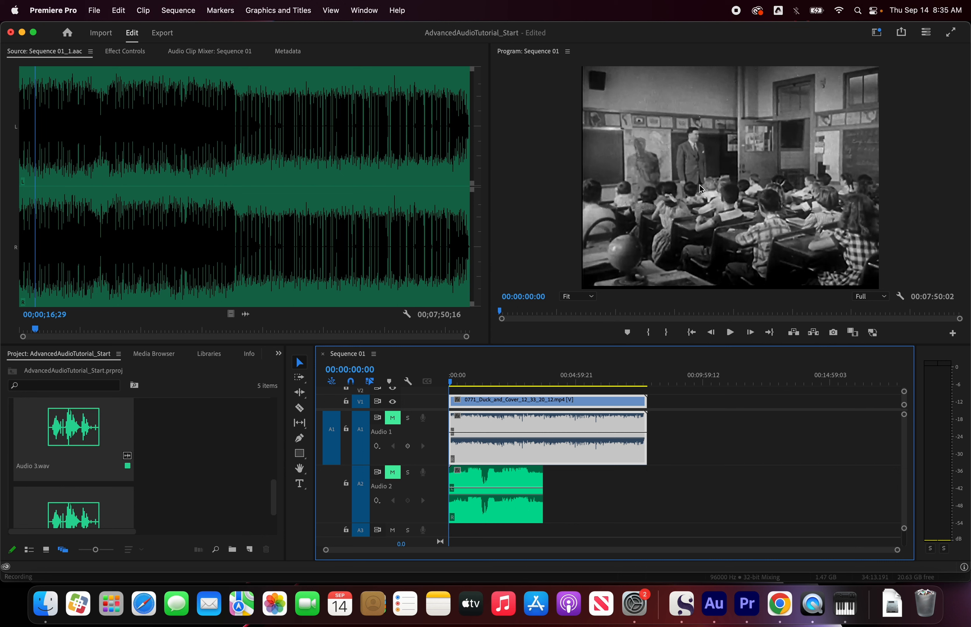
click(392, 417)
key(space)
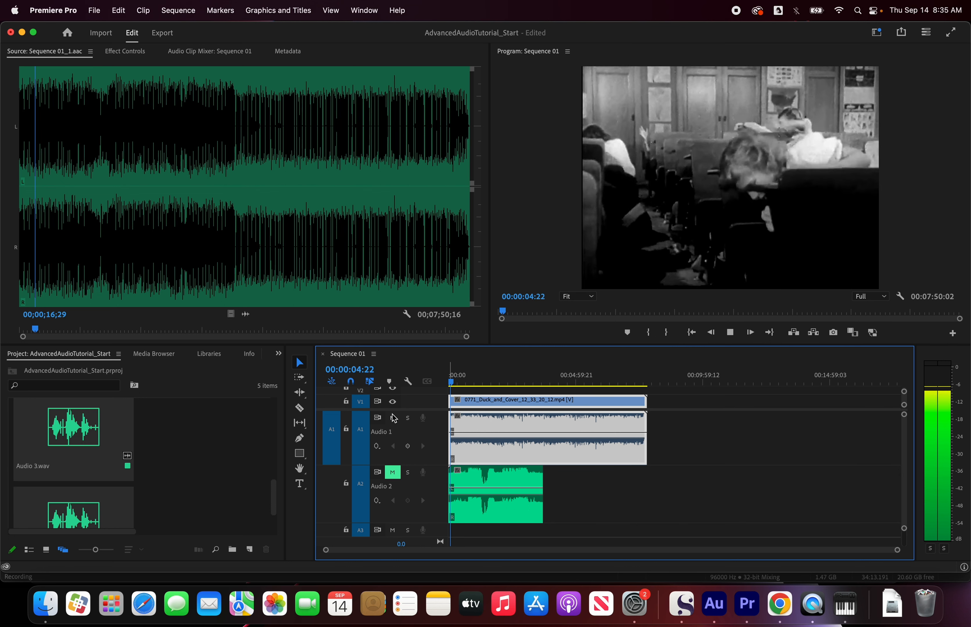
key(space)
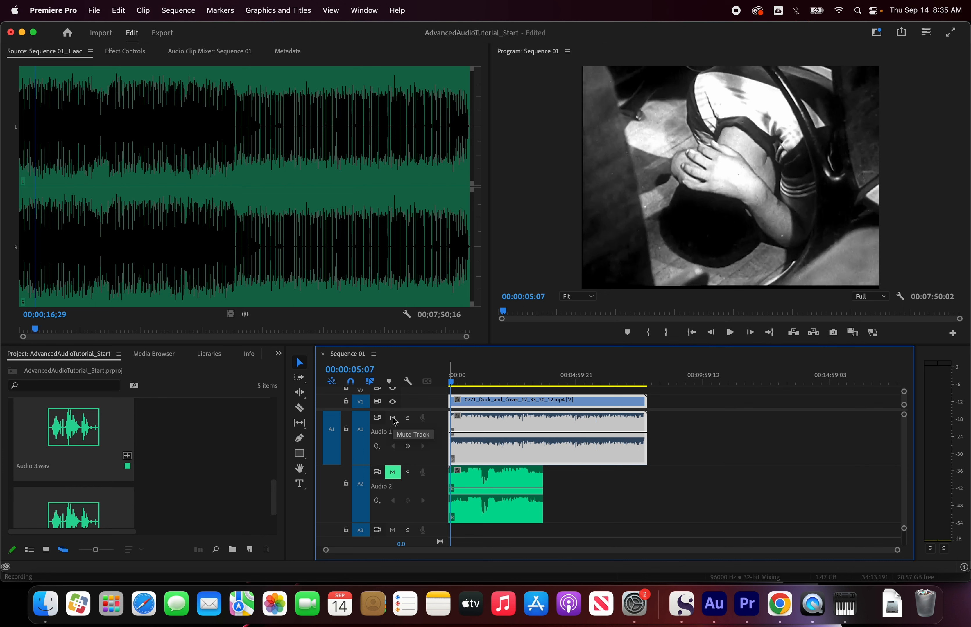
Step: Mute Audio 1, unmute Audio 2, and play a few seconds to hear only the second track
click(394, 421)
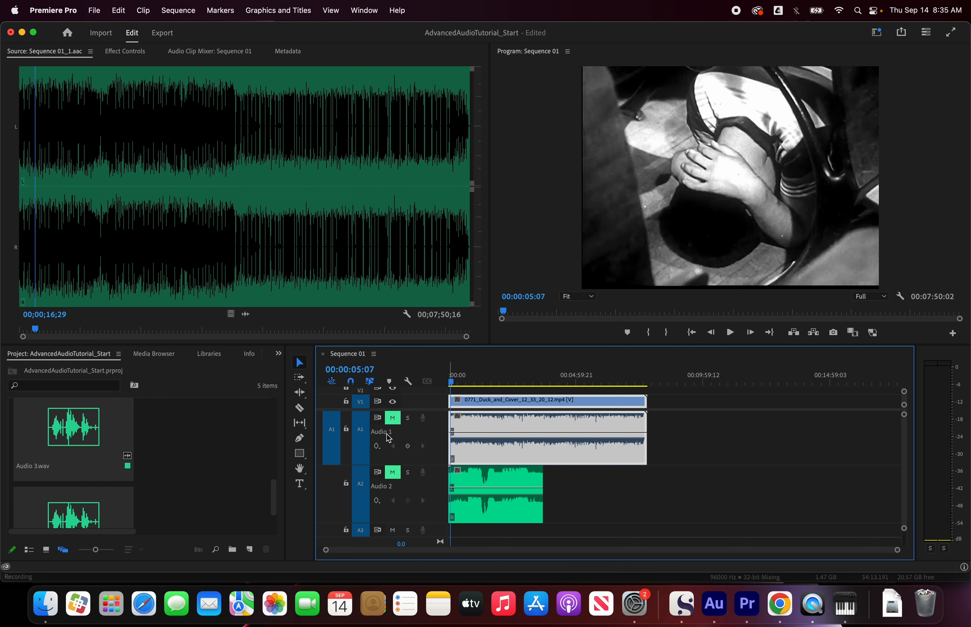
click(394, 476)
key(space)
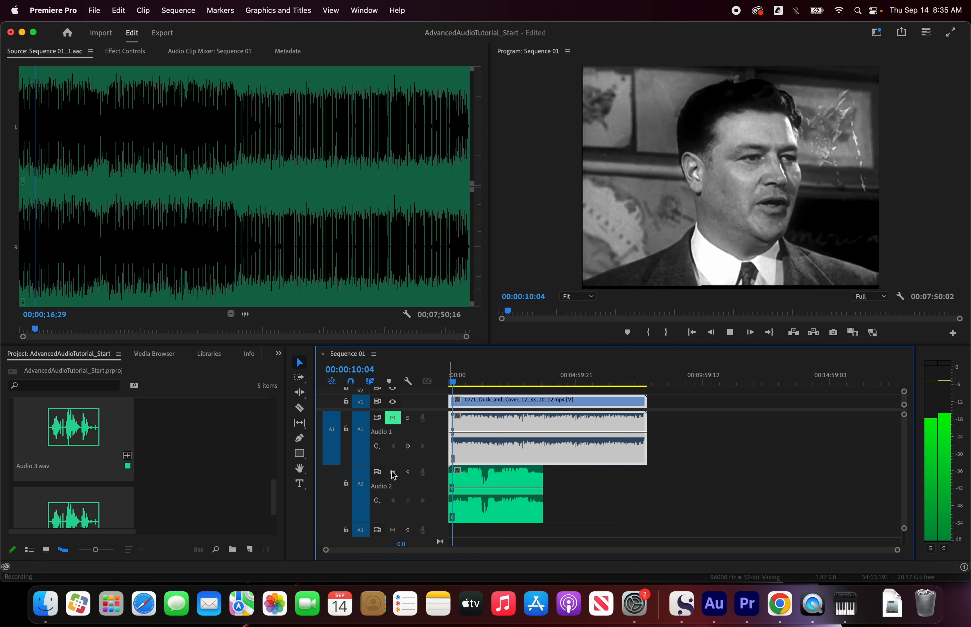
key(space)
Step: Mute Audio 2 again and briefly play the sequence with both audio tracks silent
click(392, 473)
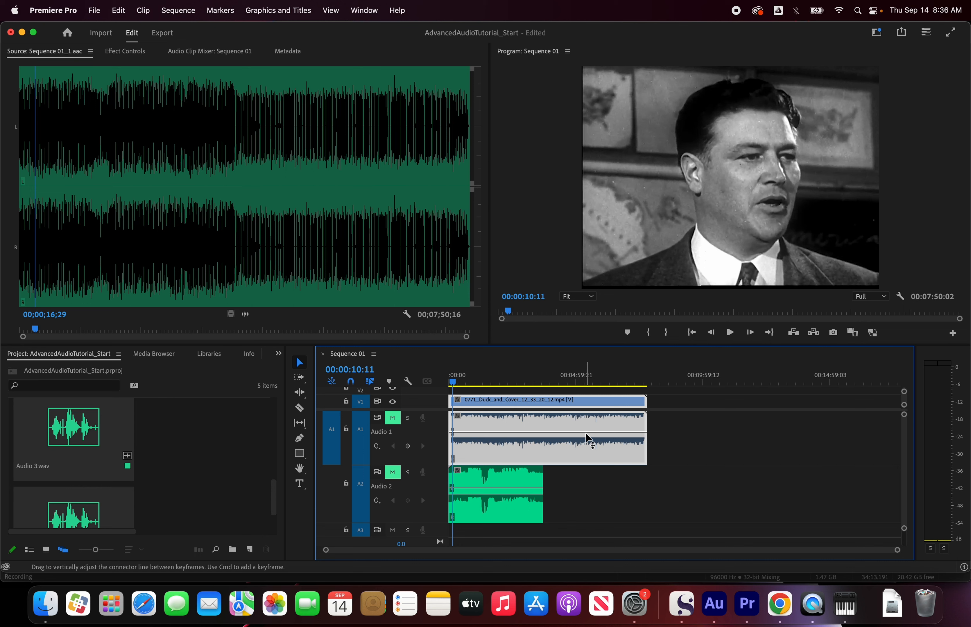
mouse_move(585, 433)
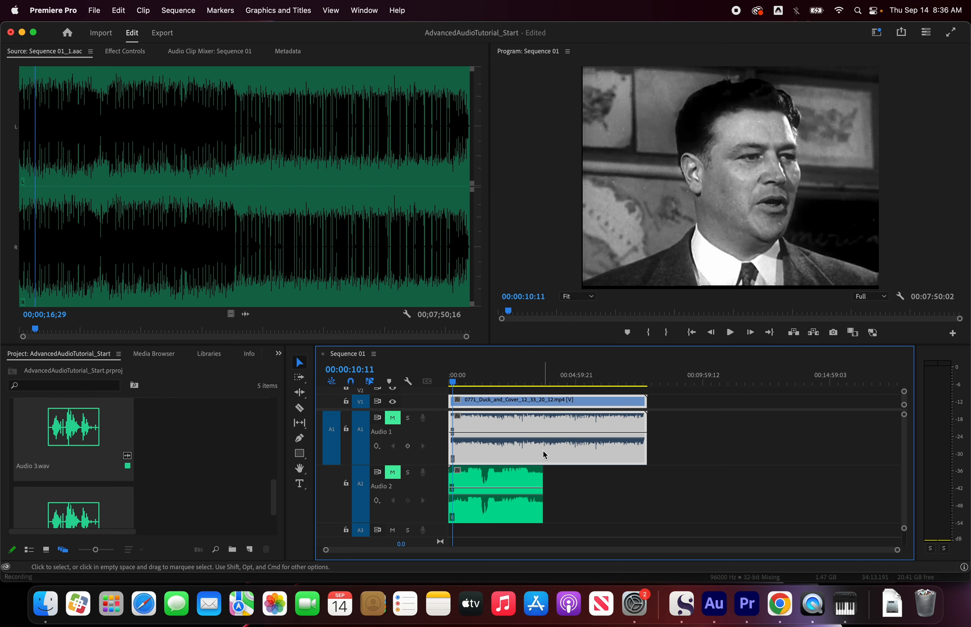
key(space)
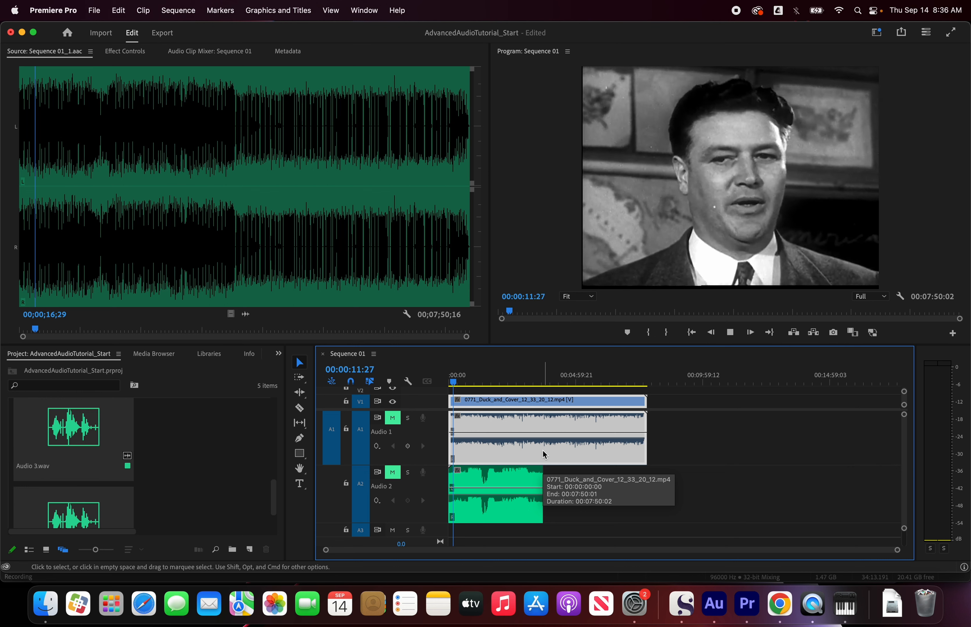
key(space)
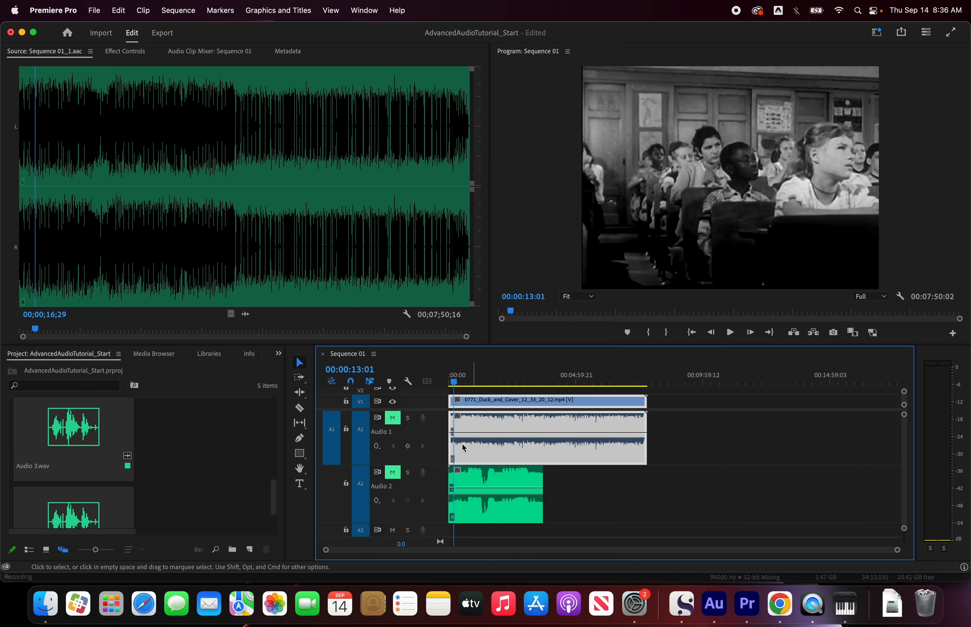
Step: Unmute Audio 1 and Audio 2 and play both together to check the combined level on the audio meters
click(393, 472)
click(393, 419)
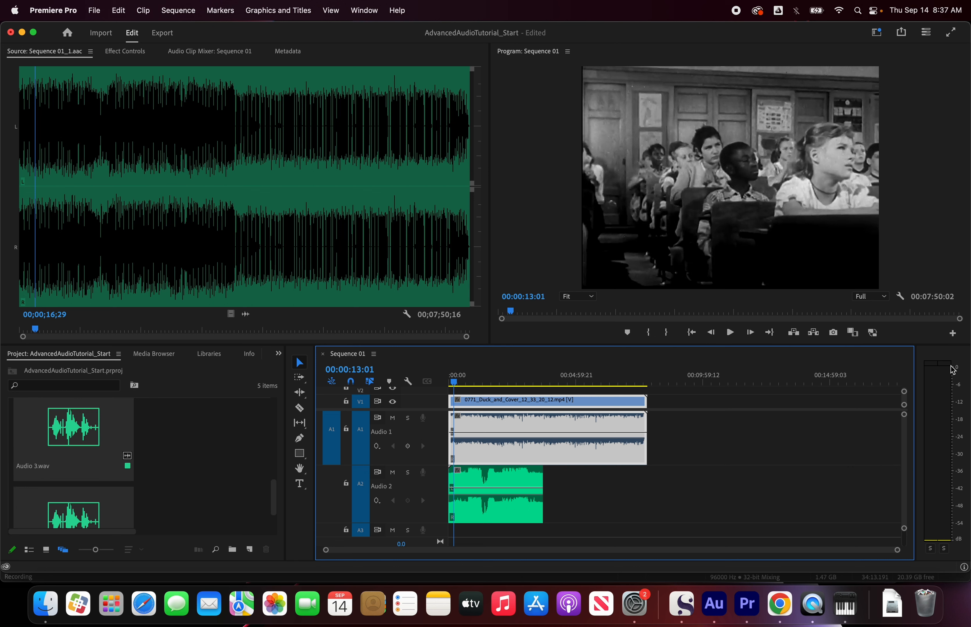
key(space)
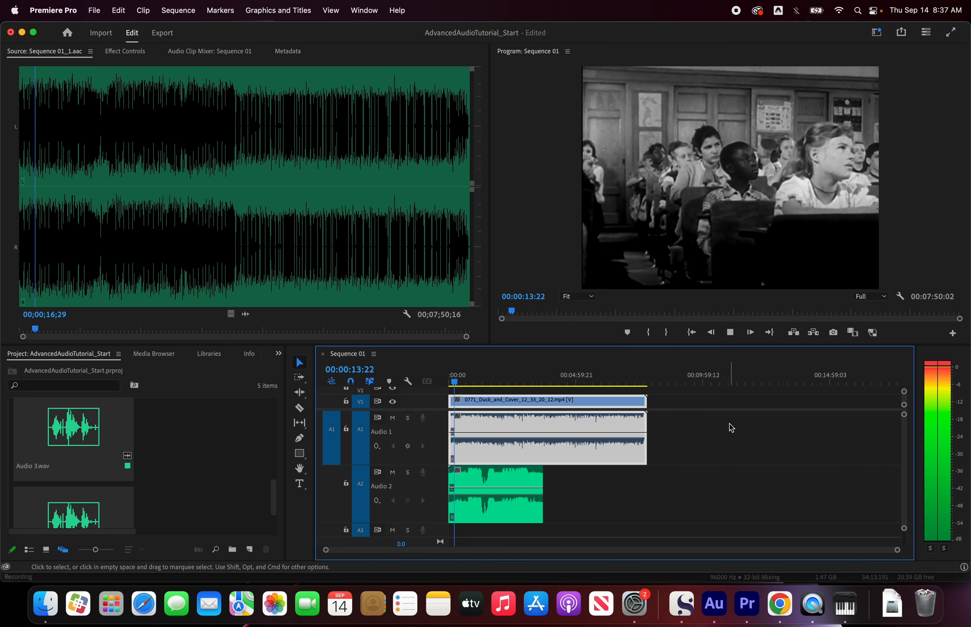
key(space)
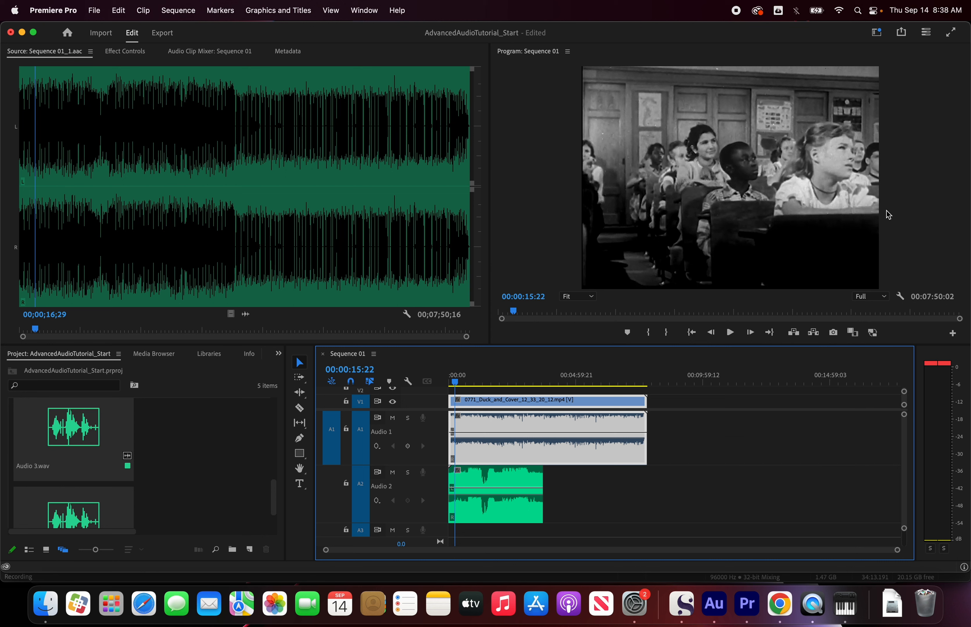
Step: Switch to the Audio workspace and show the Audio Clip Mixer, selecting the Audio 2 music clip and the Audio 1 video clip in turn
click(877, 33)
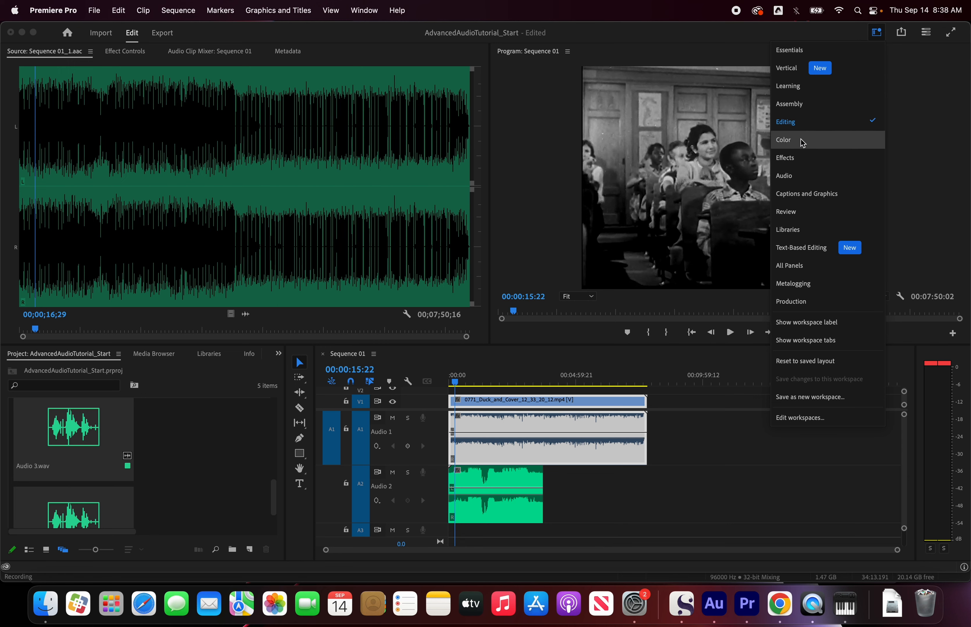
click(800, 176)
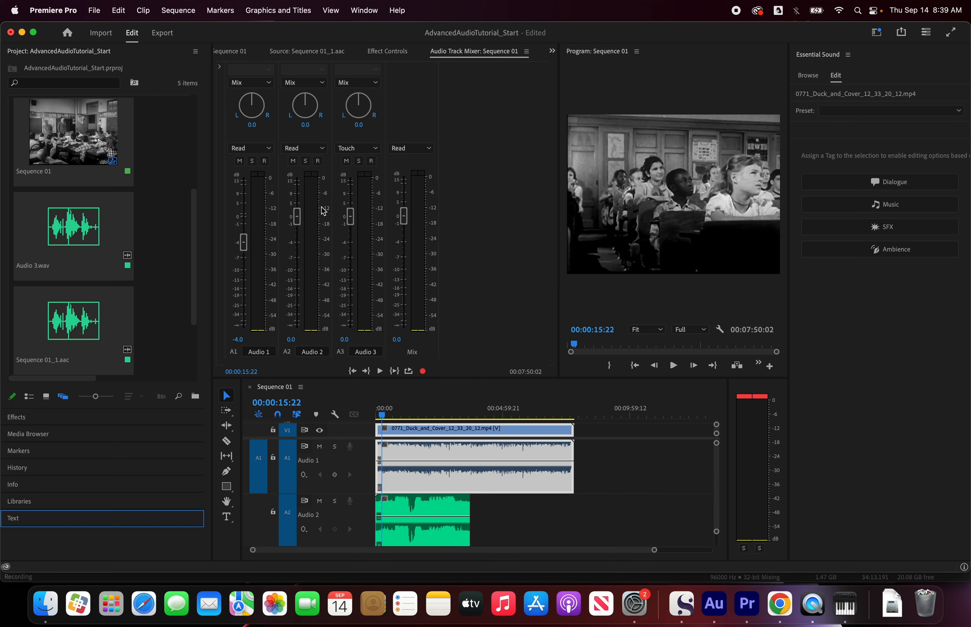
click(552, 51)
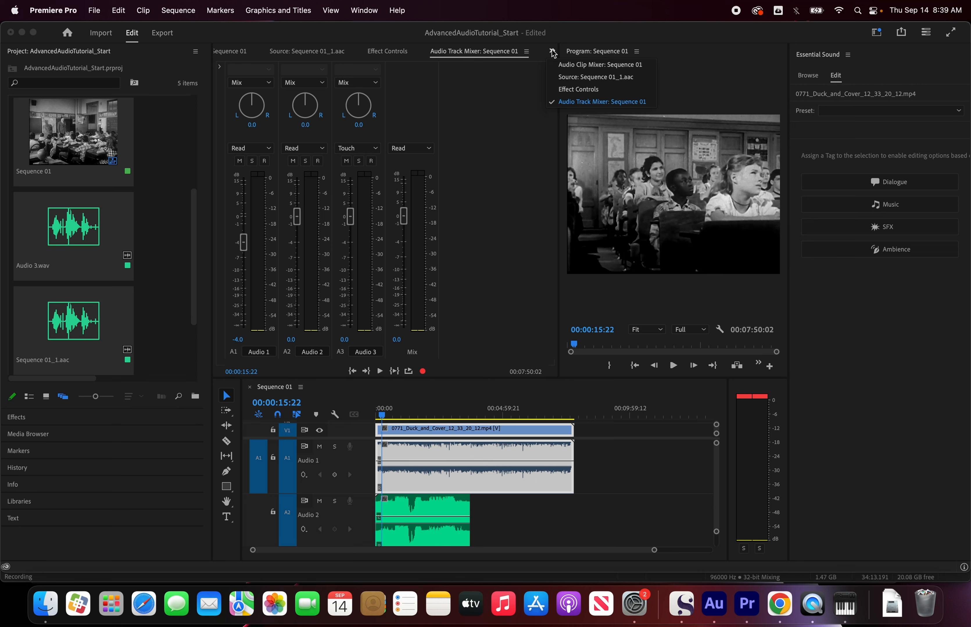
click(569, 65)
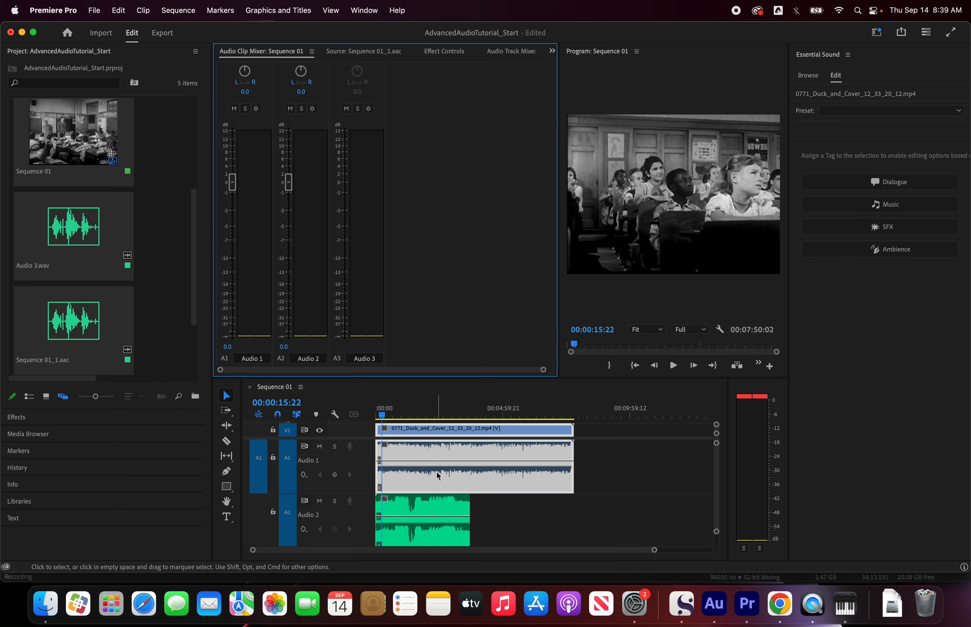
click(421, 507)
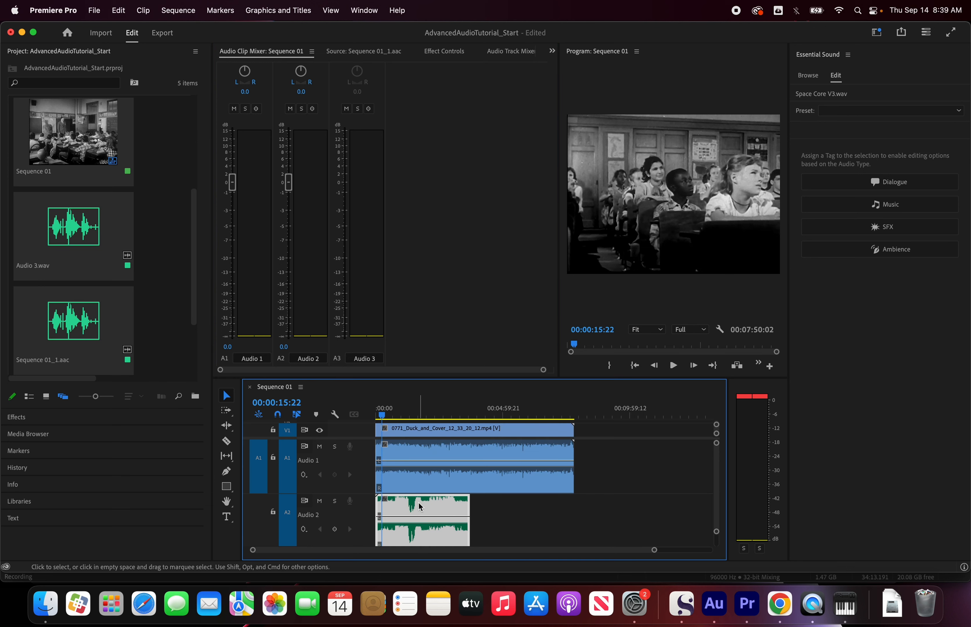
click(430, 450)
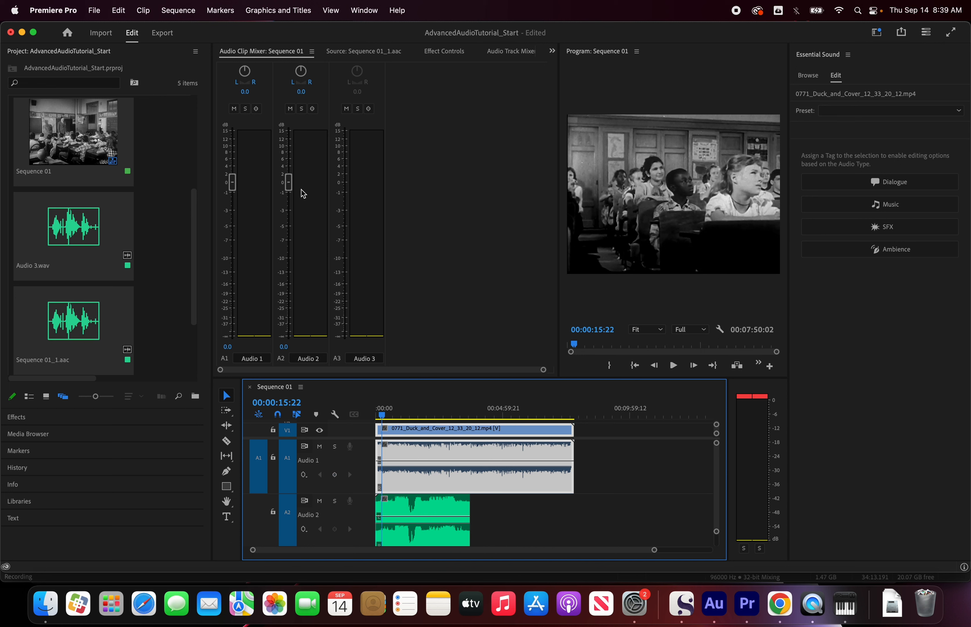
Step: Set the Audio 1 track volume to 0 dB in the Audio Track Mixer
click(524, 58)
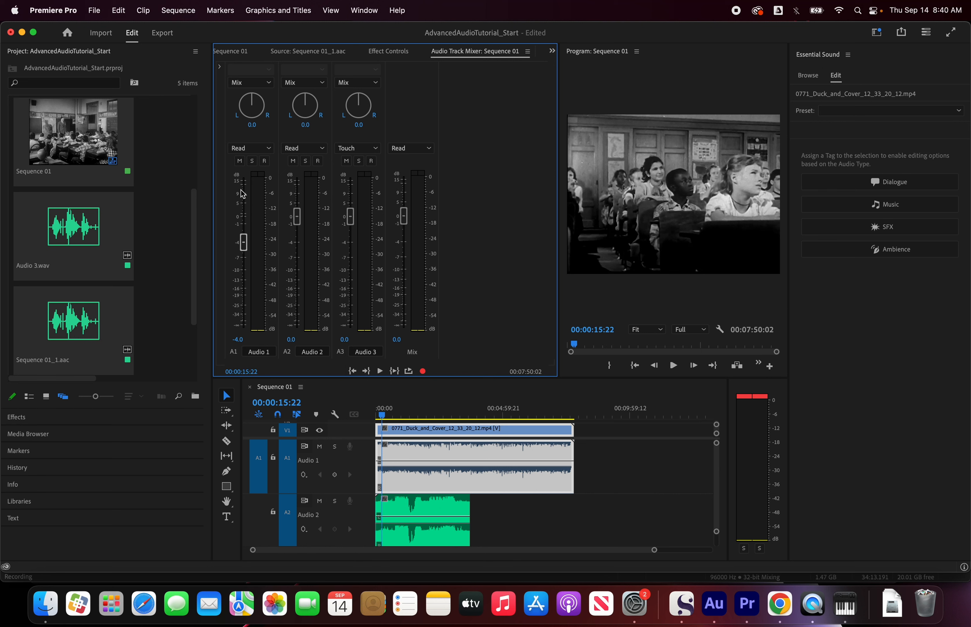
click(238, 340)
text(0)
key(Return)
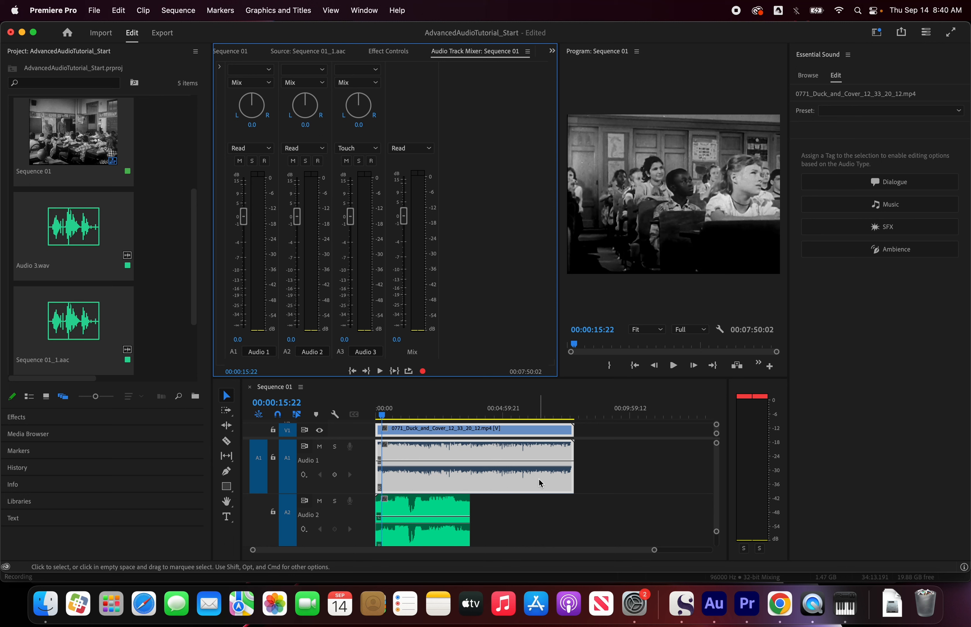
Step: Tag the 0771_Duck_and_Cover clip's audio as Dialogue, look over the Repair options, and auto-match its loudness
click(892, 183)
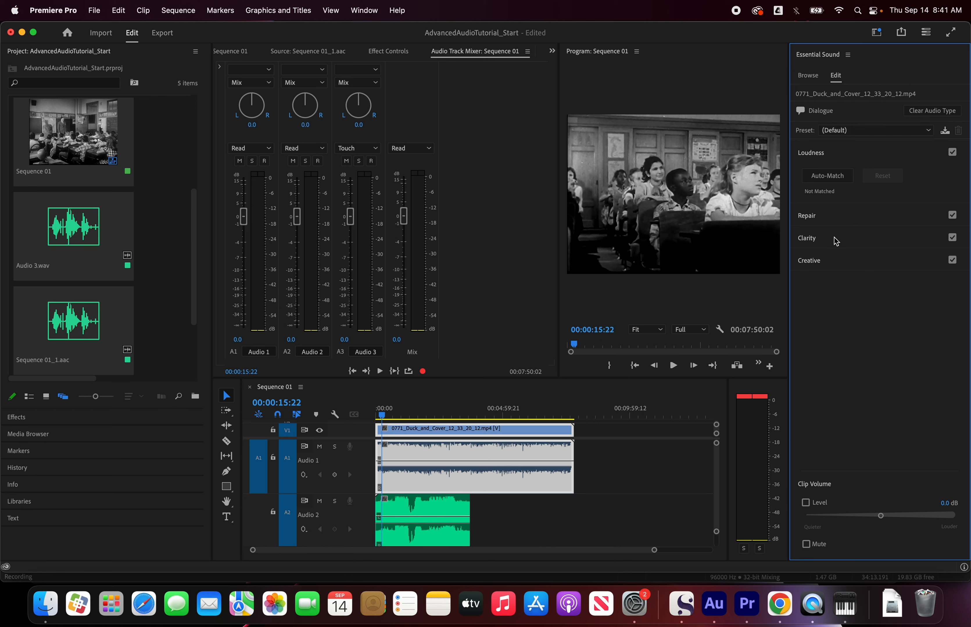
click(834, 216)
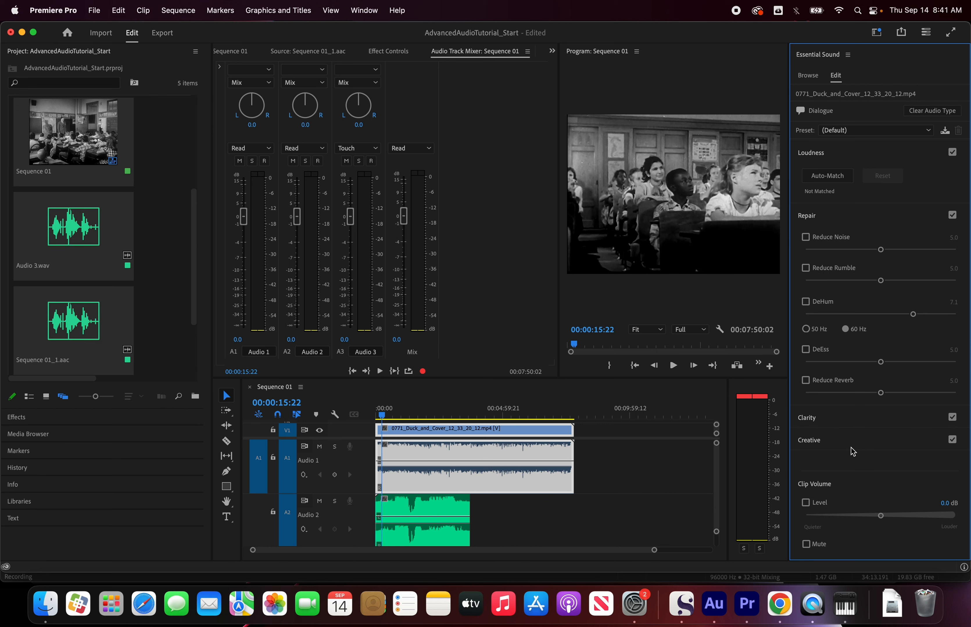
click(834, 218)
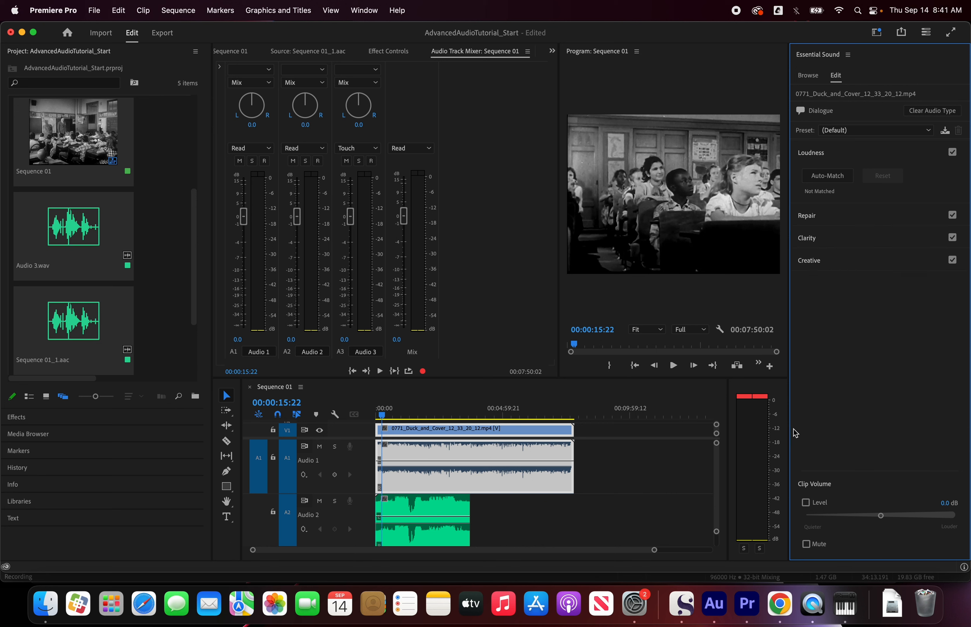
click(817, 176)
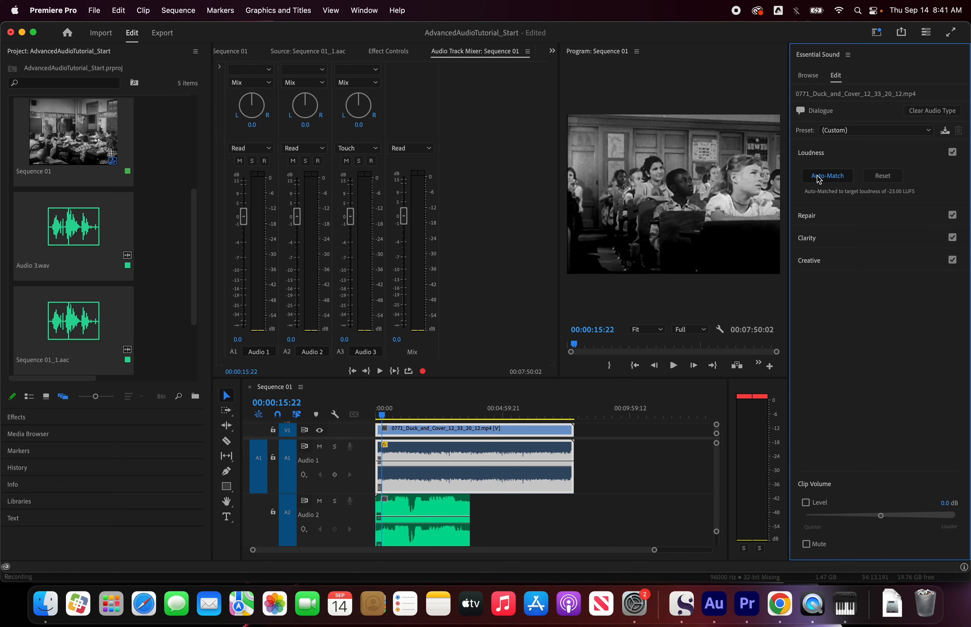
Step: Tag the Space Core V3.wav clip on Audio 2 as Music and auto-match its loudness
click(440, 505)
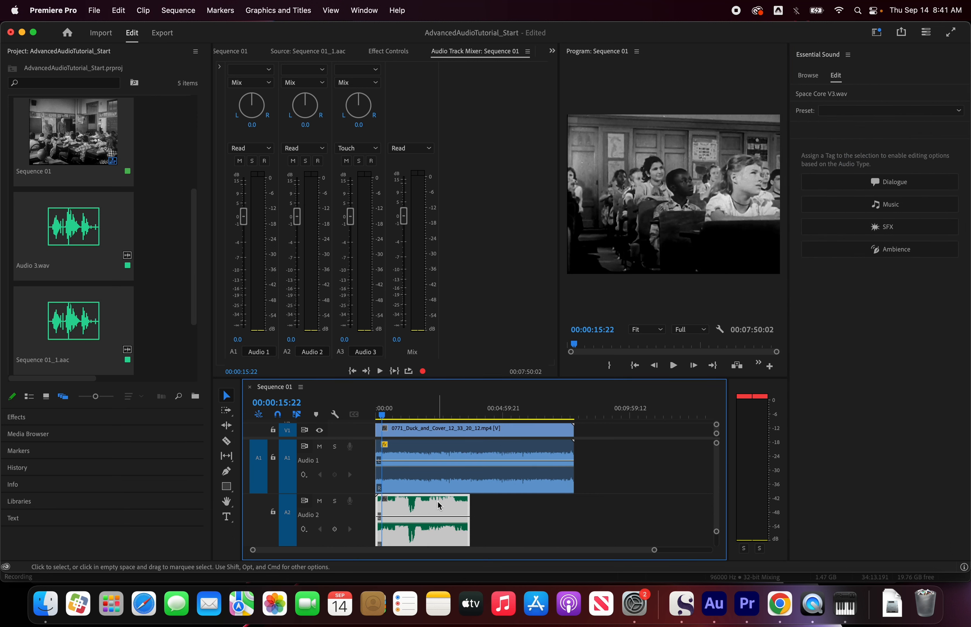
click(852, 208)
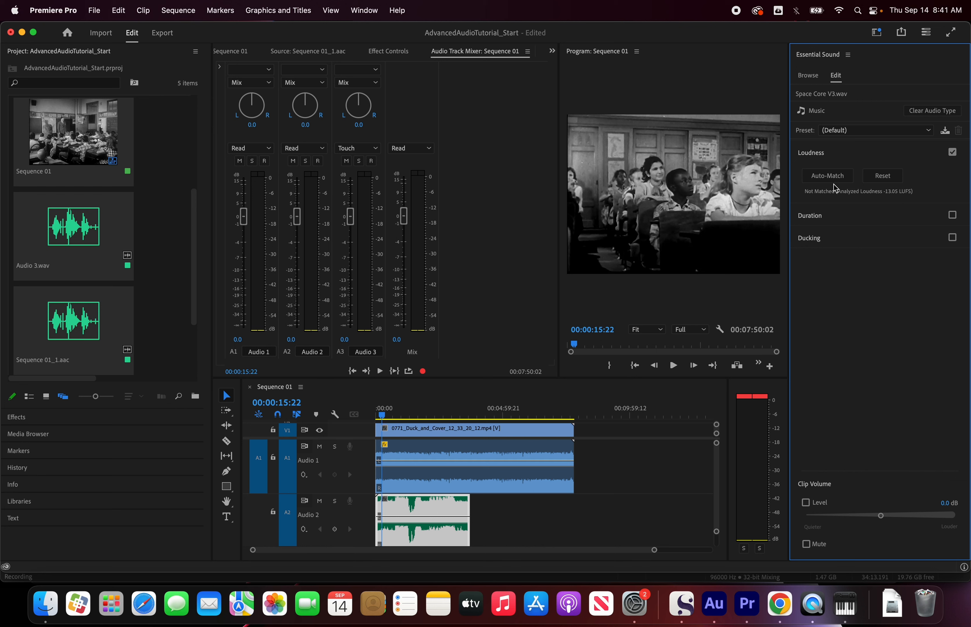
click(828, 176)
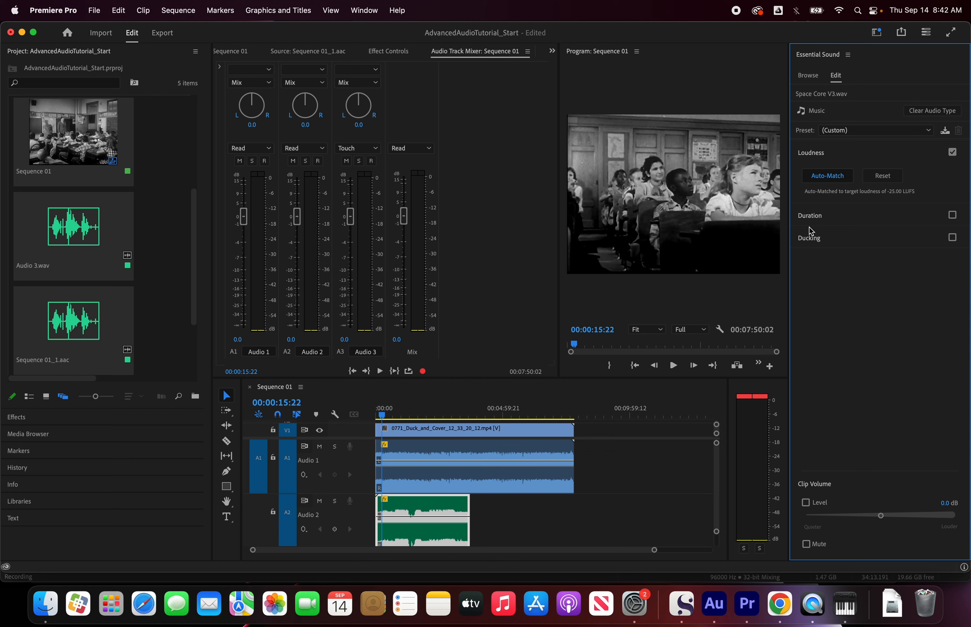
Step: Select the Audio 1 dialogue clip and play the sequence from 00:00:15:22 and from about 00:01:02 to check the track and mix levels
click(473, 448)
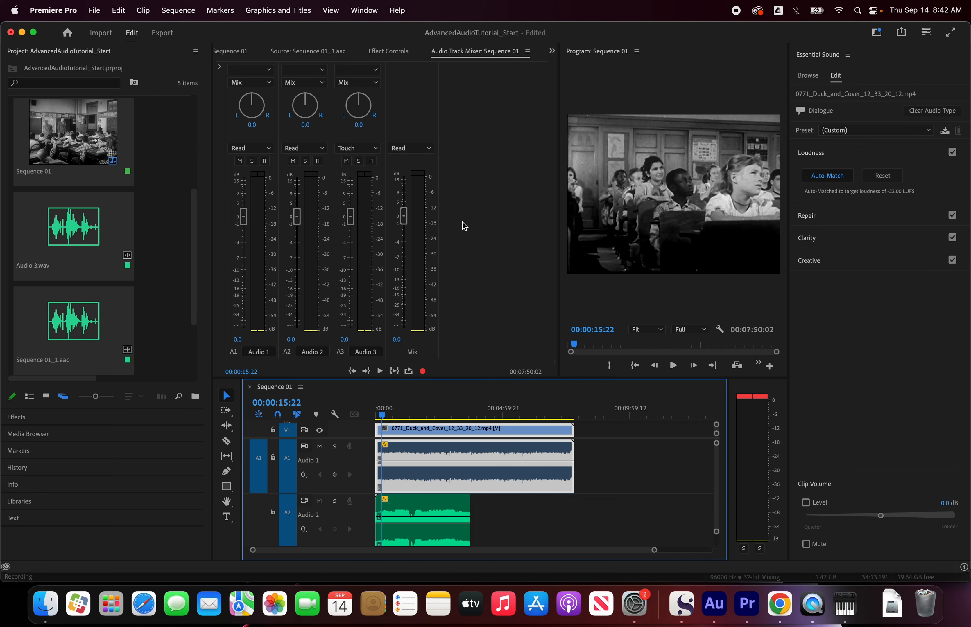
key(space)
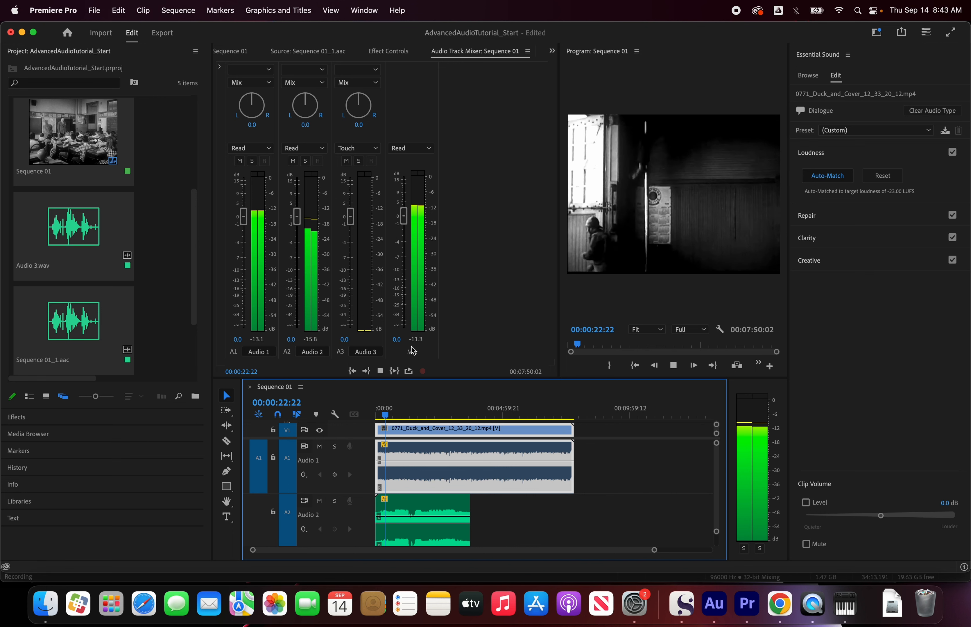
key(space)
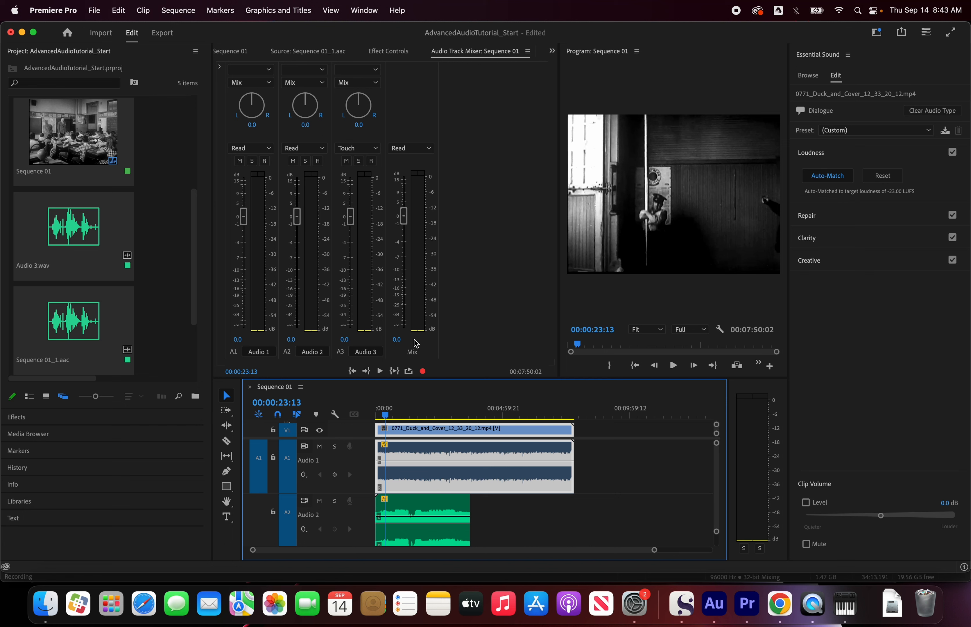
key(space)
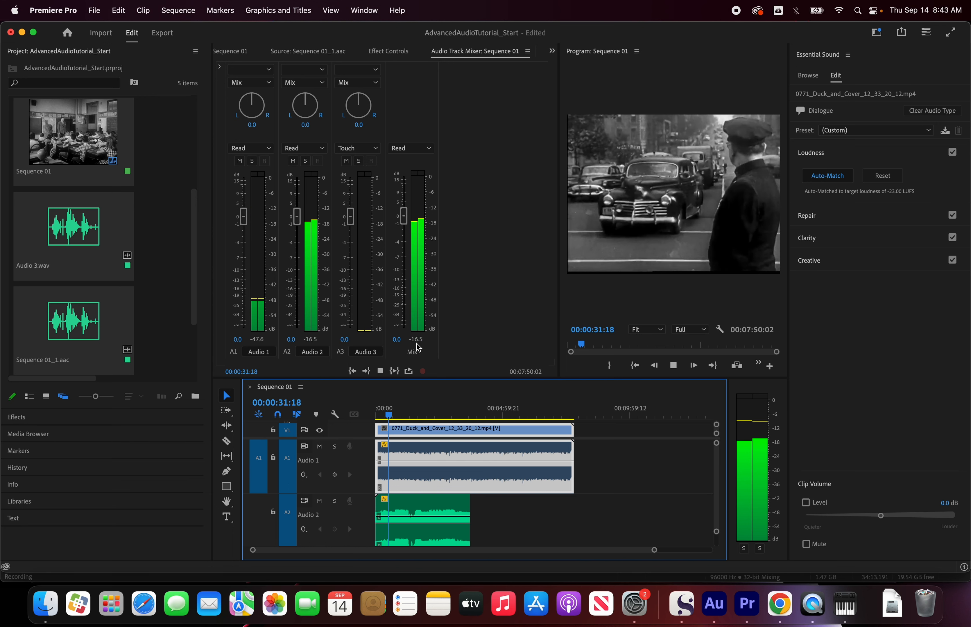
key(space)
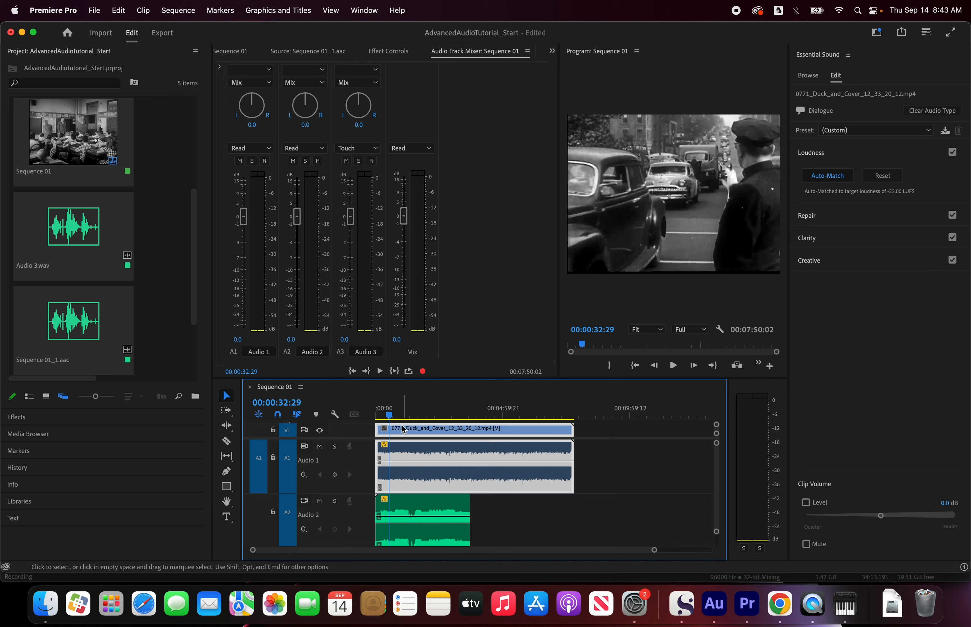
click(404, 416)
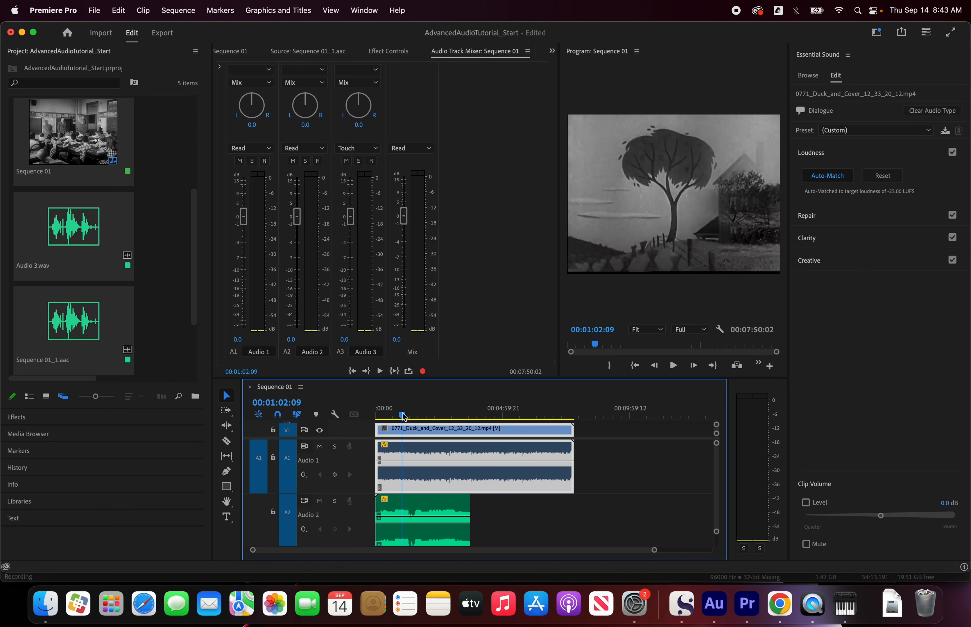
key(space)
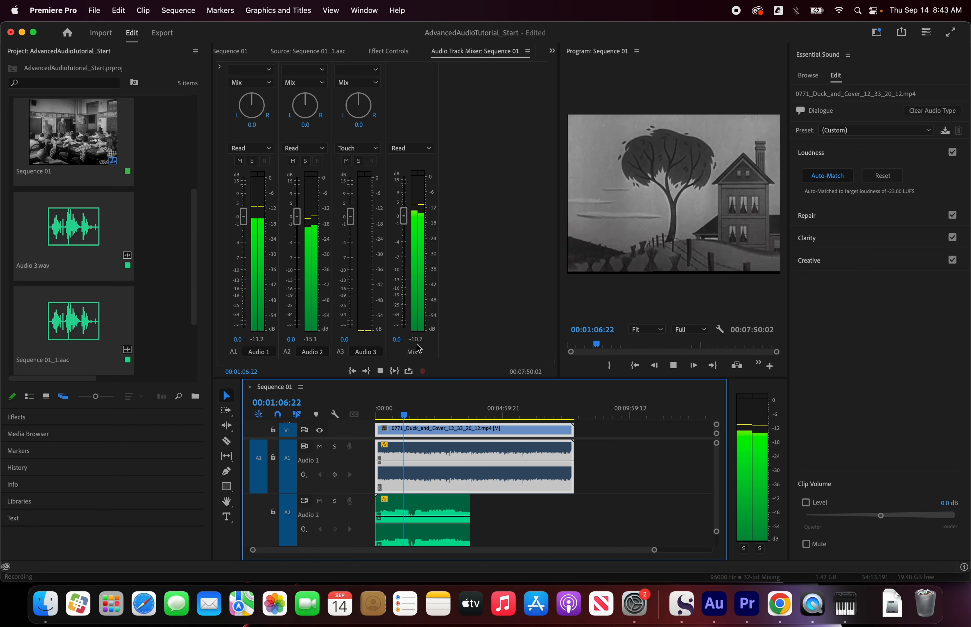
key(space)
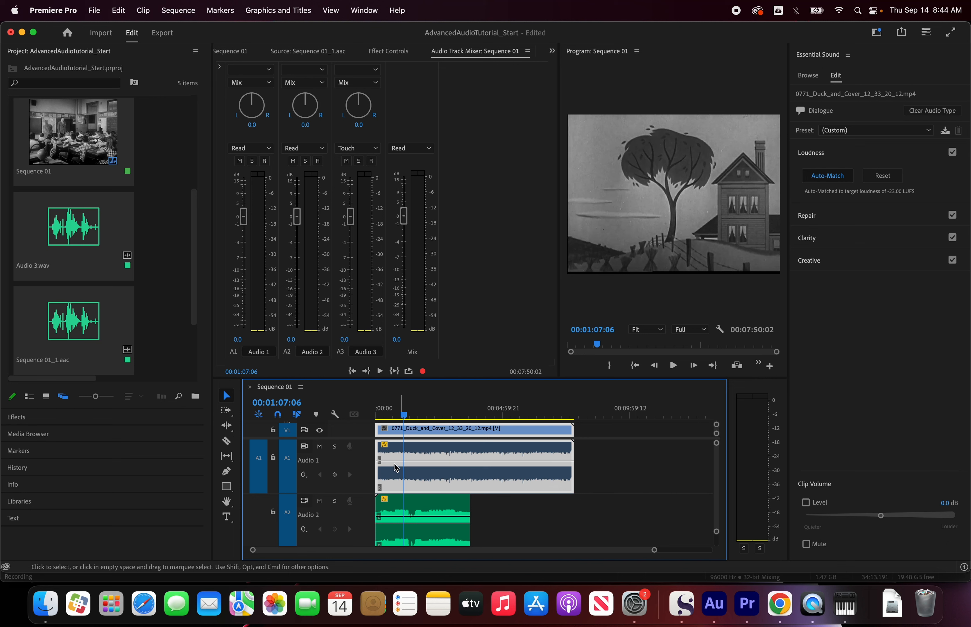
Step: Mute the Audio 2 music track and show the Repair options for the dialogue clip
click(319, 502)
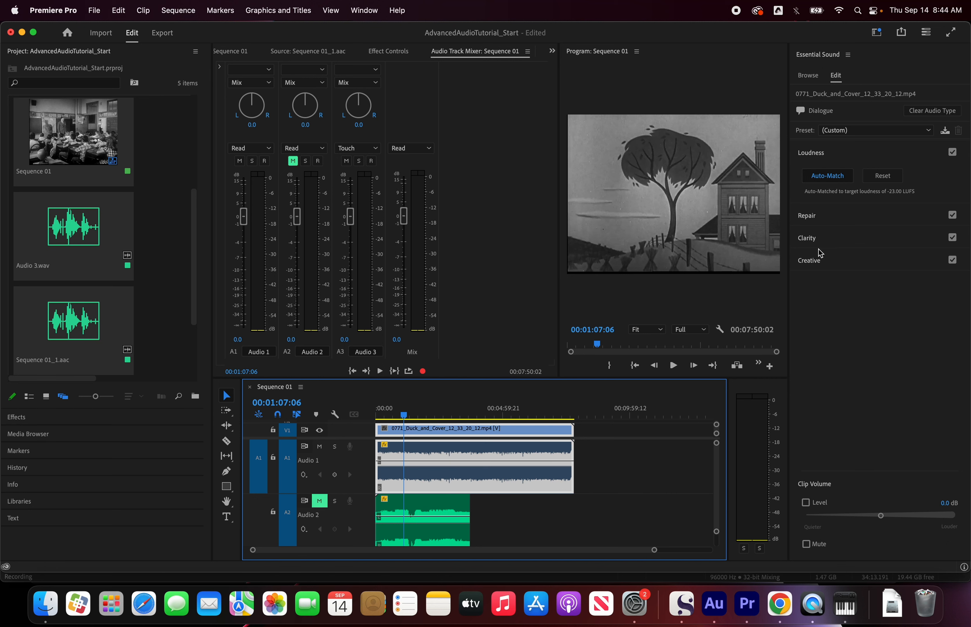
click(829, 219)
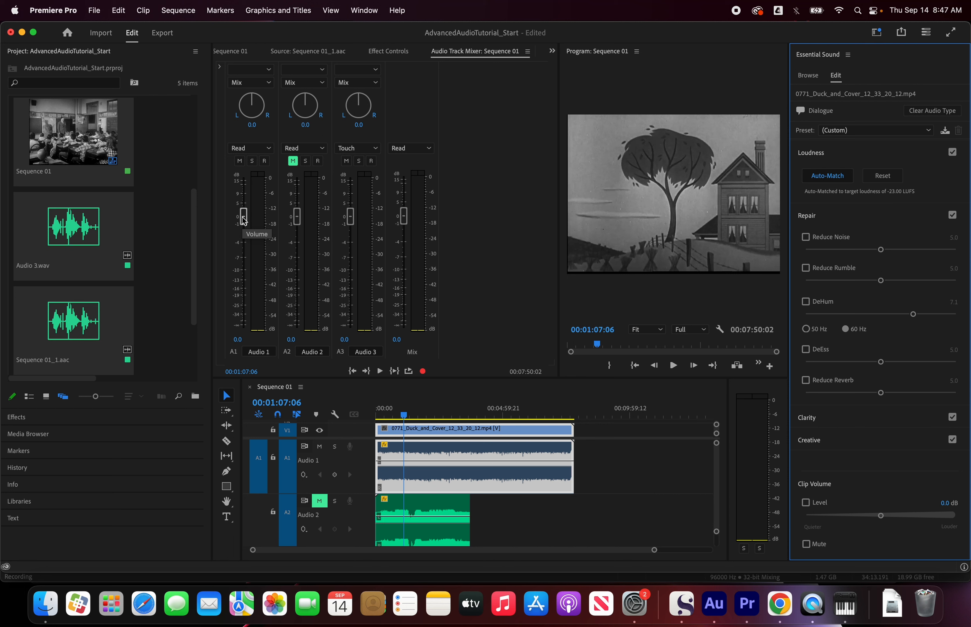
Step: Raise the Audio 1 track volume to 6.1 dB in the Audio Track Mixer and play back the dialogue
drag(244, 222, 246, 207)
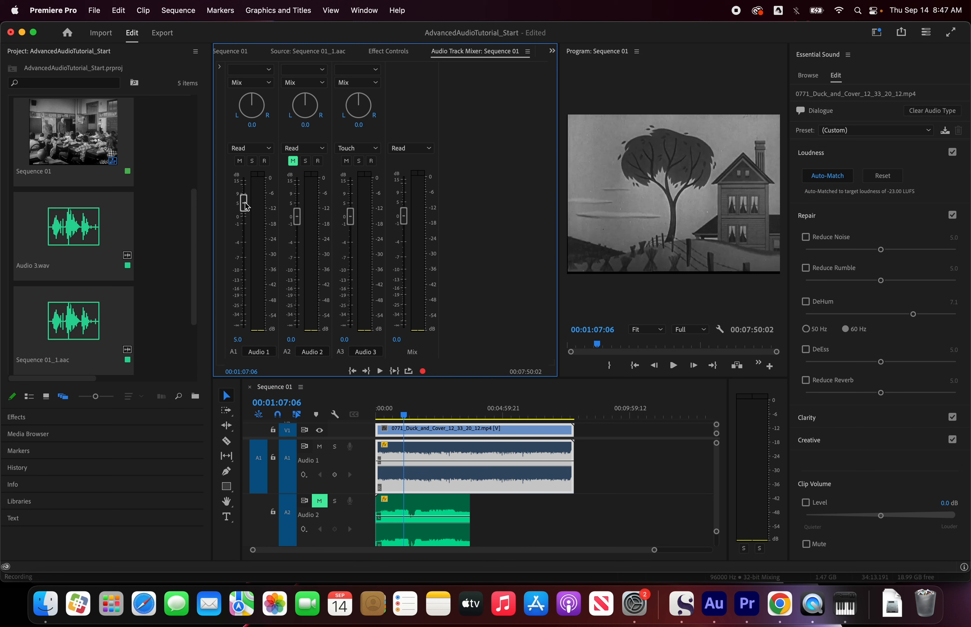
drag(246, 207, 246, 204)
key(space)
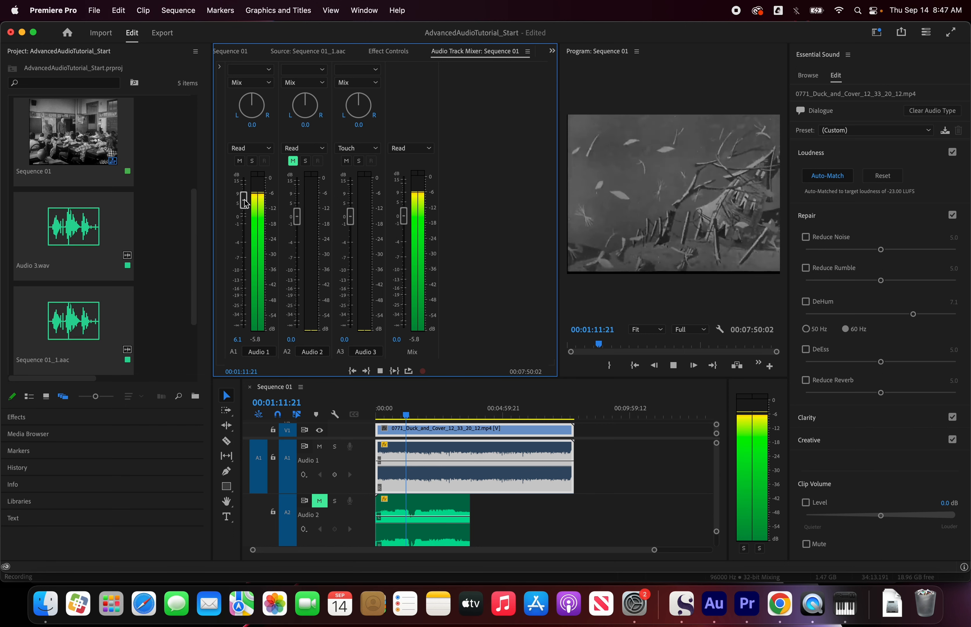
key(space)
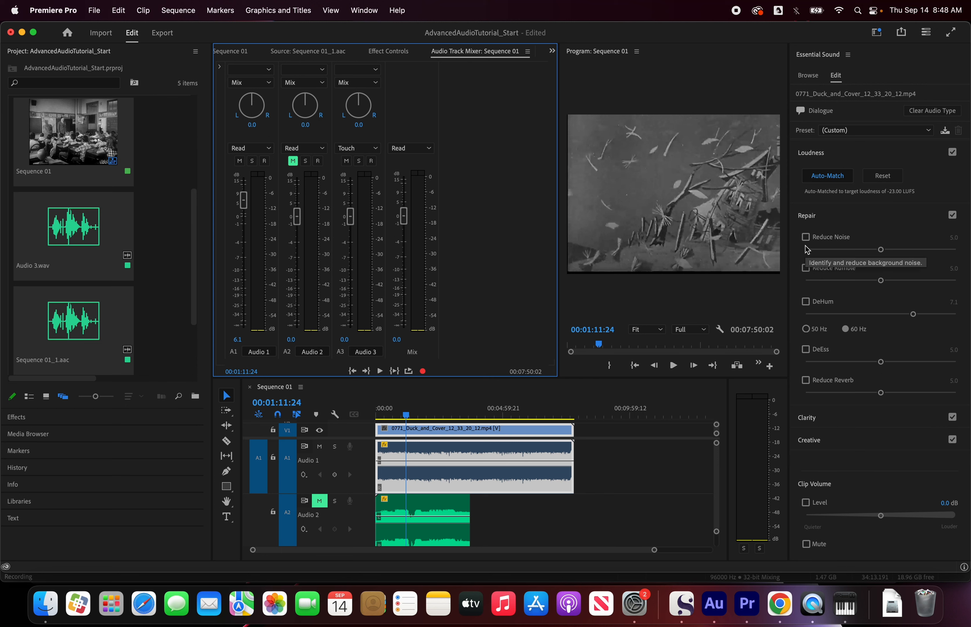
Step: Enable Reduce Noise at 5.0 on the dialogue clip, comparing it on and off during playback
key(space)
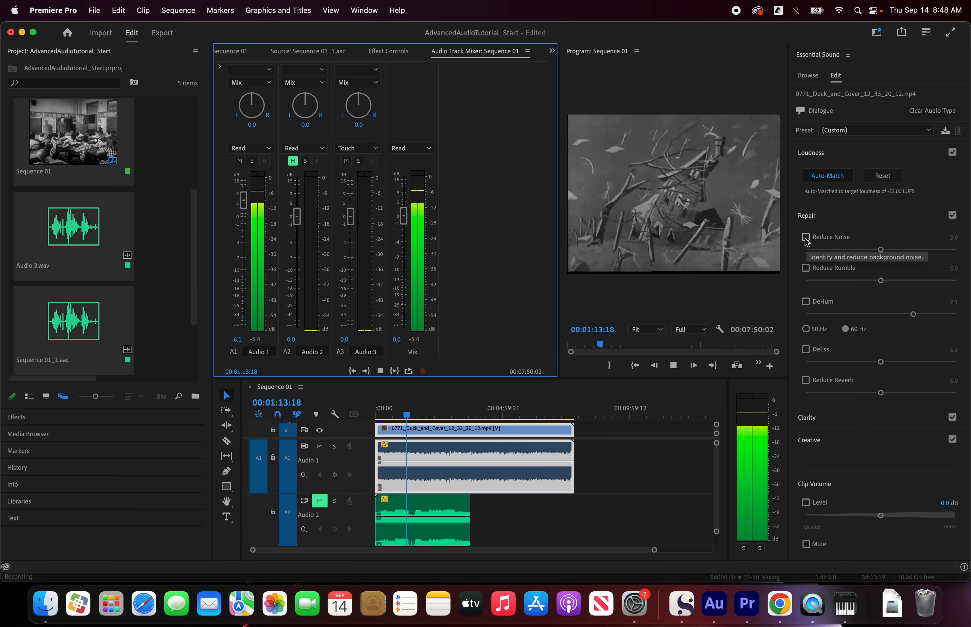
click(805, 238)
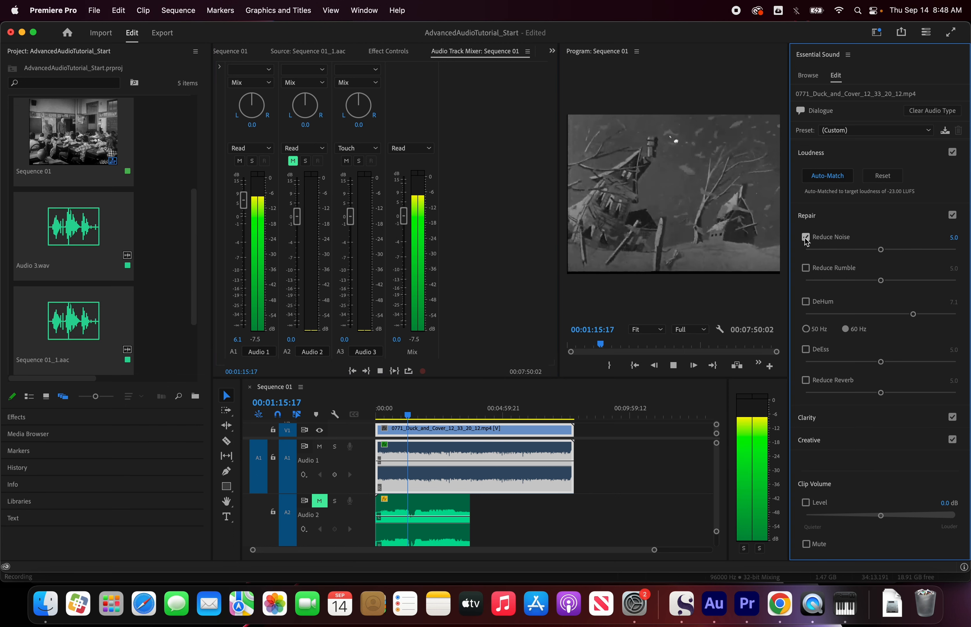
click(805, 238)
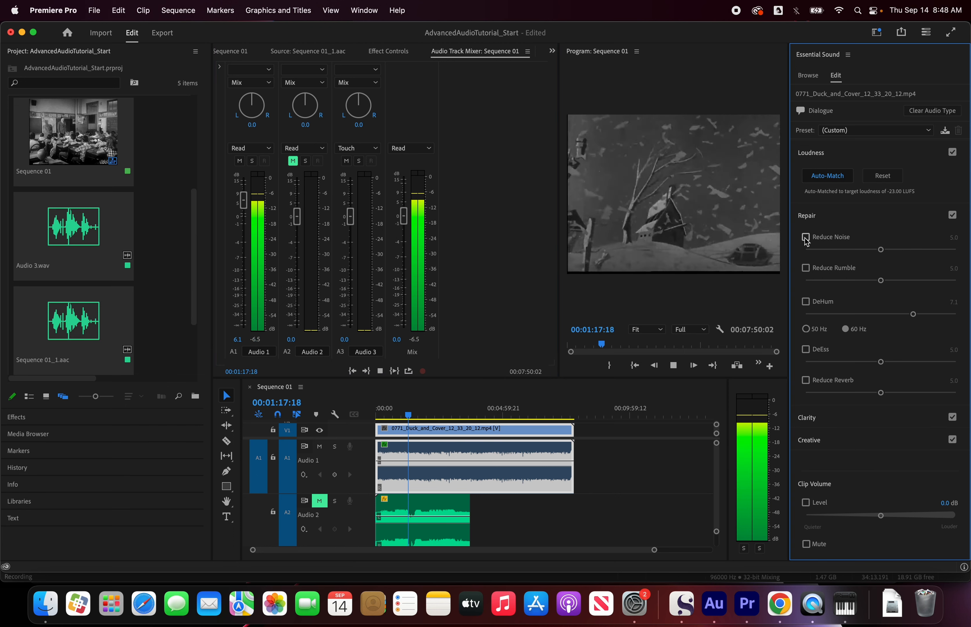
click(806, 238)
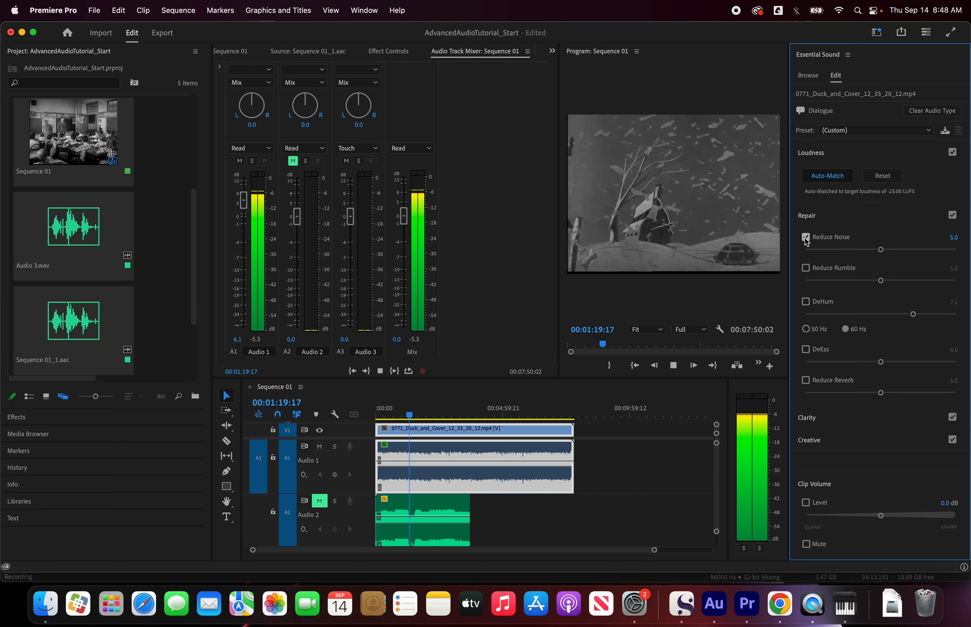
key(space)
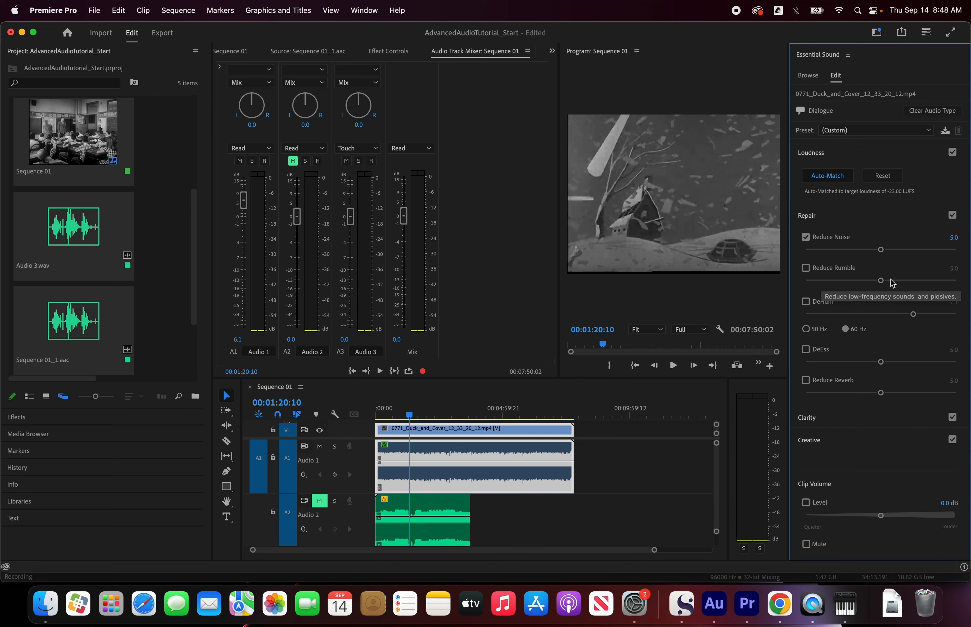
Step: Try Reduce Rumble at 10.0 on the dialogue clip, compare it on and off during playback, and leave it disabled
key(space)
click(806, 269)
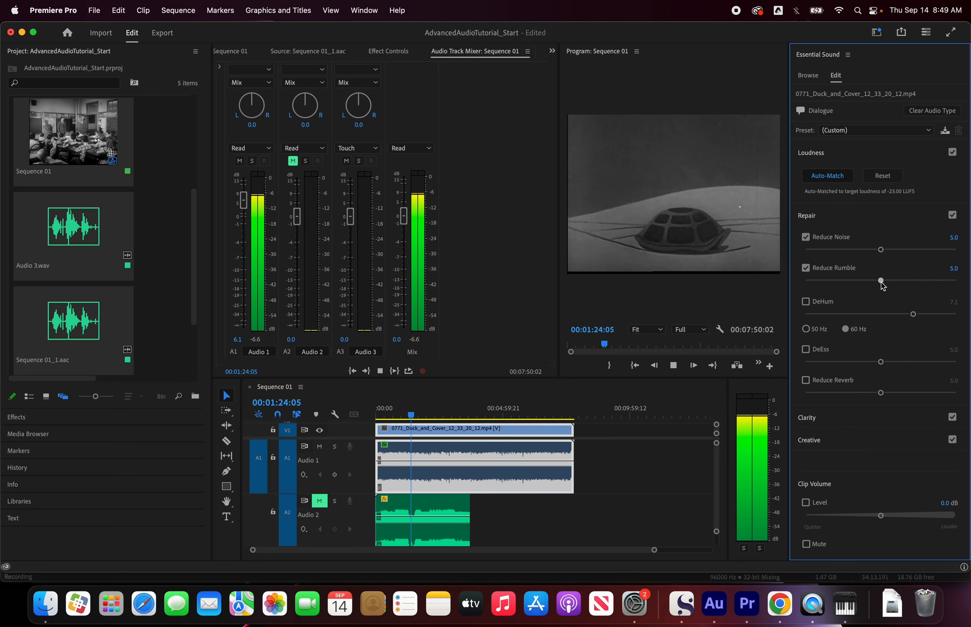
drag(881, 282, 960, 285)
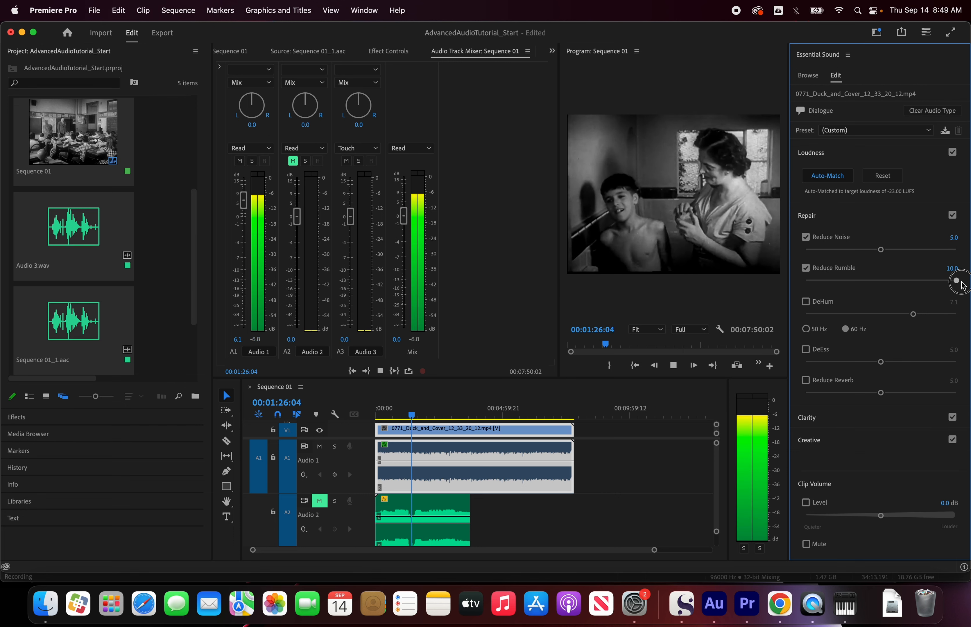
click(807, 269)
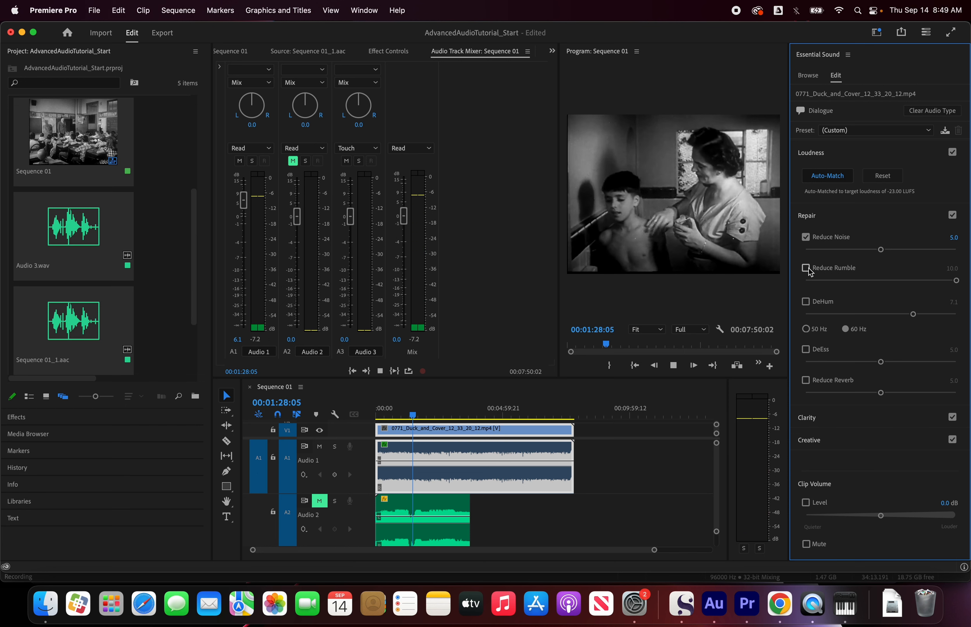
click(806, 269)
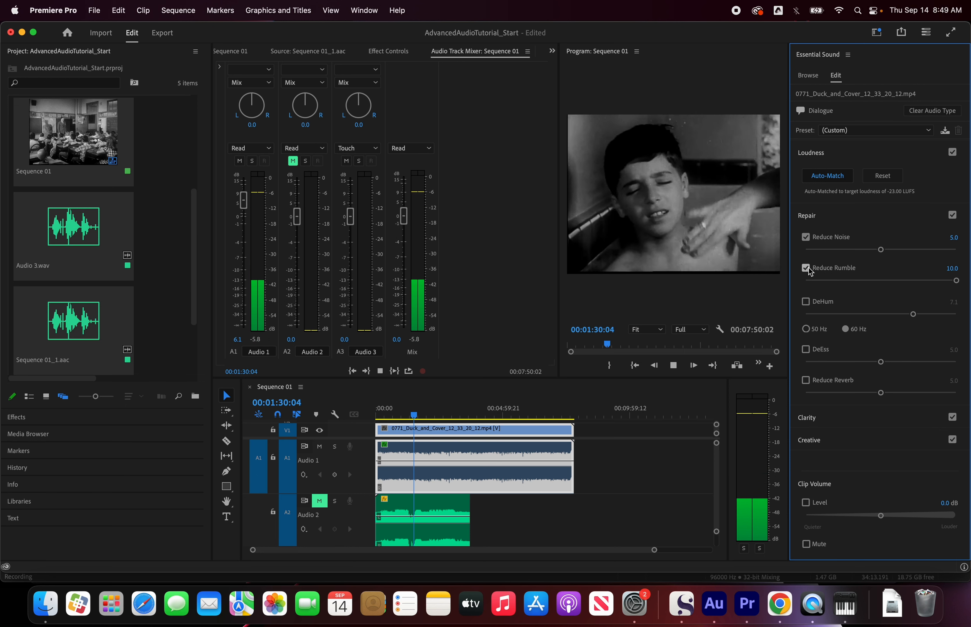
click(806, 268)
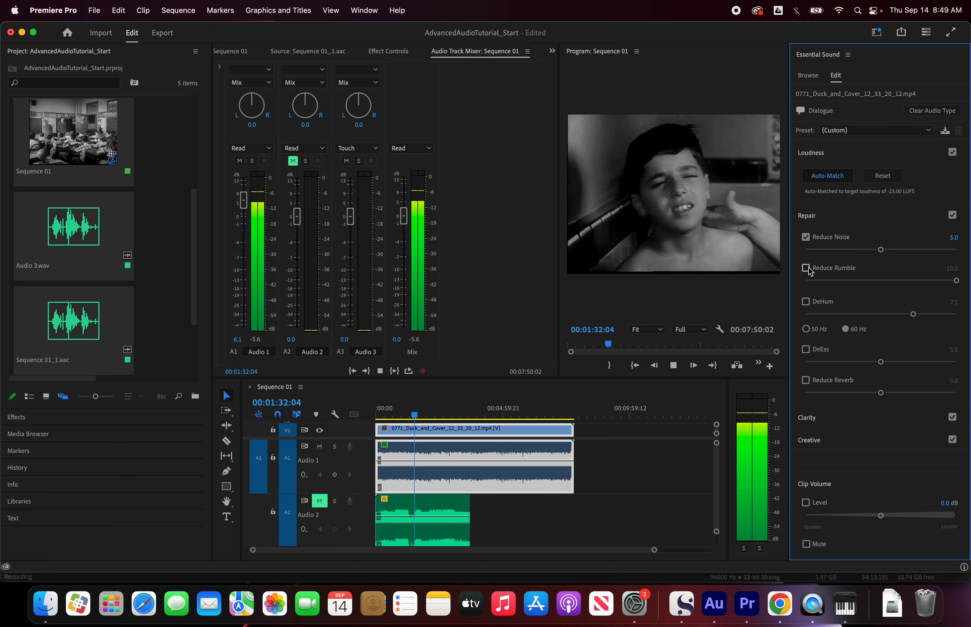
key(space)
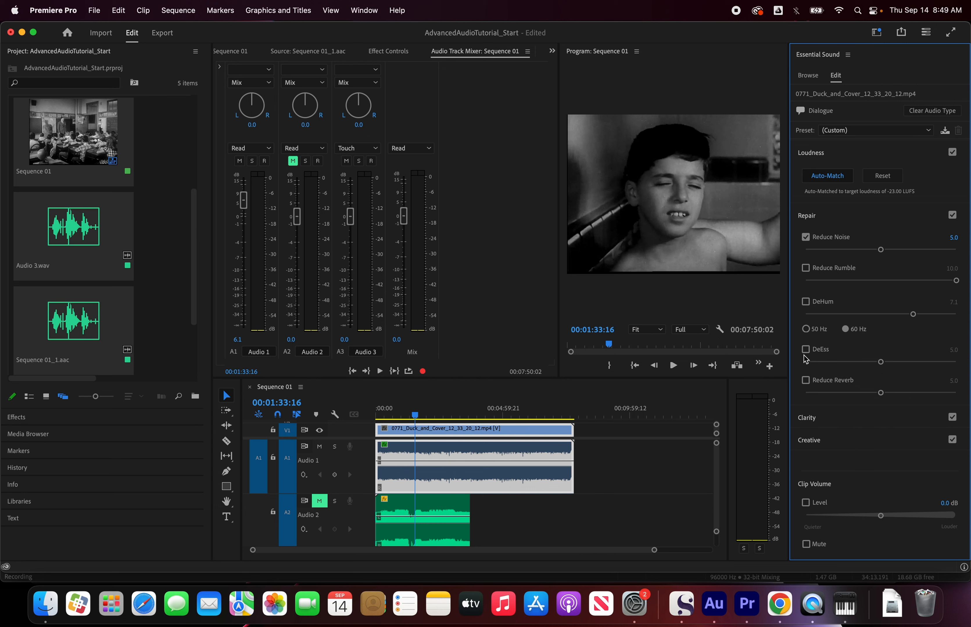
Step: Play the dialogue from an earlier point and enable DeEss at 5.0, comparing it on and off
mouse_move(404, 421)
mouse_down()
mouse_move(384, 413)
mouse_move(398, 419)
mouse_up()
key(space)
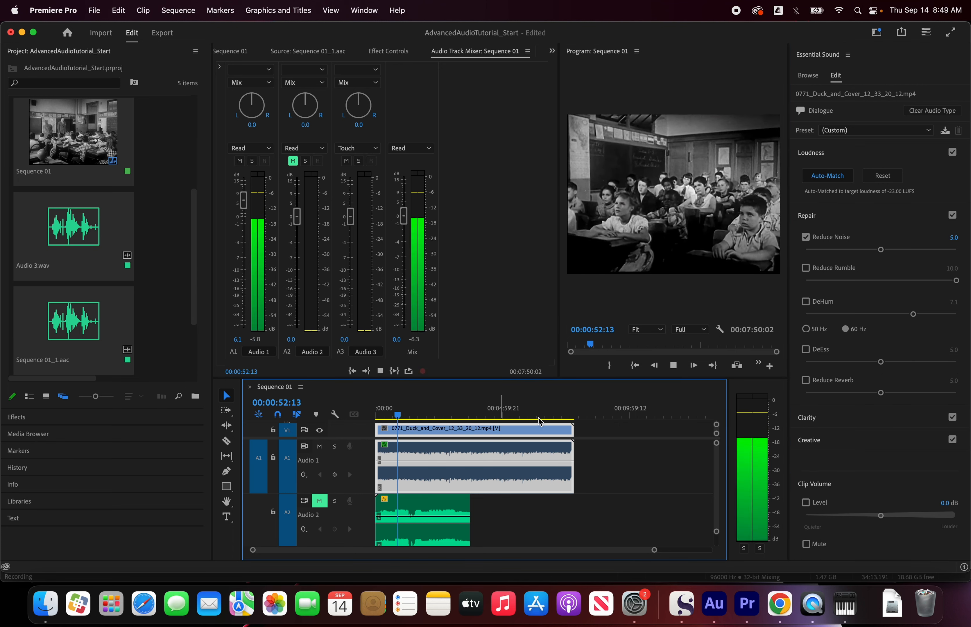
click(806, 351)
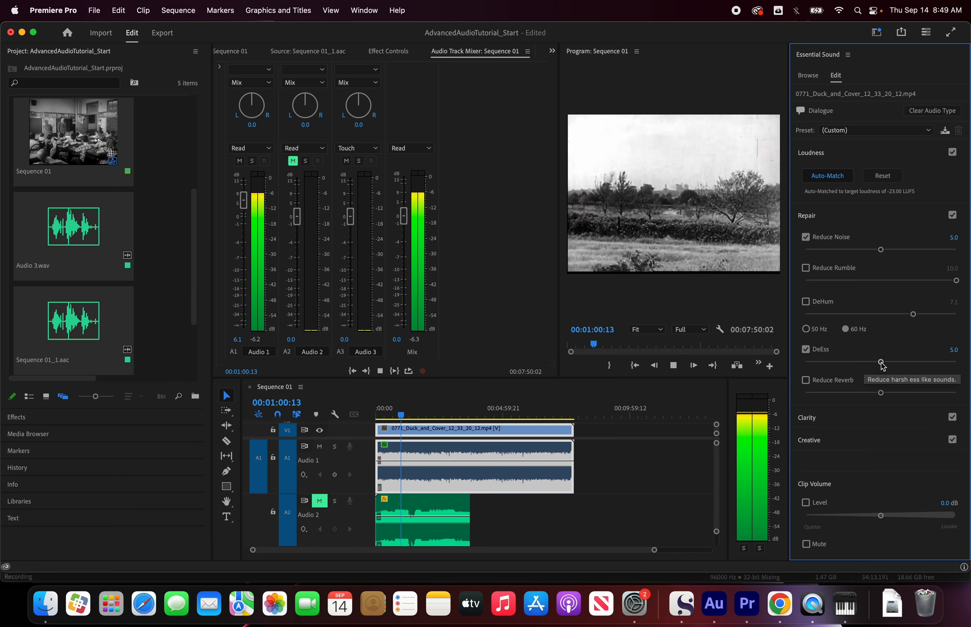
click(805, 350)
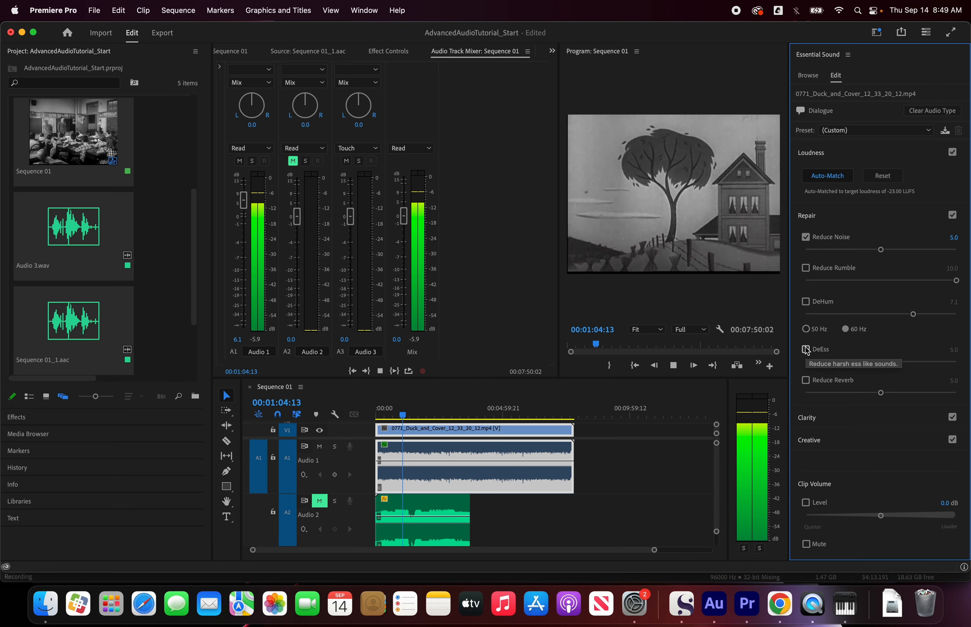
click(805, 350)
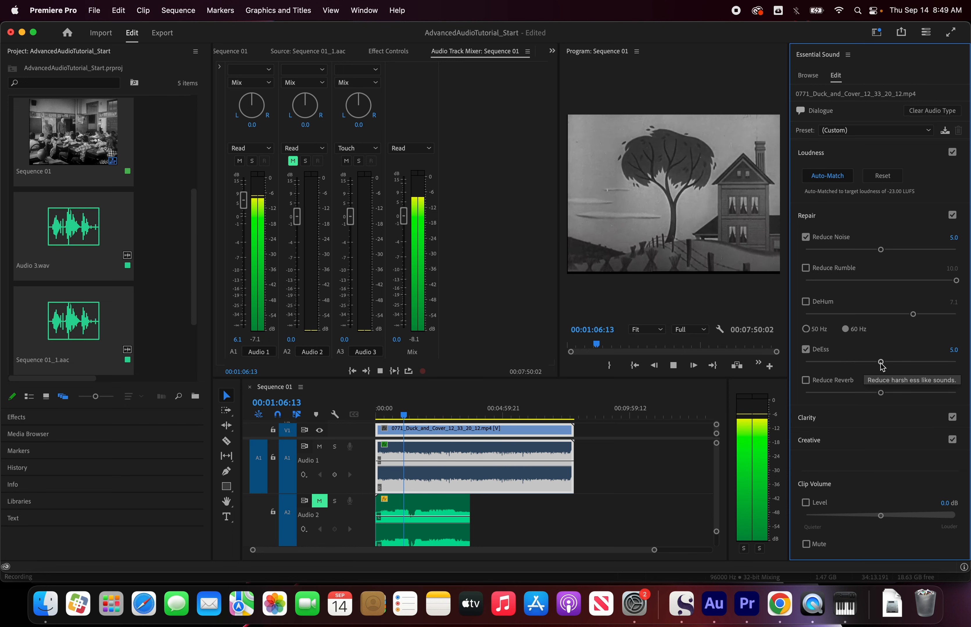
key(space)
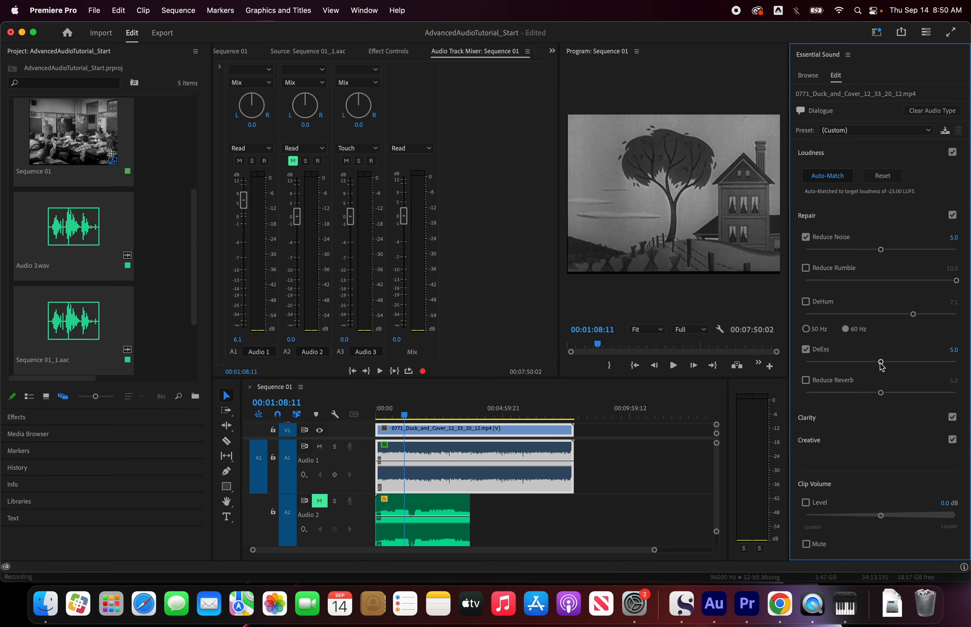
Step: Try DeEss at 10.0 on the dialogue clip, comparing it on and off during playback
key(space)
drag(882, 367, 966, 369)
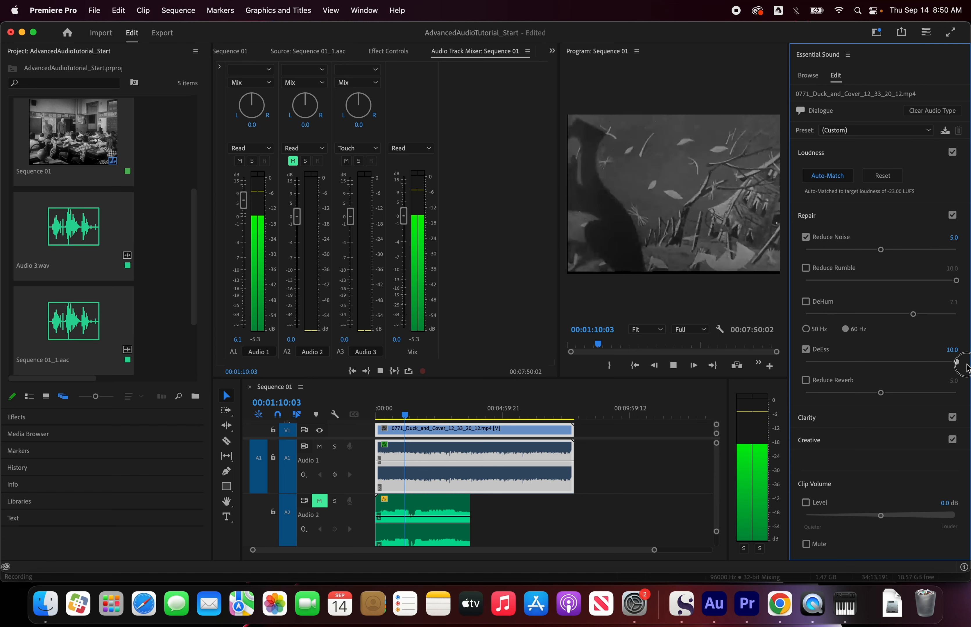
click(806, 349)
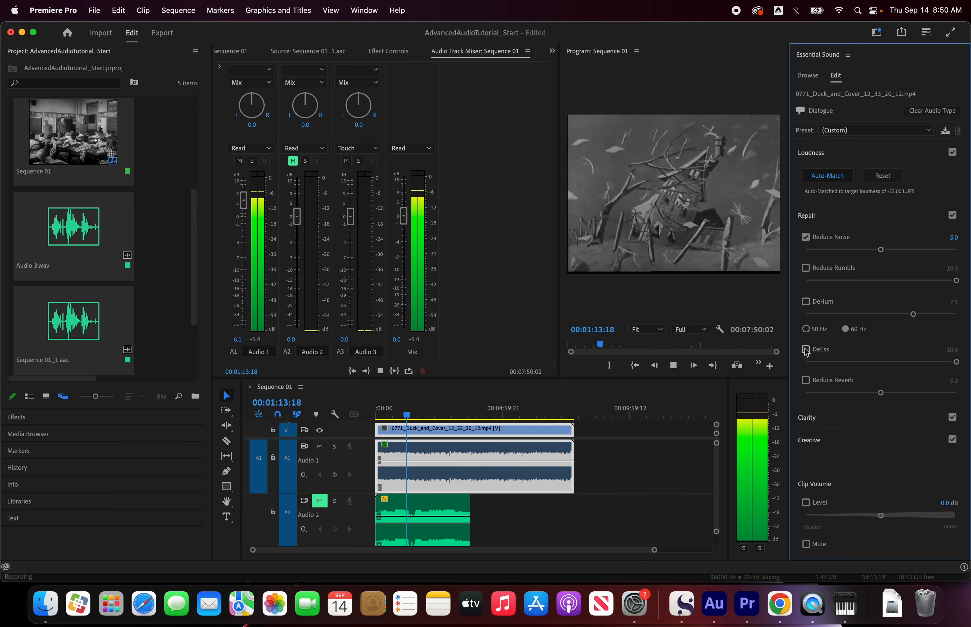
click(806, 350)
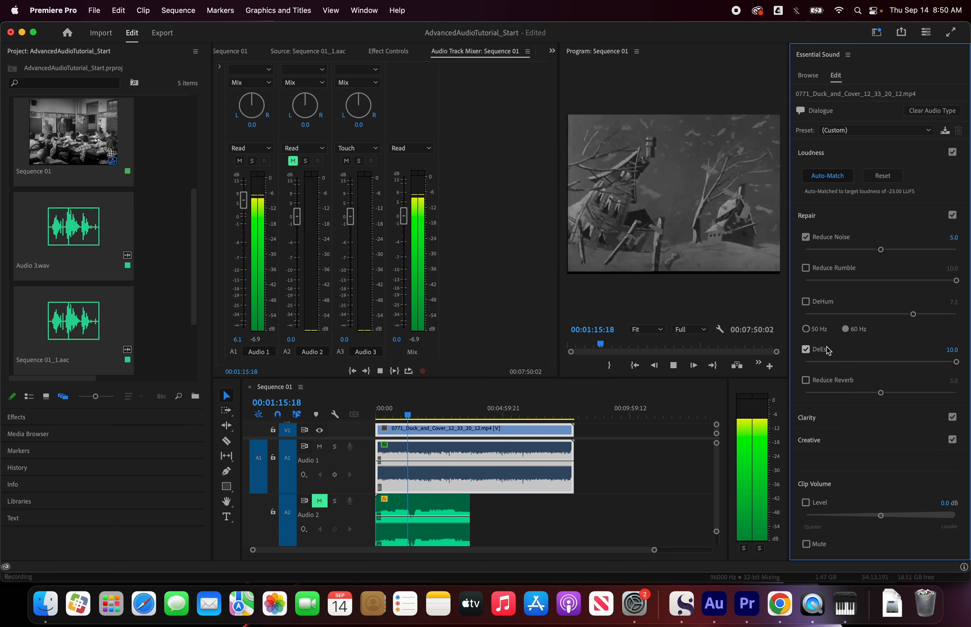
Step: Set the dialogue clip's DeEss amount to 5.1 and play a short passage
drag(955, 362, 878, 366)
key(space)
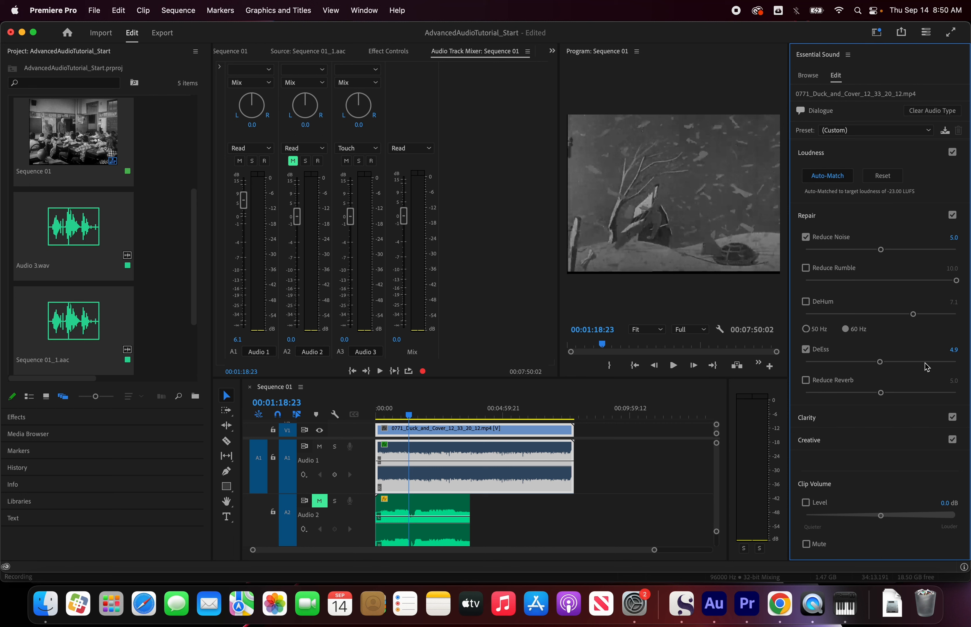
drag(878, 365, 884, 365)
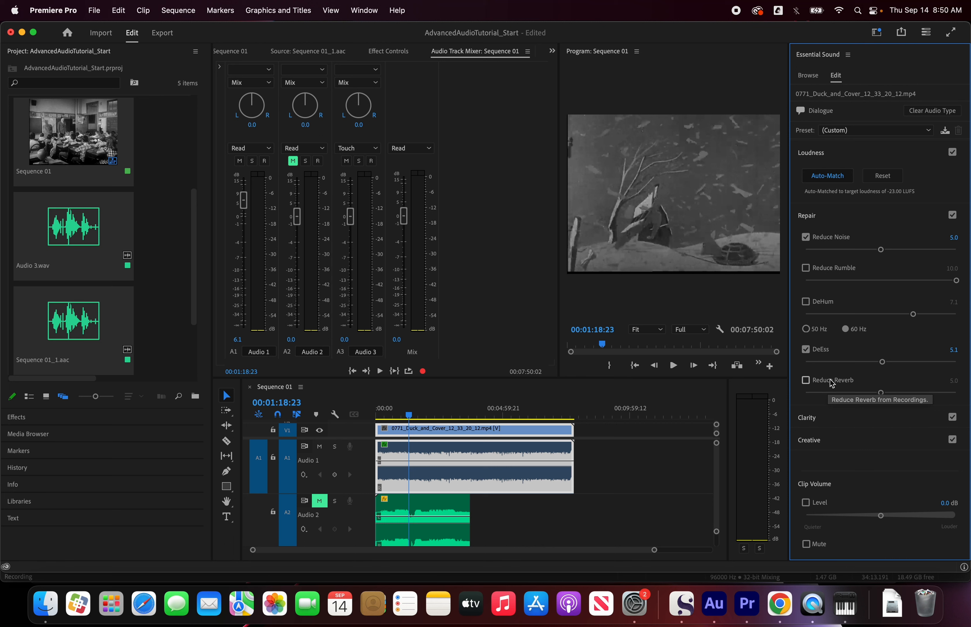
key(space)
key(space)
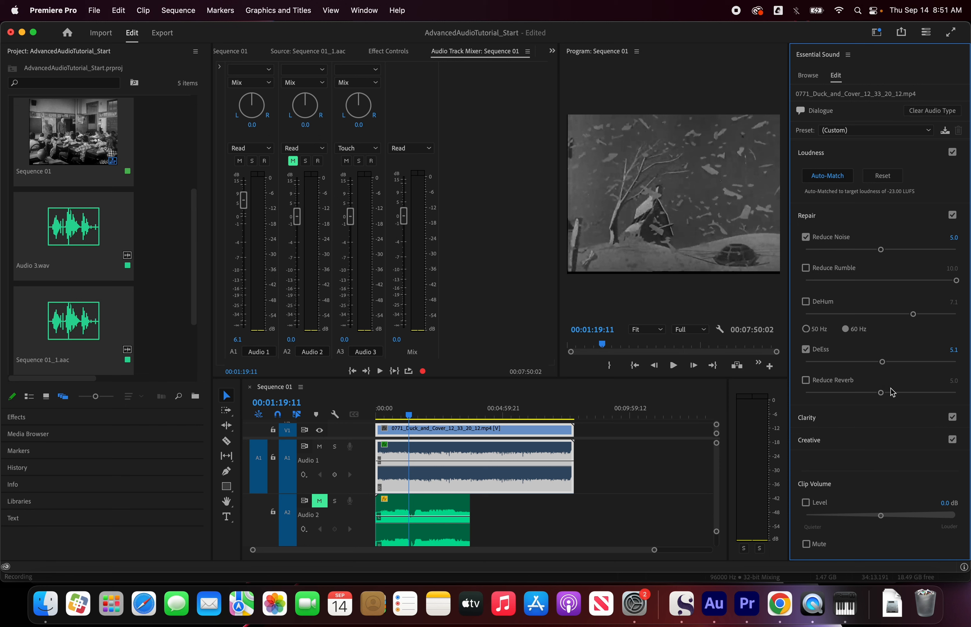
Step: Enable Reduce Reverb at 5.0 on the dialogue clip, comparing it on and off during playback
key(space)
click(805, 380)
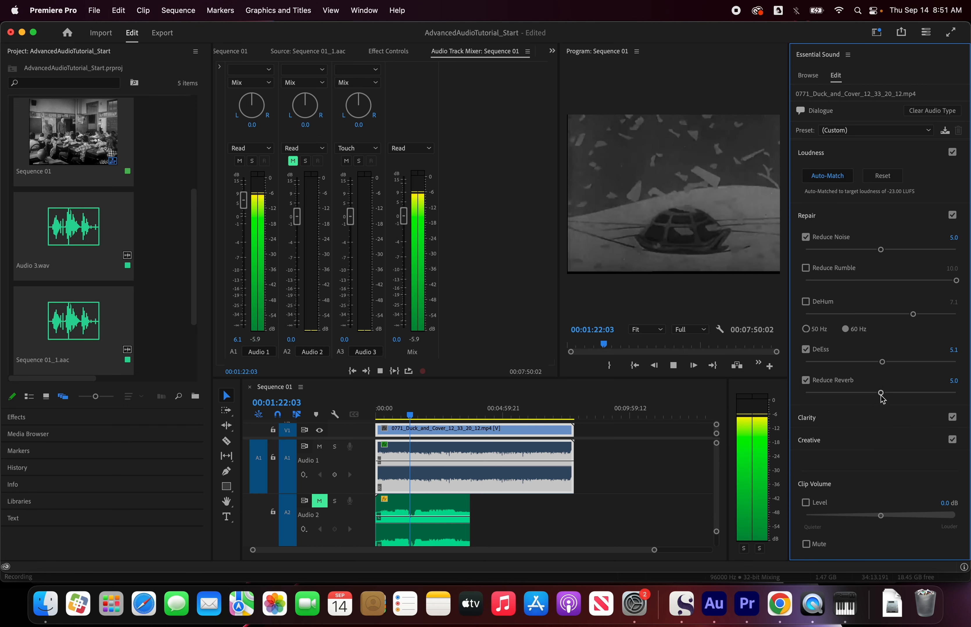
click(807, 385)
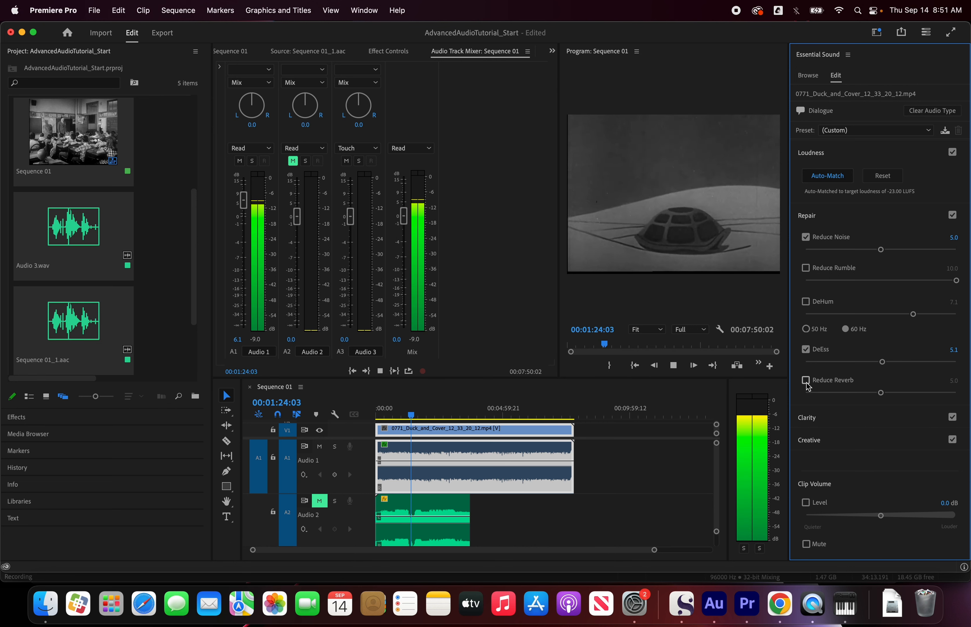
click(806, 381)
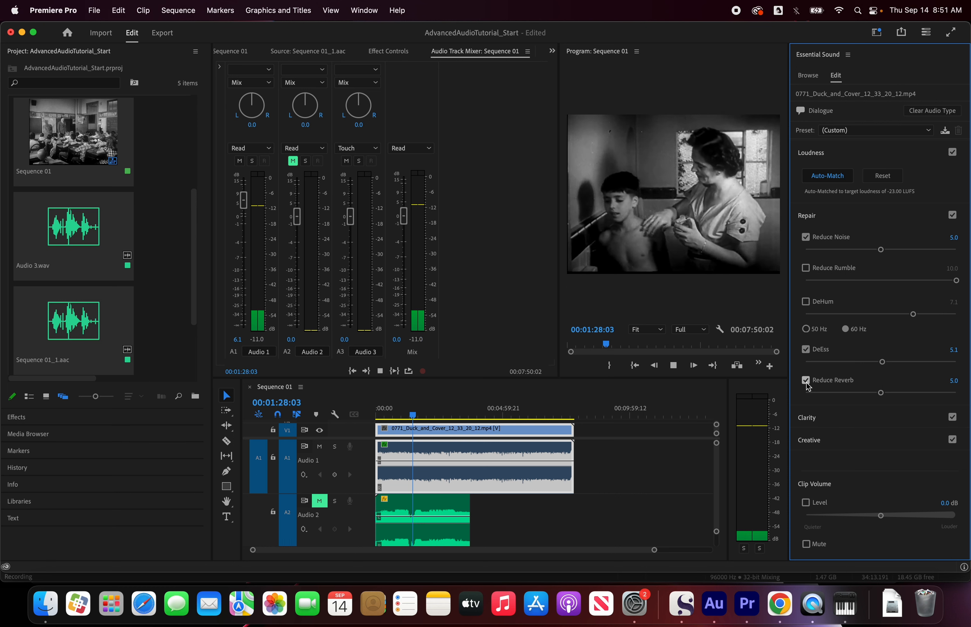
key(space)
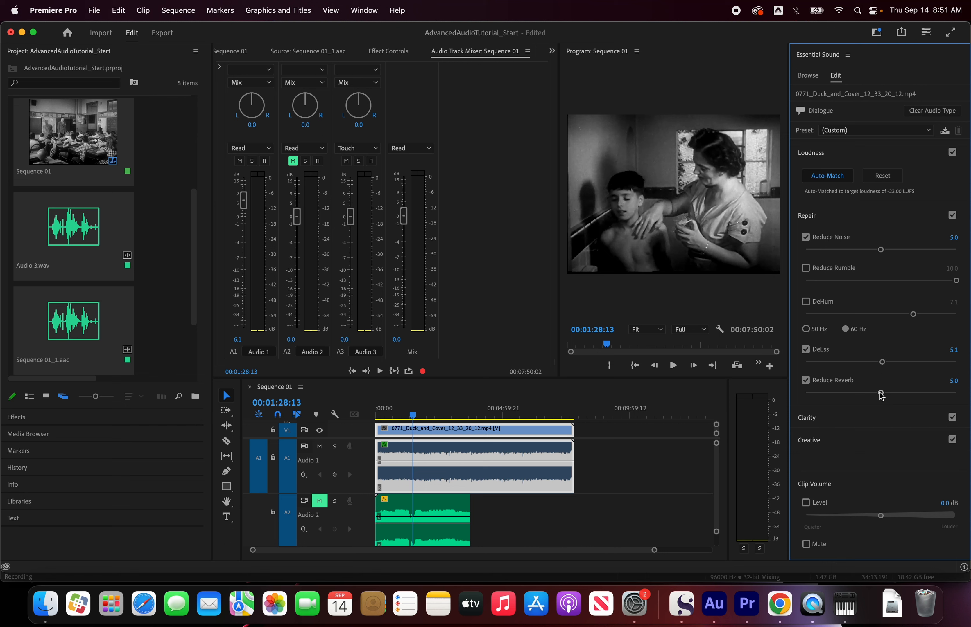
Step: Set the dialogue clip's Reduce Reverb amount to 5.1 while playing a passage
key(space)
mouse_move(881, 394)
mouse_down()
mouse_move(960, 395)
mouse_move(803, 398)
mouse_move(882, 399)
mouse_up()
key(space)
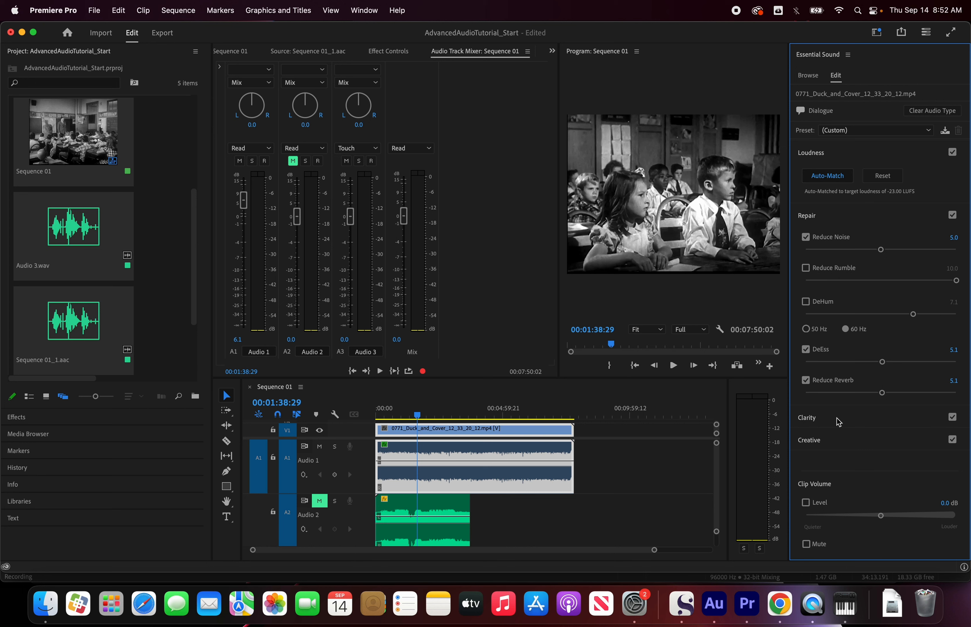
Step: Switch from the Repair settings to Clarity and enable Dynamics at 3.0 on the dialogue clip during playback
click(841, 219)
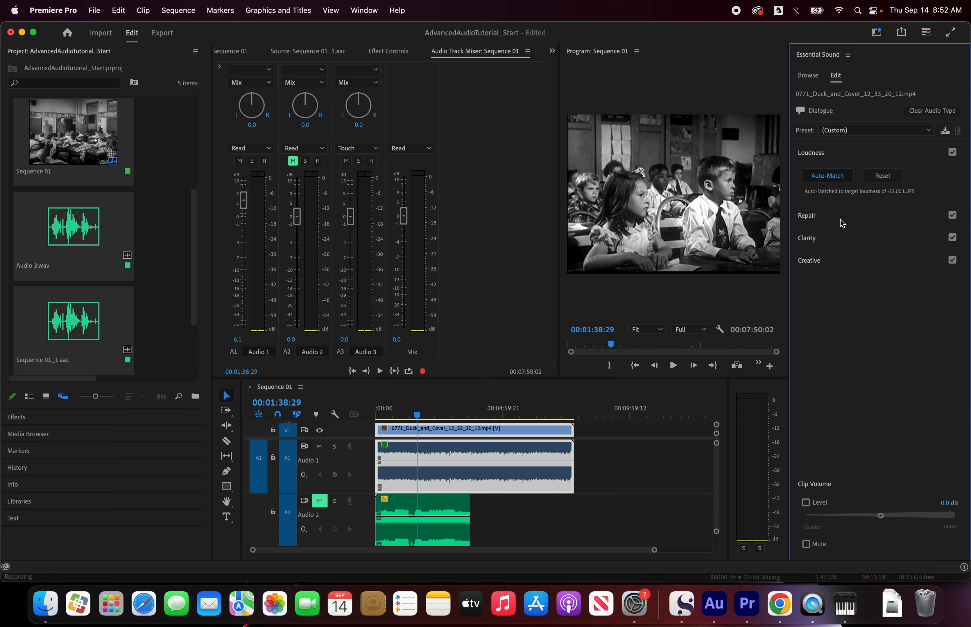
click(840, 239)
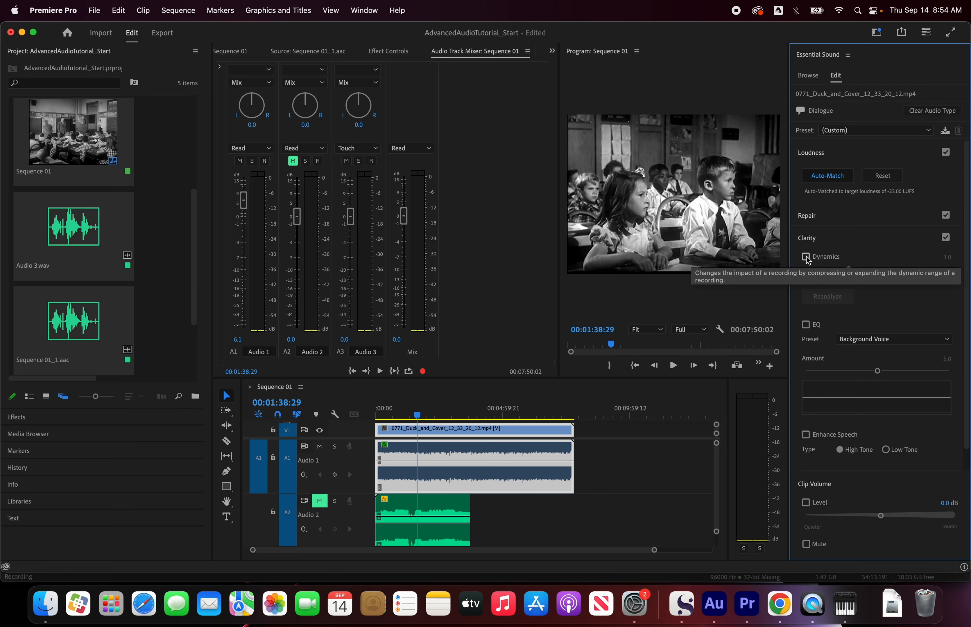
key(space)
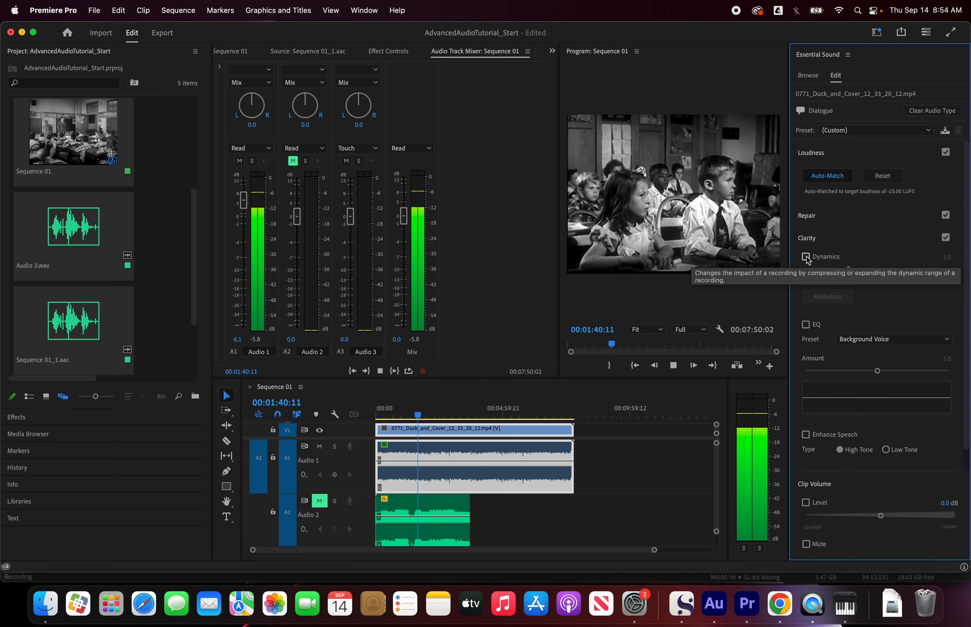
click(806, 257)
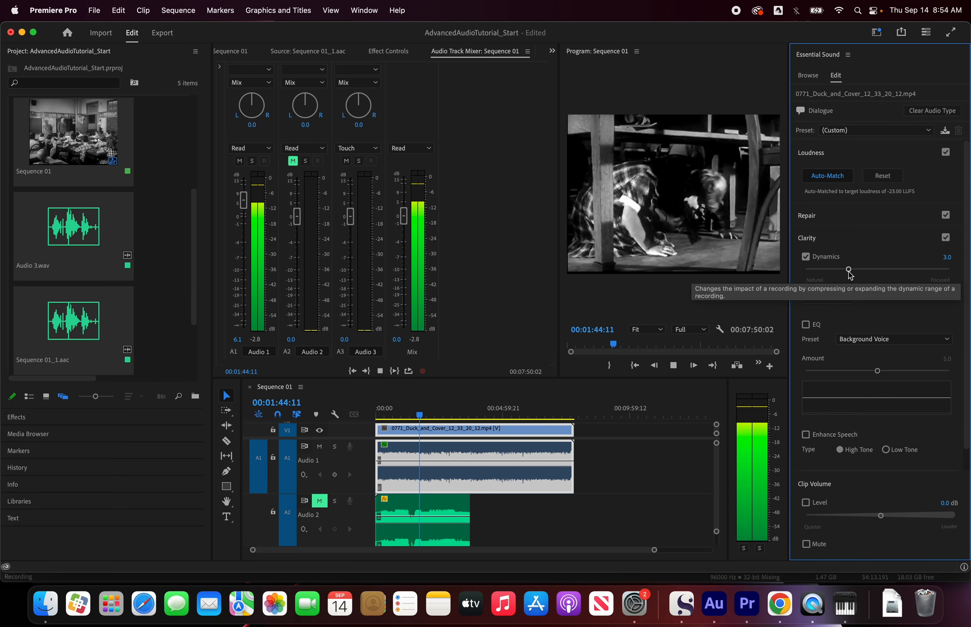
key(space)
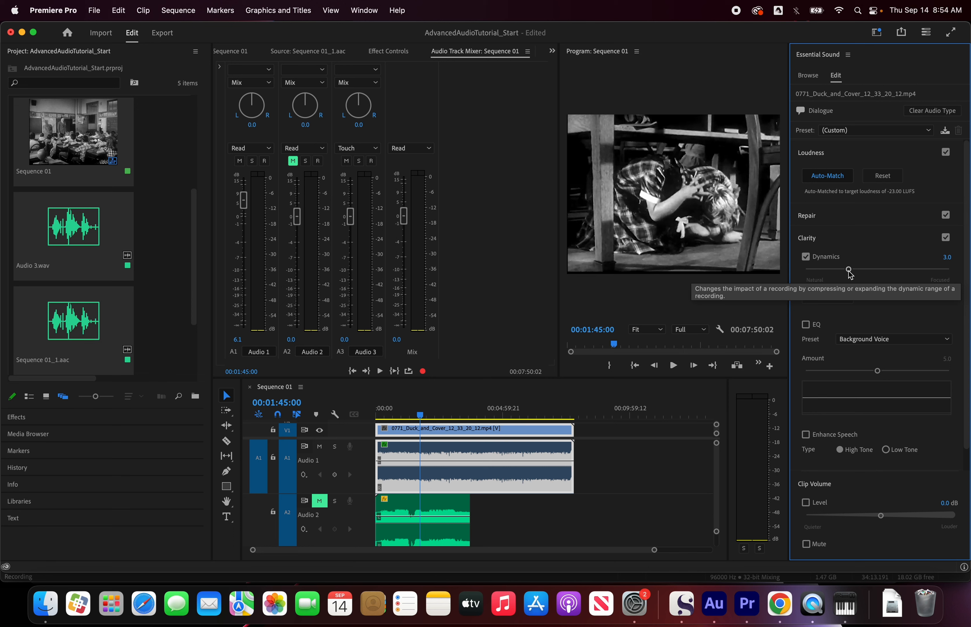
Step: Audition the dialogue clip's Dynamics at 6.2 during playback and settle on 2.7
key(space)
drag(849, 274, 897, 277)
key(space)
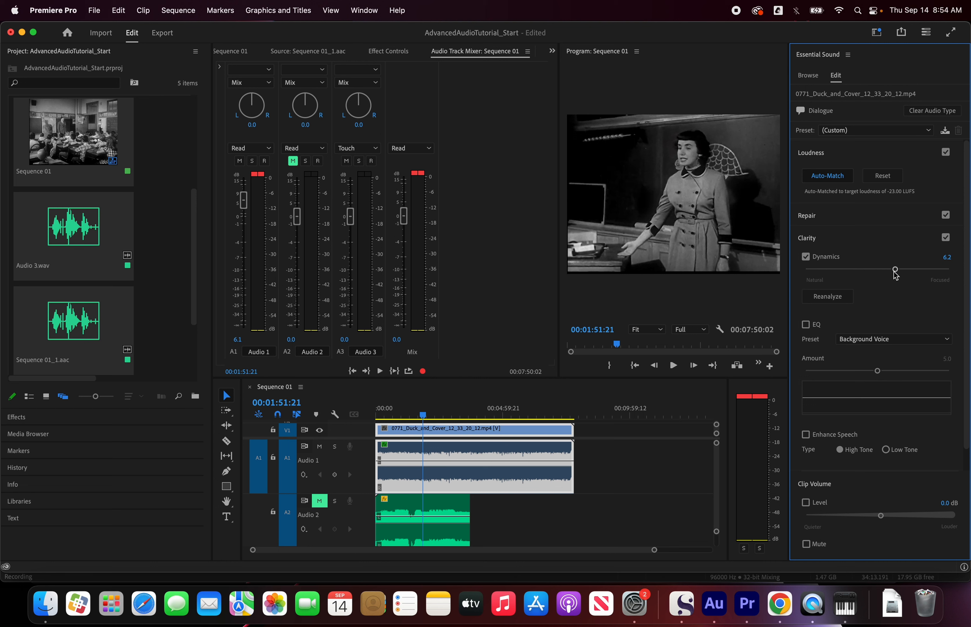
drag(894, 270, 879, 272)
drag(880, 269, 845, 270)
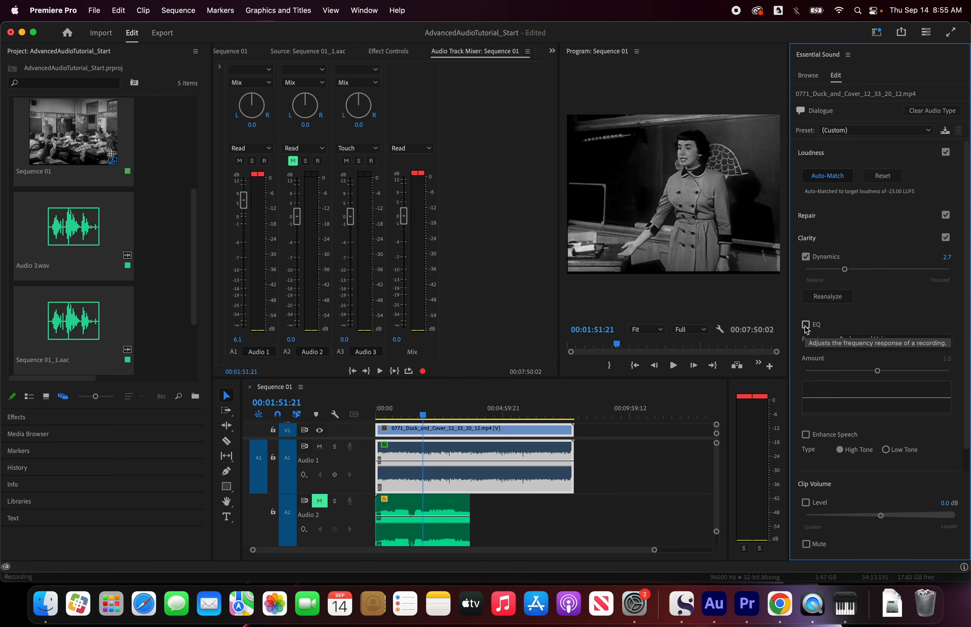
Step: Enable EQ with the Background Voice preset at 5.0, comparing it on and off during playback
key(space)
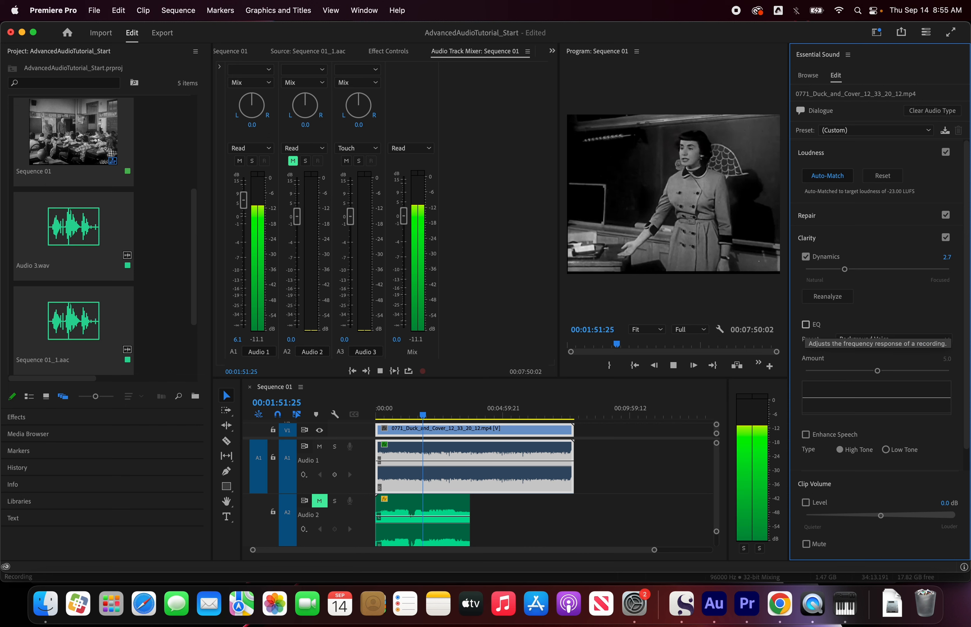
click(805, 325)
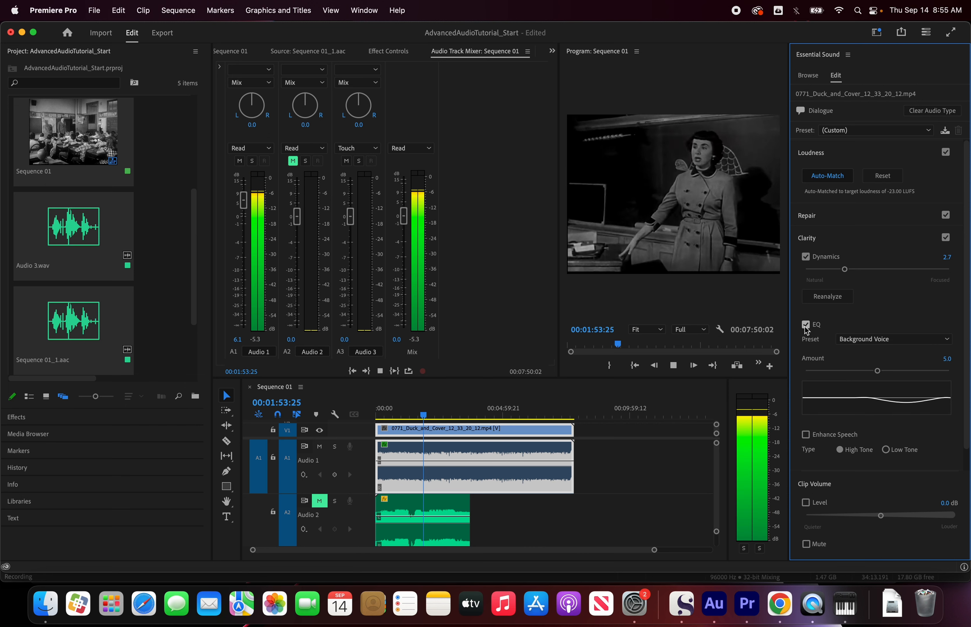
click(805, 325)
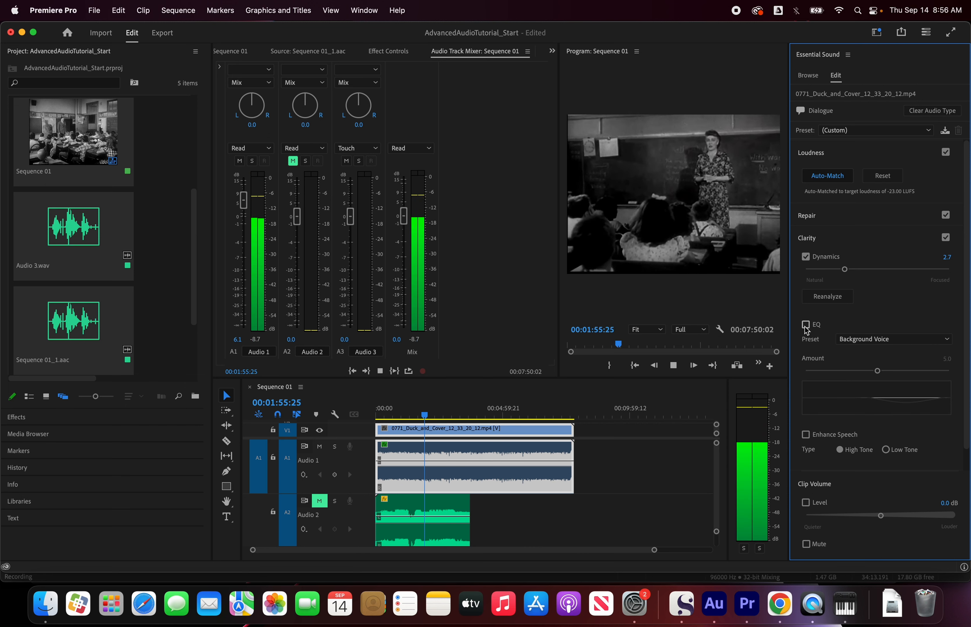
click(805, 327)
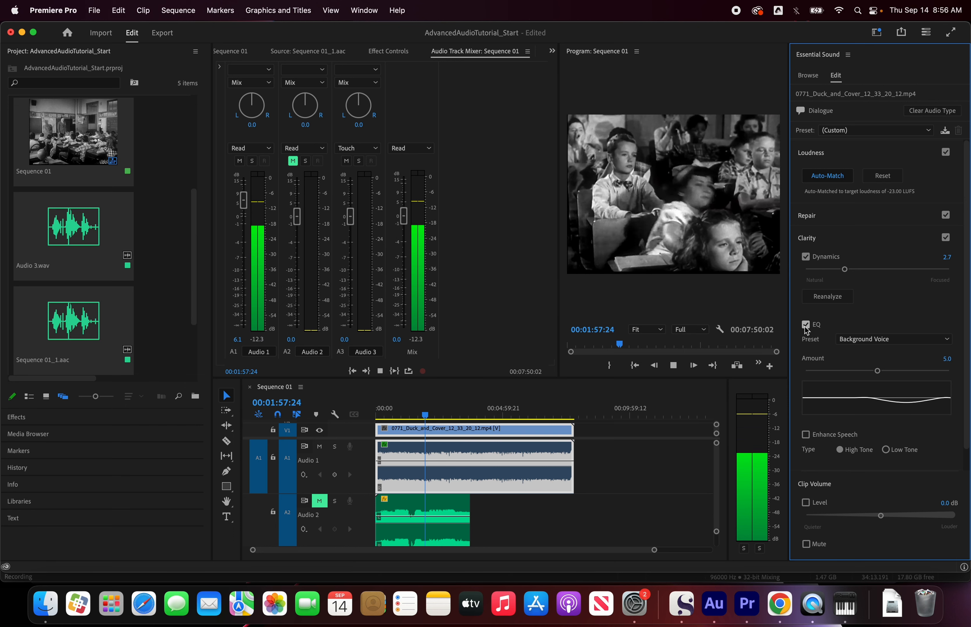
Step: Try the Background Voice EQ at amounts of 9.2 and 8.8 while playing the dialogue
drag(877, 371, 940, 374)
key(space)
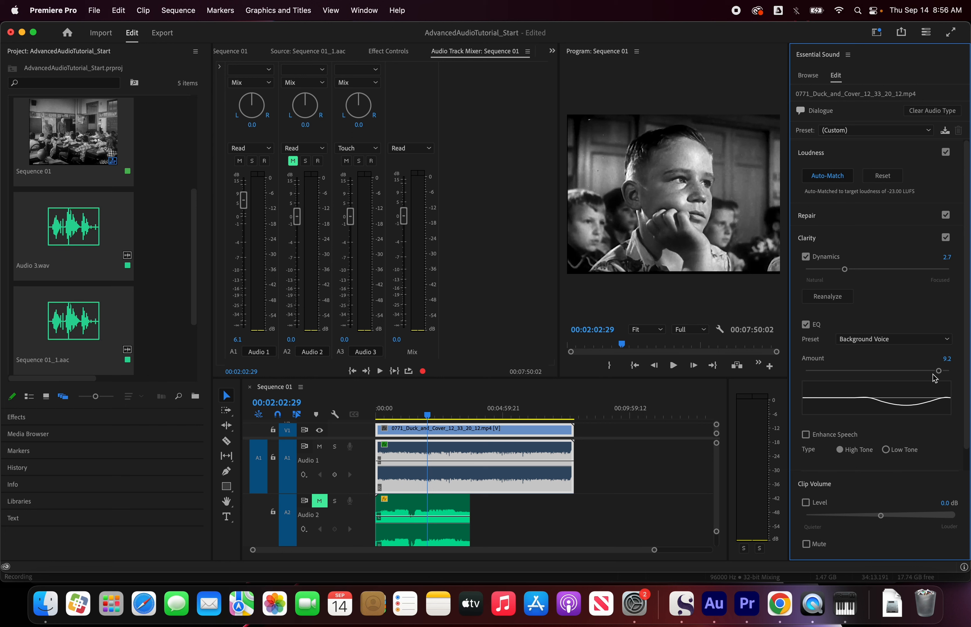
key(space)
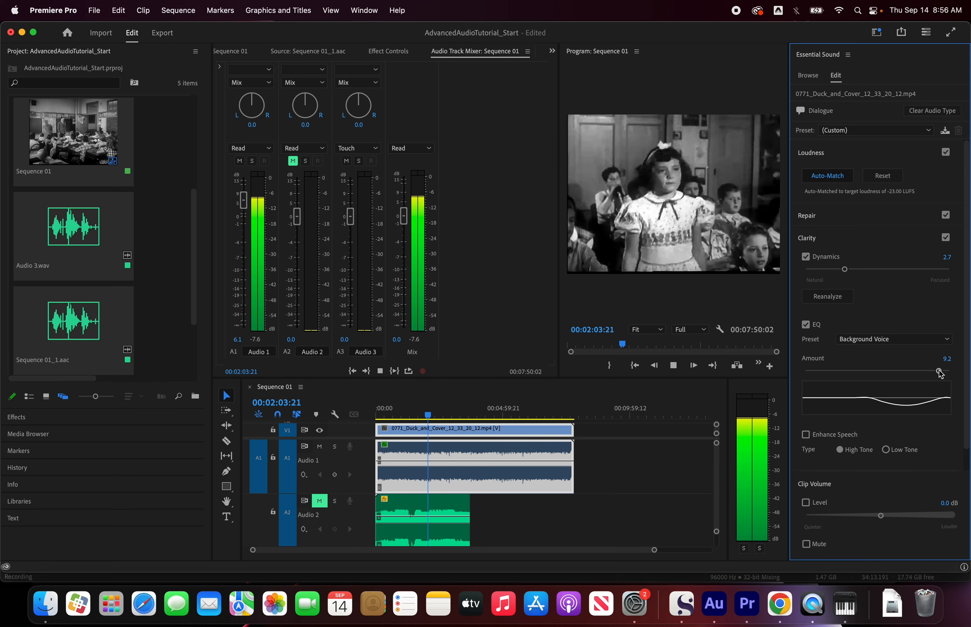
mouse_move(938, 371)
mouse_down()
mouse_move(861, 375)
mouse_move(931, 372)
mouse_up()
key(space)
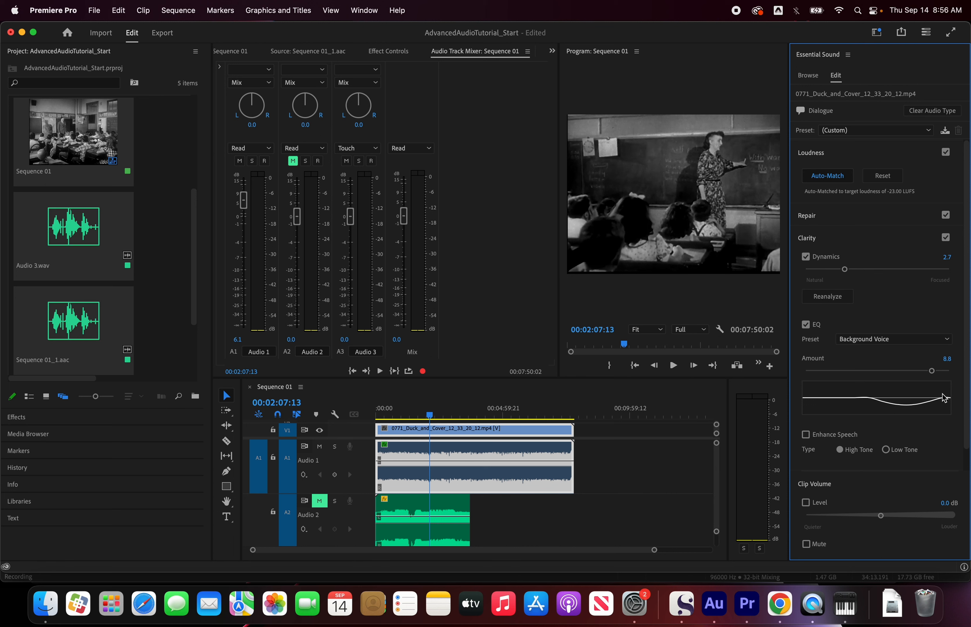
Step: Try the Intercom EQ preset on the dialogue clip, auditioning amounts of 4.8 and 8.6 during playback
click(940, 345)
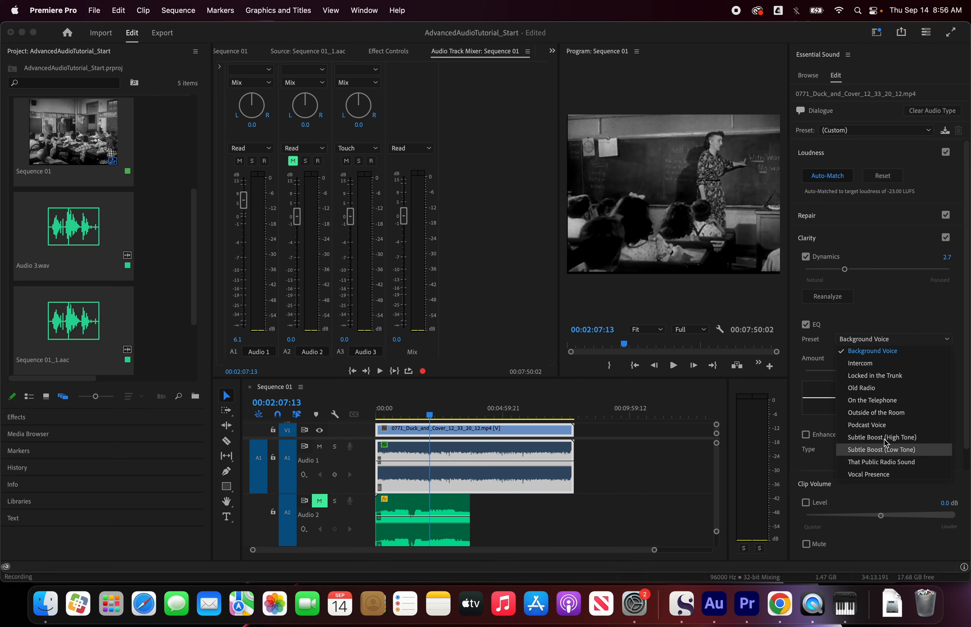
click(870, 364)
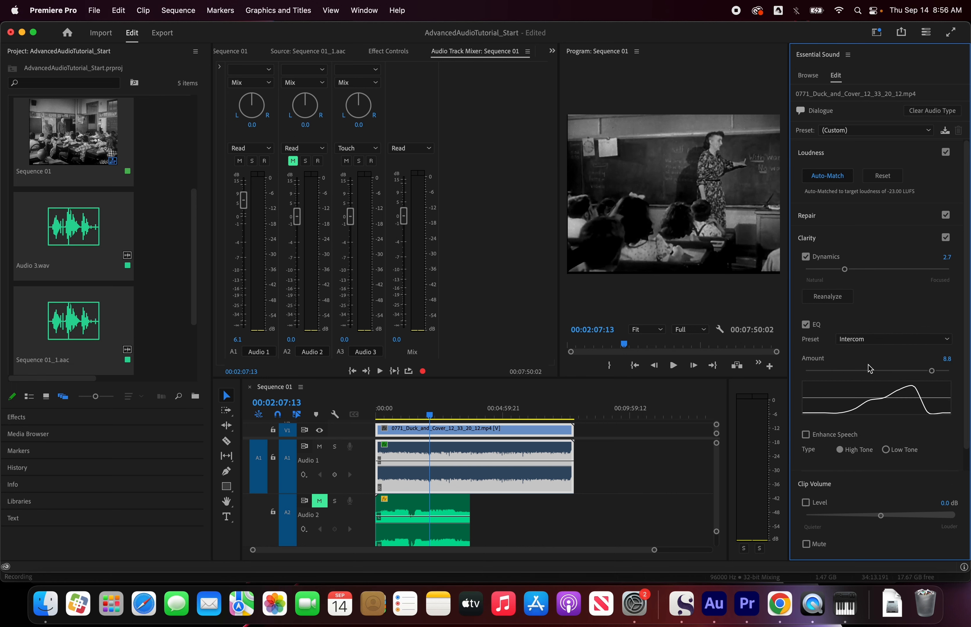
drag(932, 371, 876, 373)
key(space)
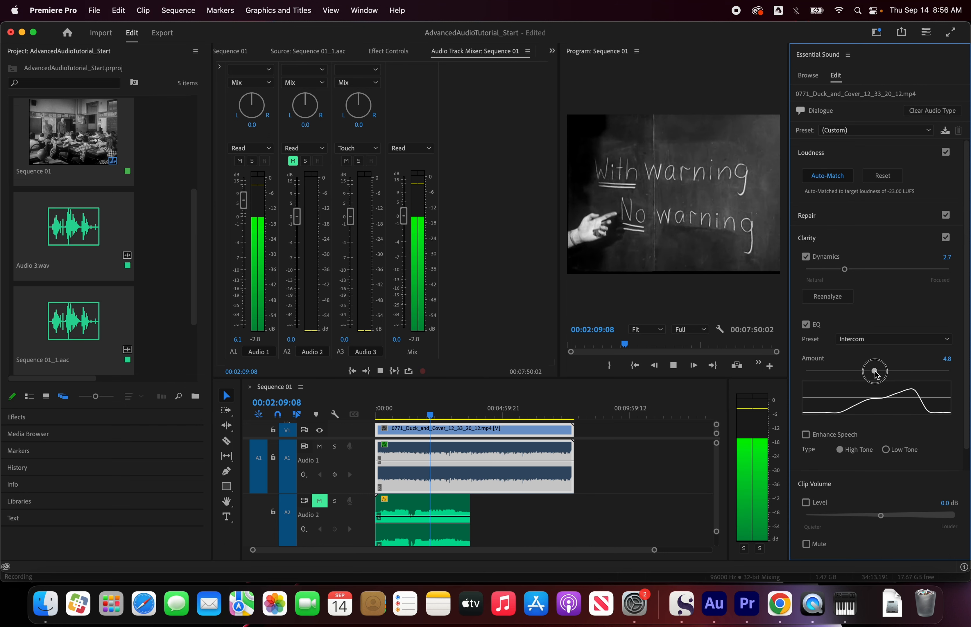
drag(876, 372, 930, 373)
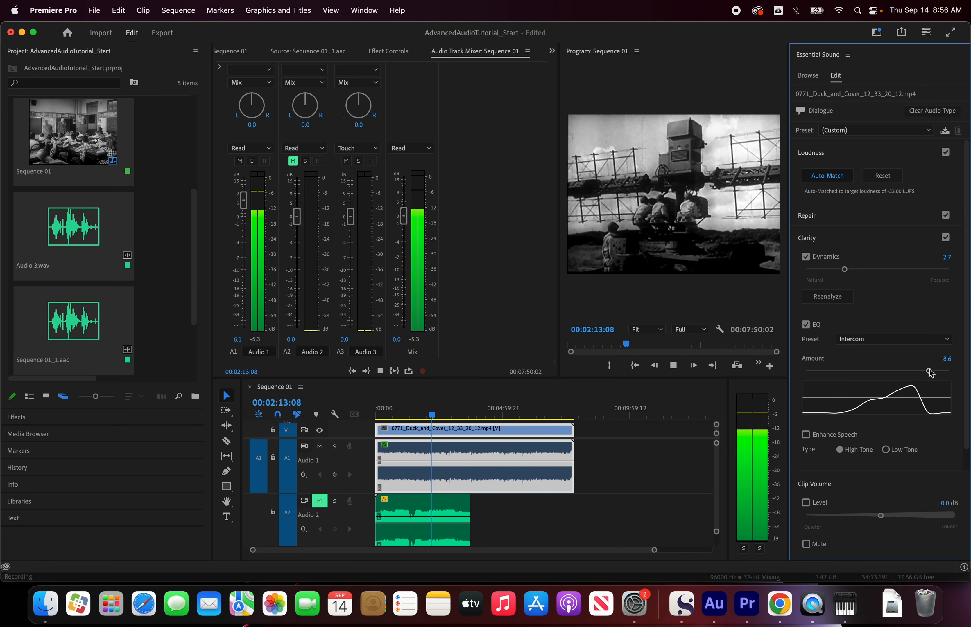
key(space)
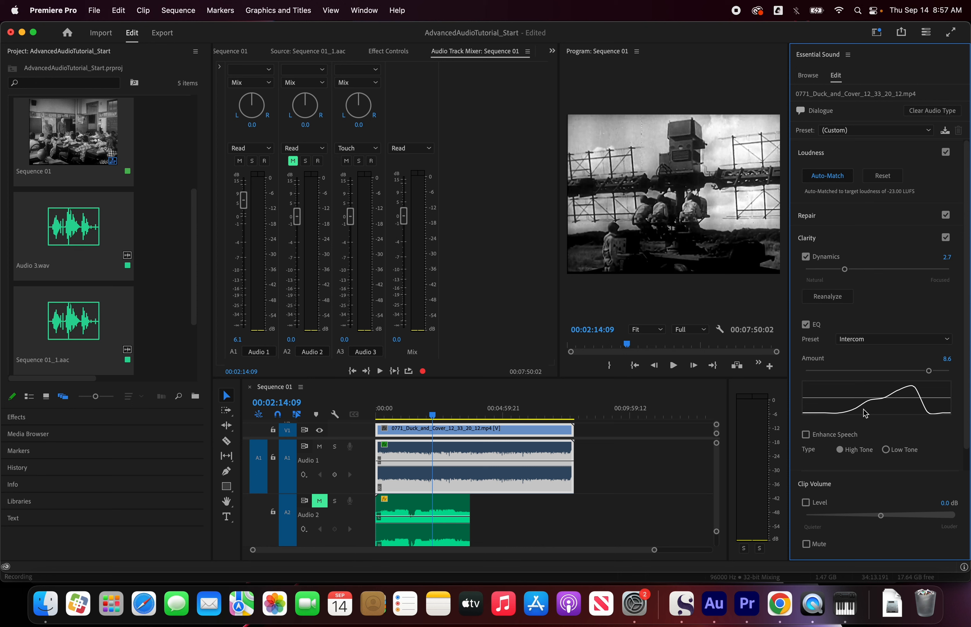
Step: Try the Locked in the Trunk EQ preset on the dialogue clip and play a short passage
click(861, 343)
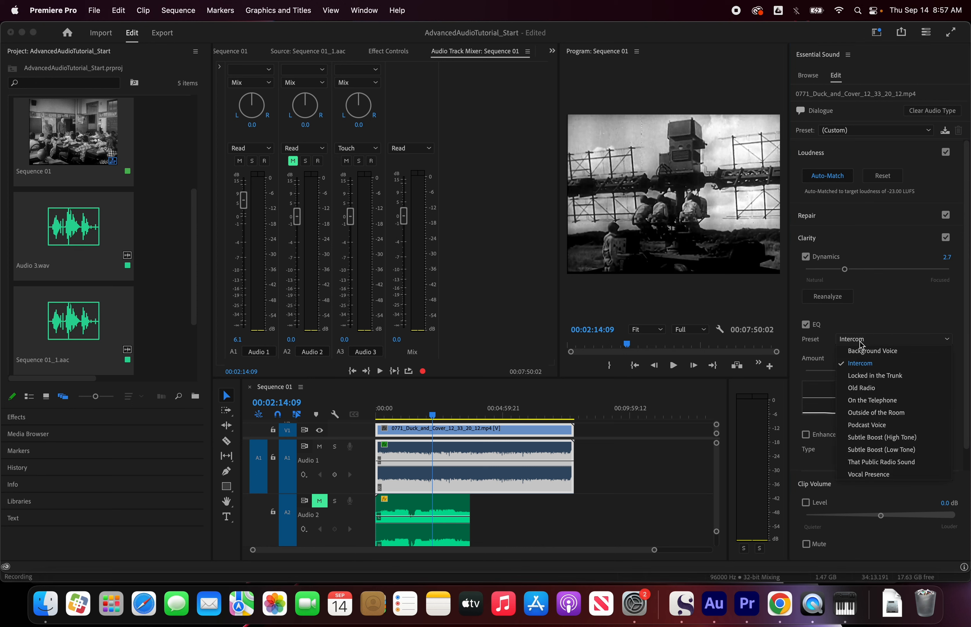
click(868, 375)
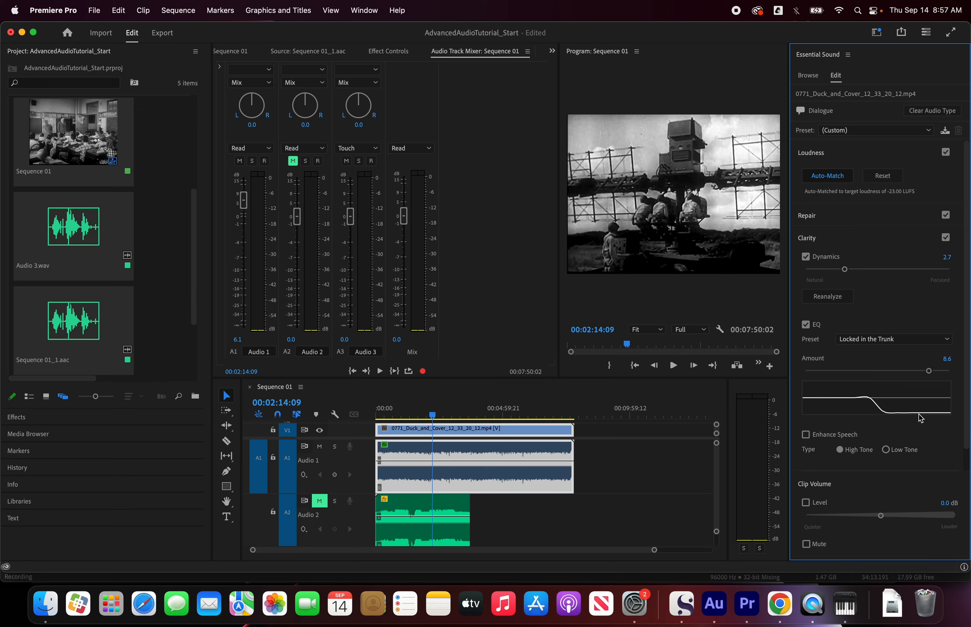
key(space)
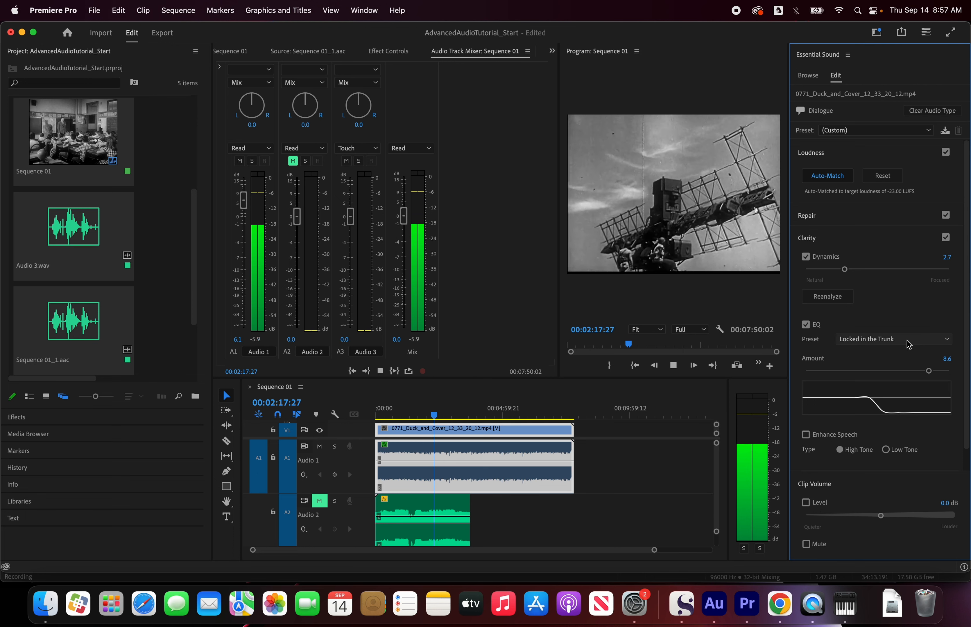
key(space)
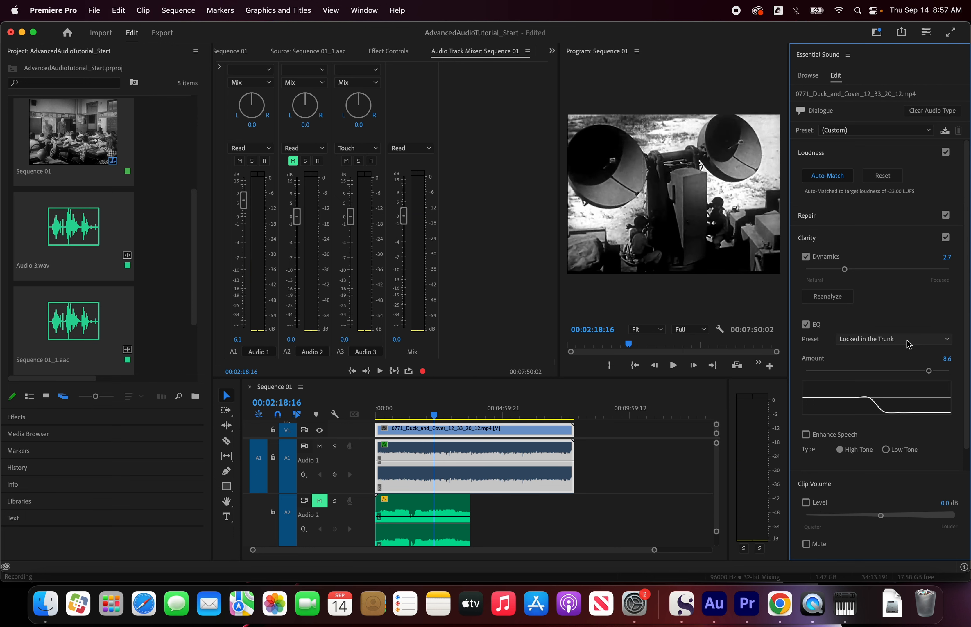
Step: Apply the Vocal Presence EQ preset to the dialogue clip at an amount of 4.9 and play it
click(909, 345)
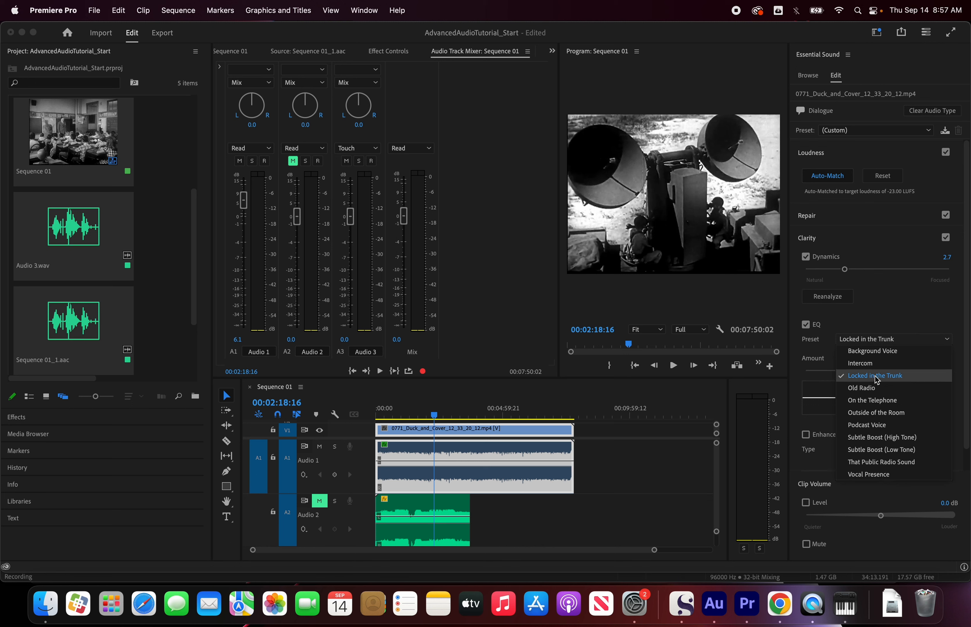
click(884, 475)
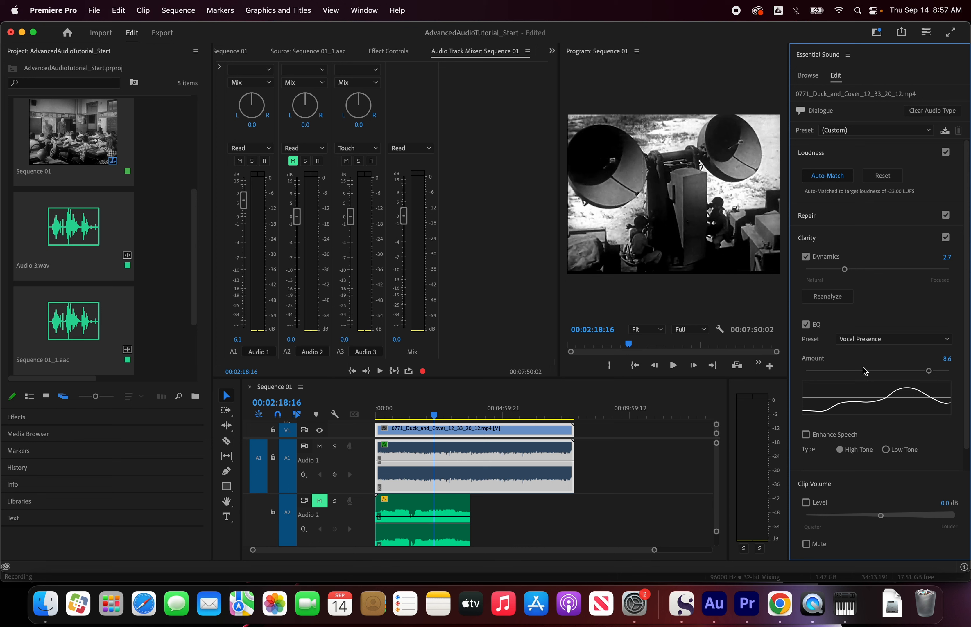
click(876, 372)
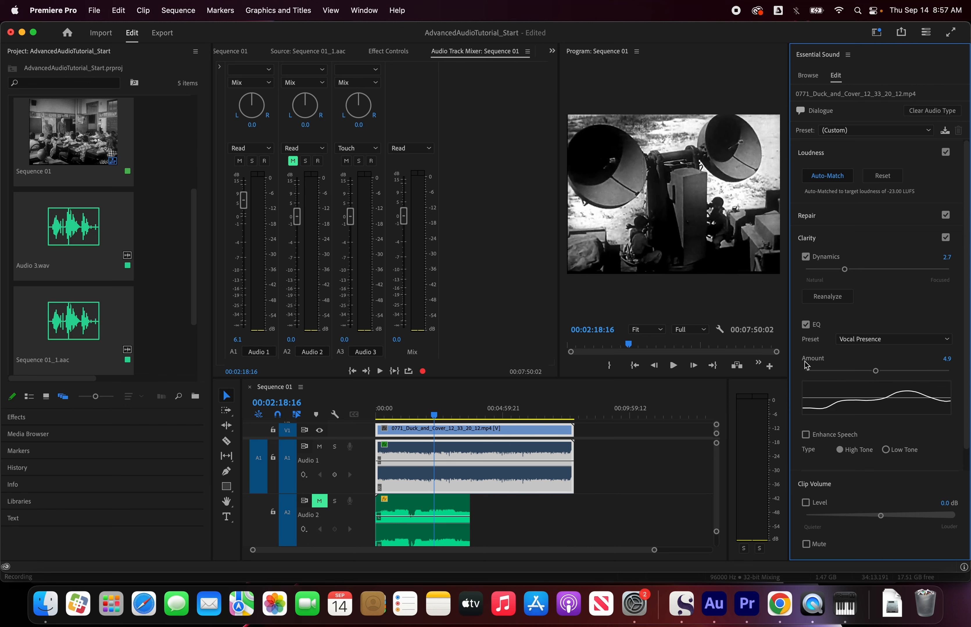
key(space)
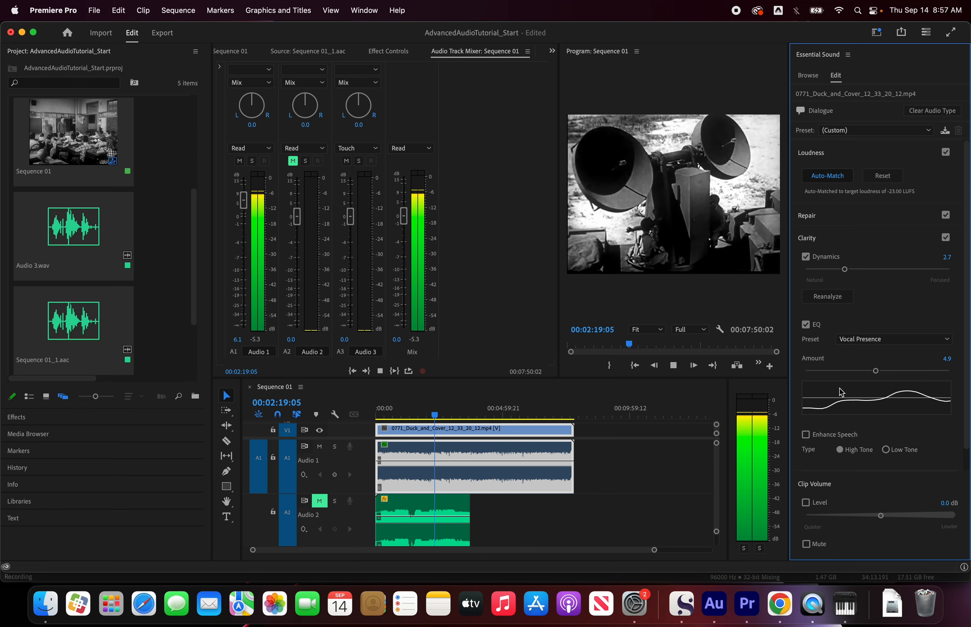
Step: Audition the Vocal Presence EQ at 7.9, set its amount to 7.5, and return the playhead to 00:01:30:03
drag(876, 373, 920, 376)
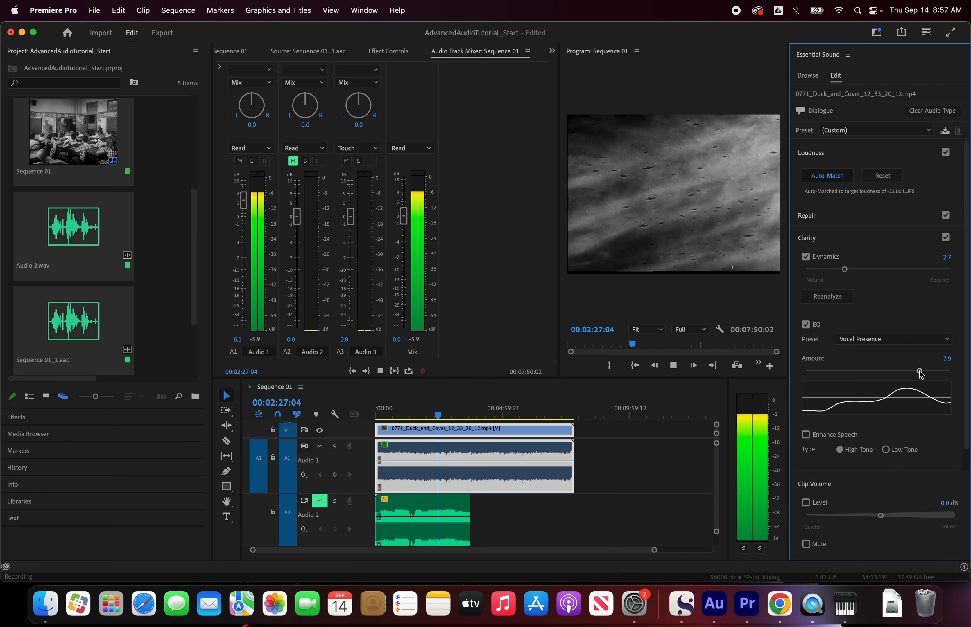
key(space)
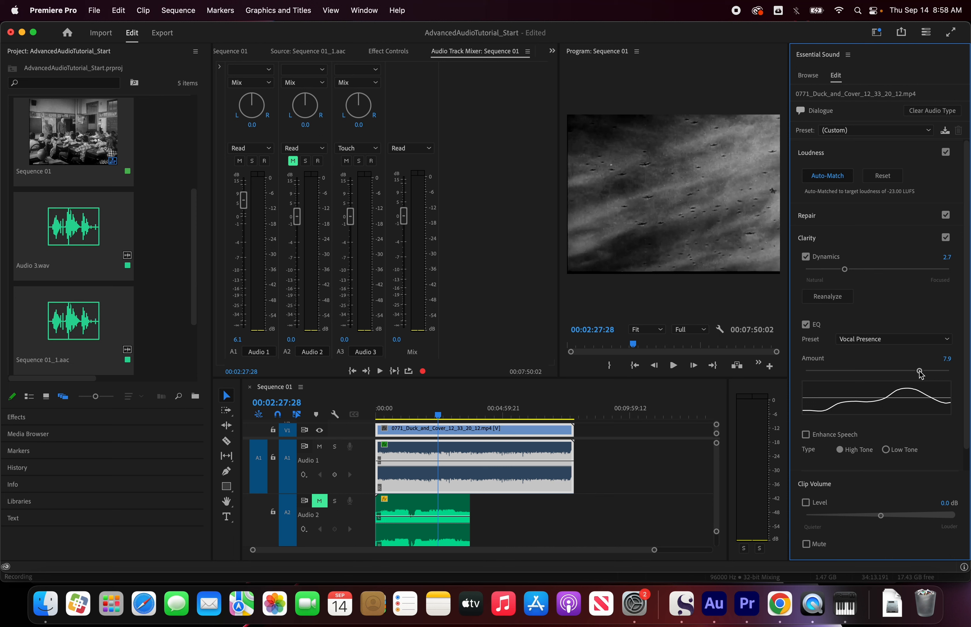
drag(921, 375, 915, 377)
click(414, 415)
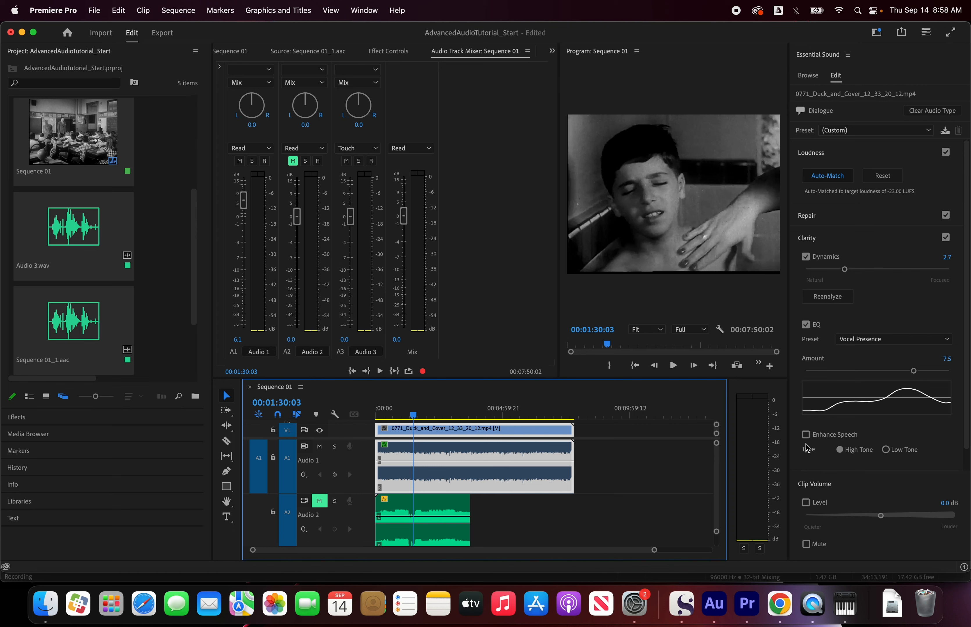
Step: Play the dialogue clip and compare Enhance Speech on and off with the High Tone type
key(space)
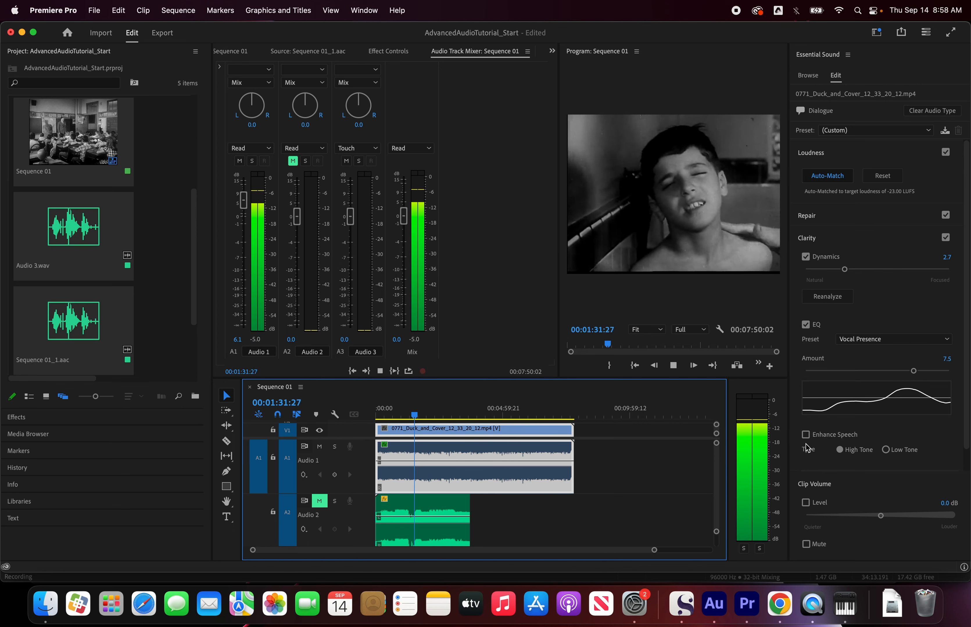
click(806, 435)
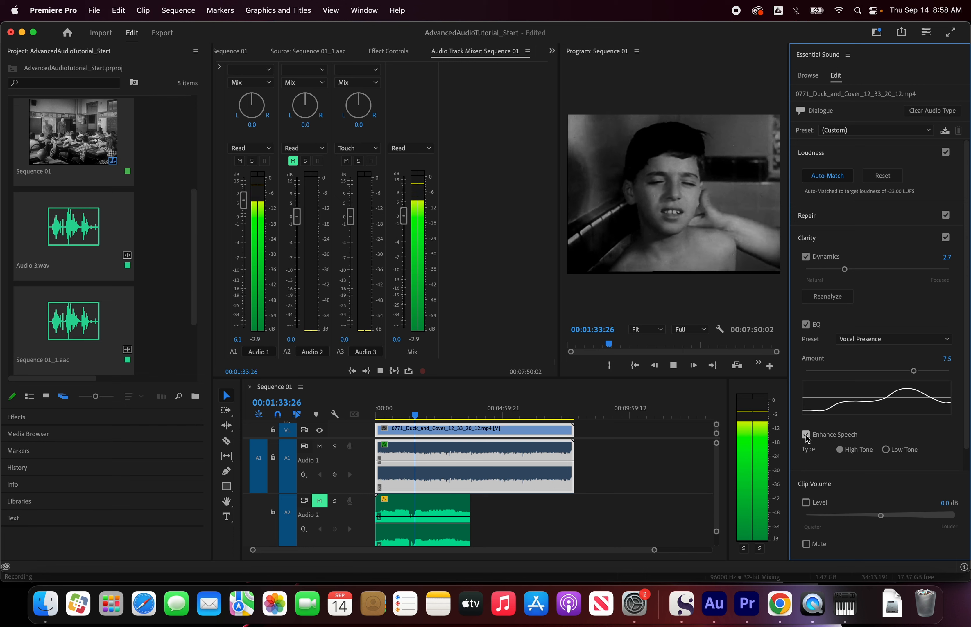
click(806, 435)
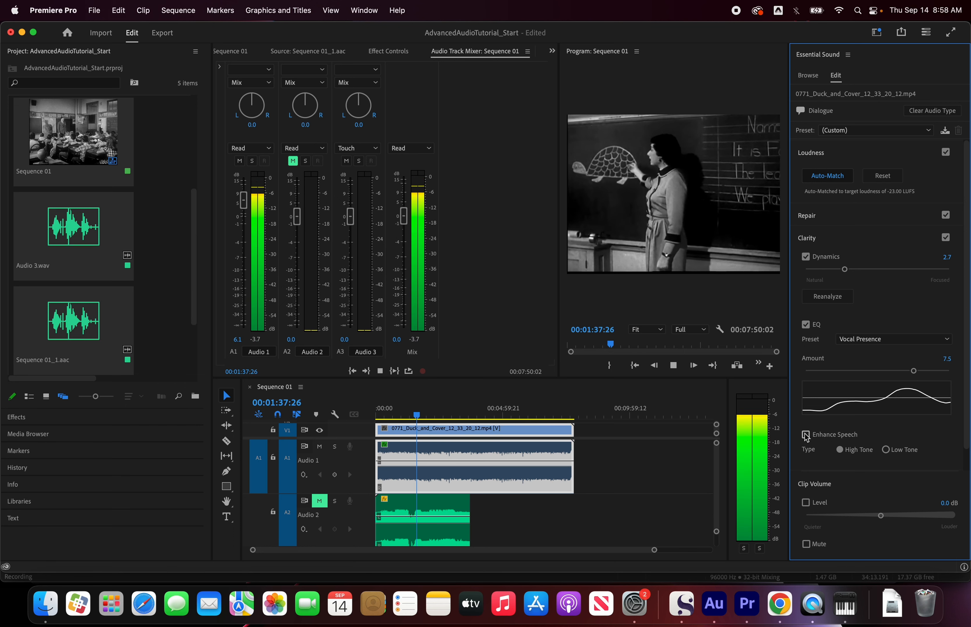
key(space)
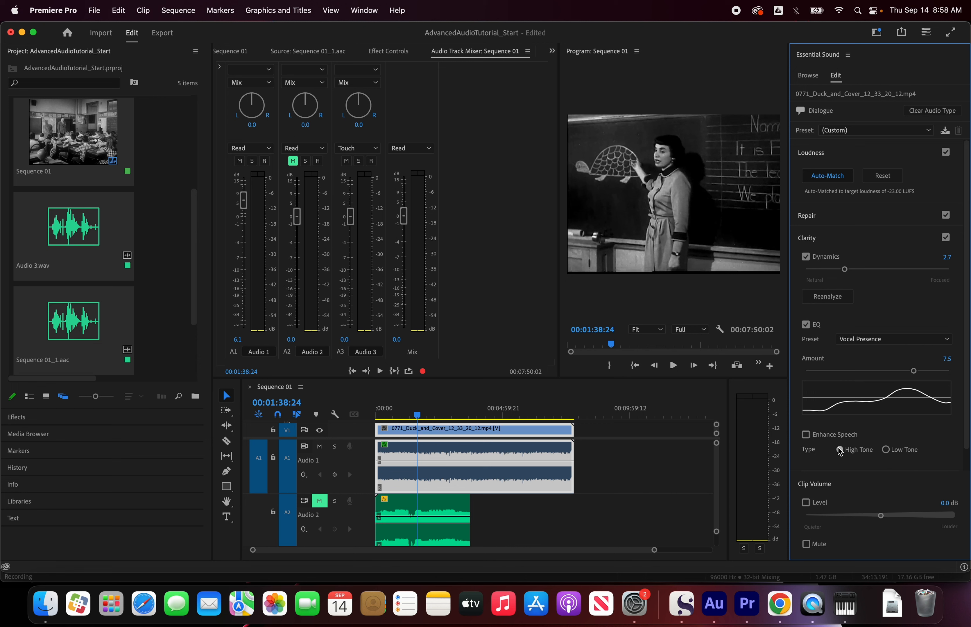
Step: Enable Enhance Speech with the Low Tone type on the dialogue clip, comparing it on and off during playback
click(806, 435)
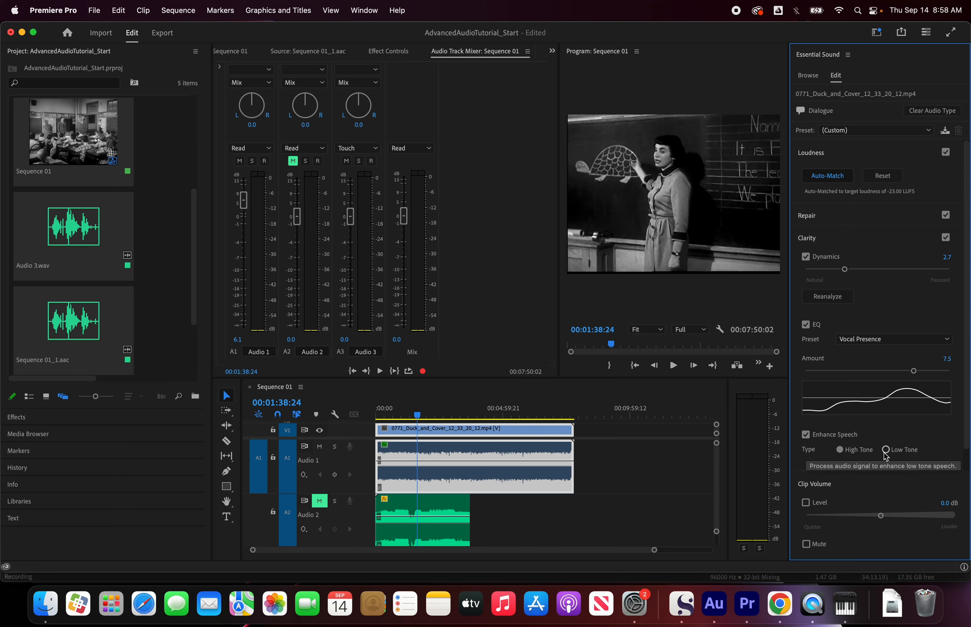
key(space)
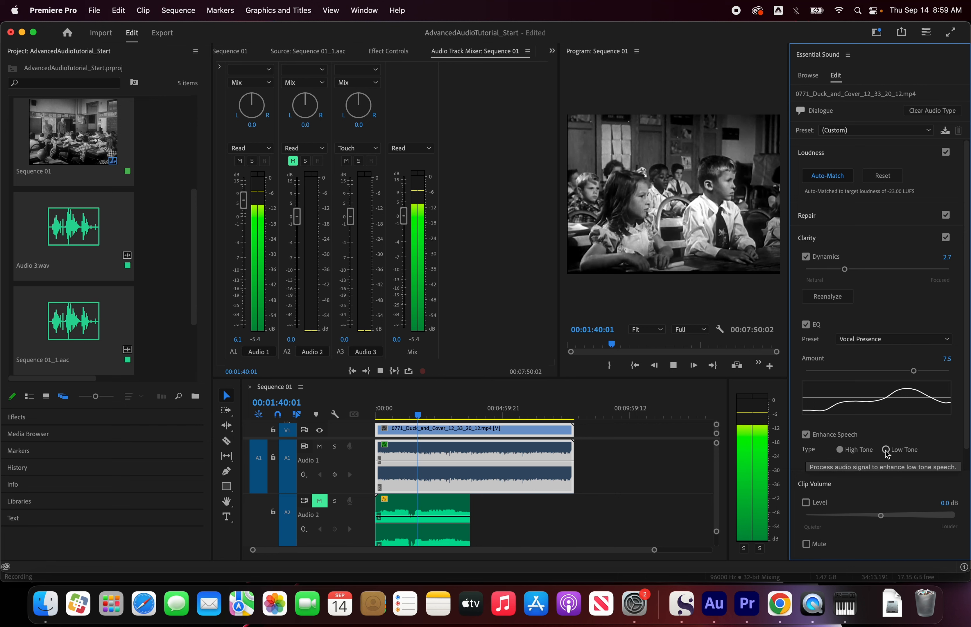
click(886, 451)
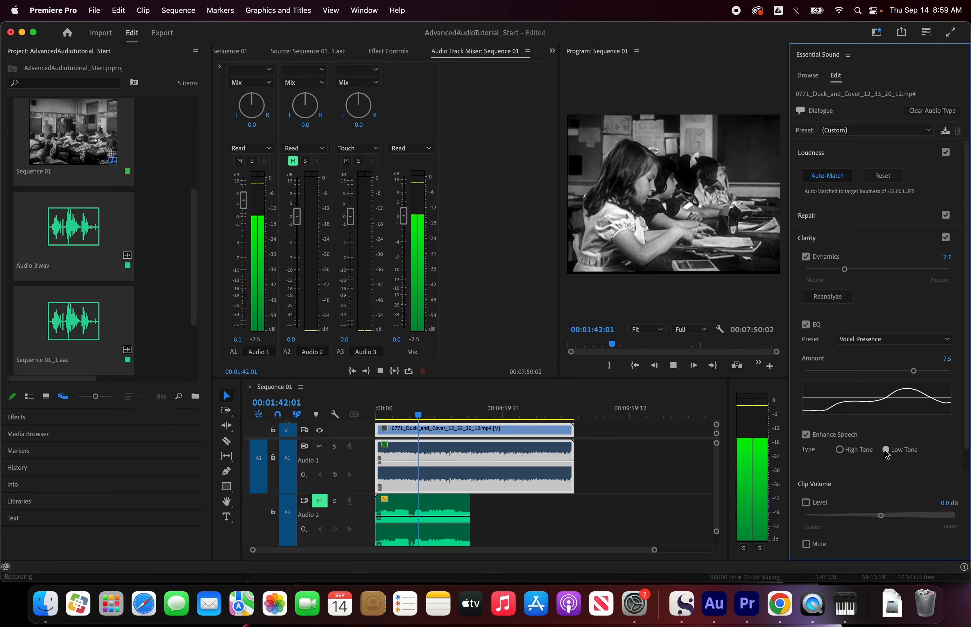
click(806, 435)
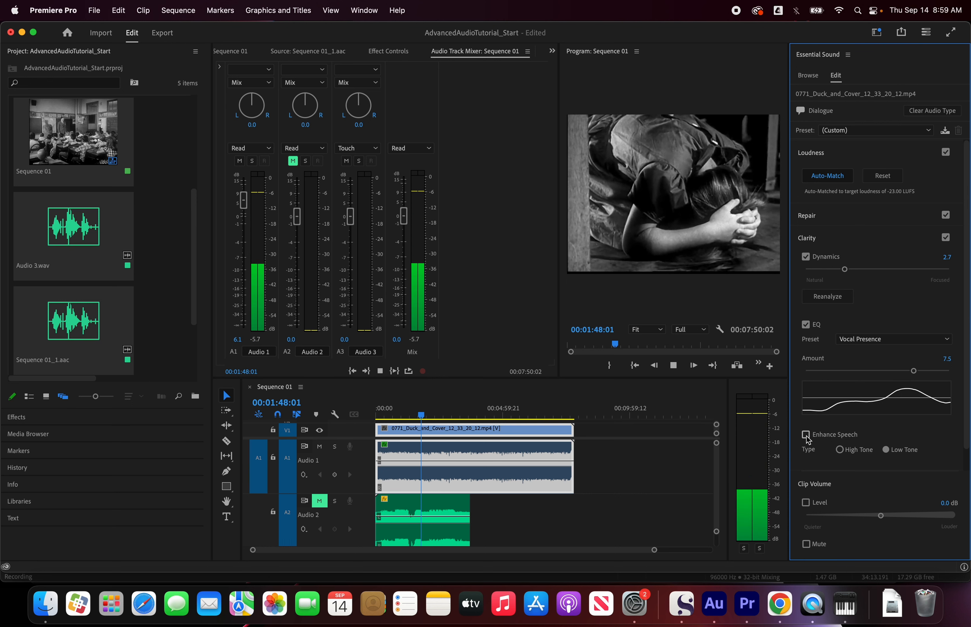
click(805, 435)
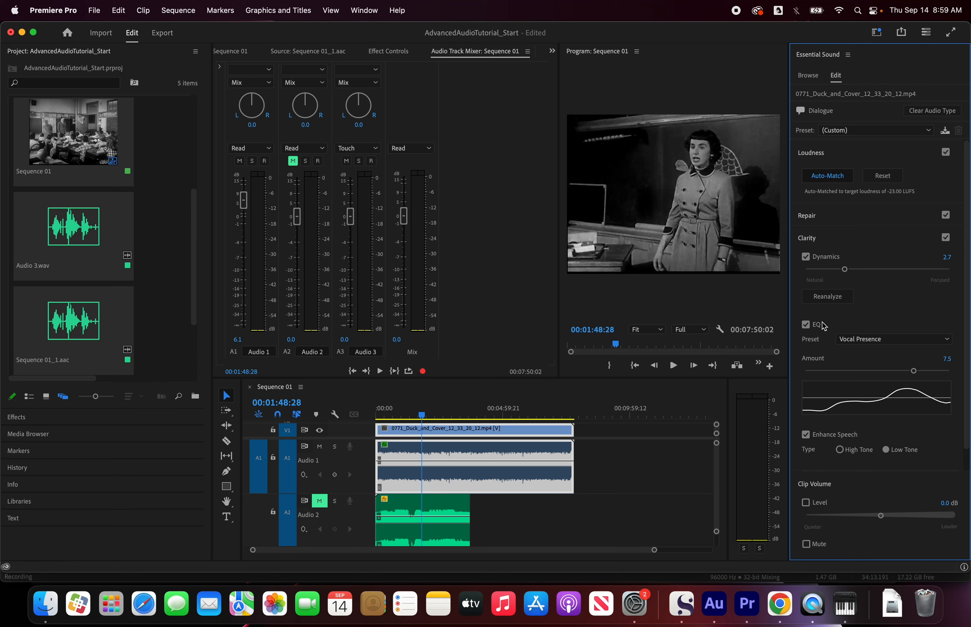
Step: Reveal the Creative settings for the dialogue clip and enable Reverb during playback
scroll(865, 461, down, 1)
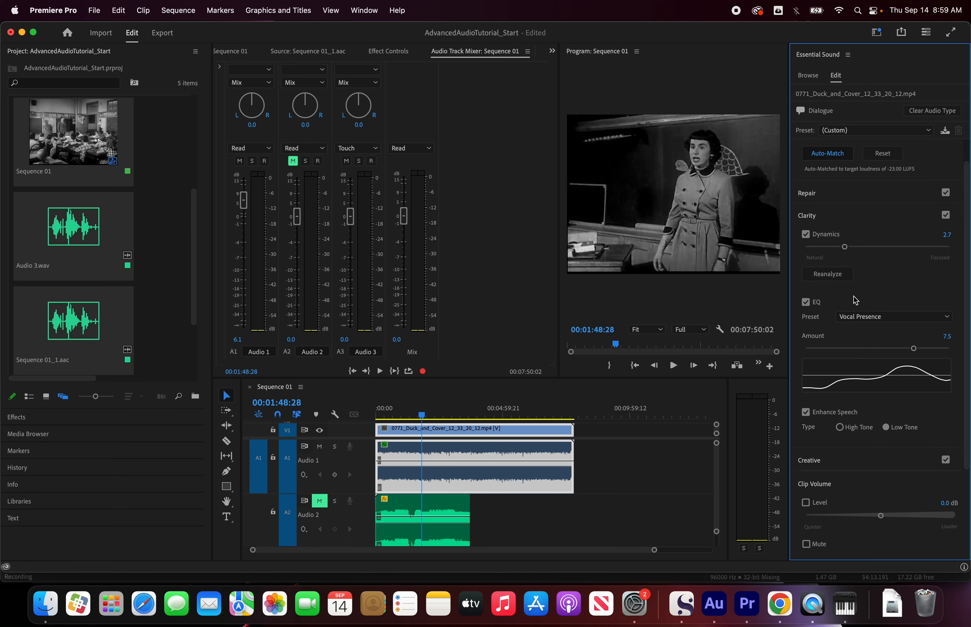
click(836, 216)
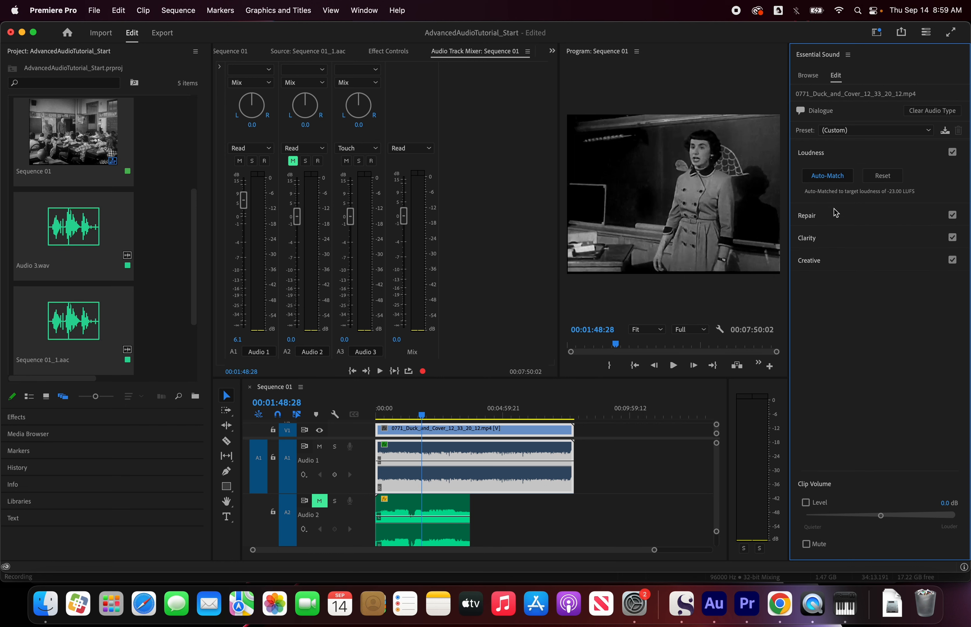
click(837, 263)
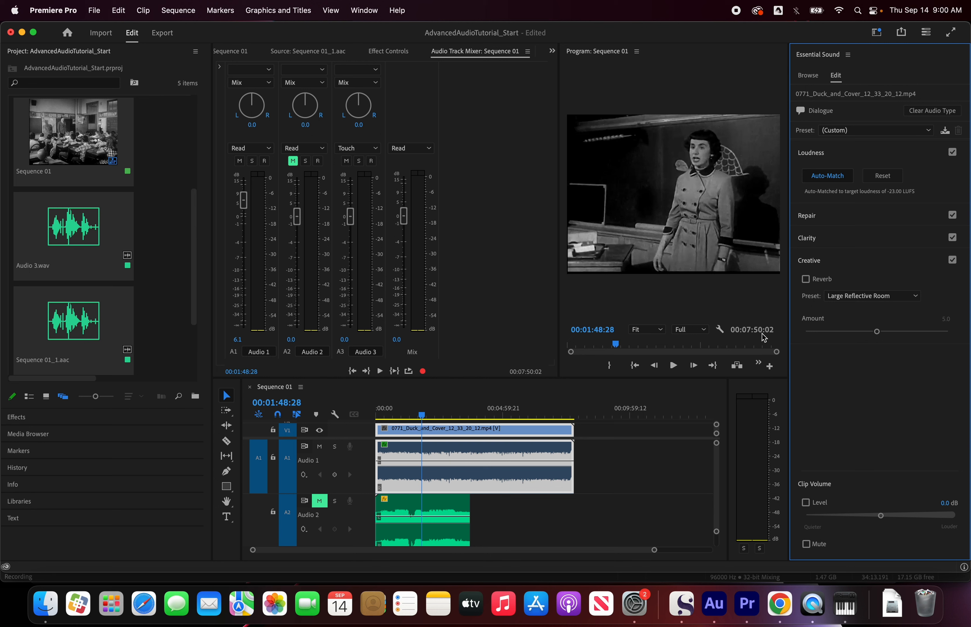
key(space)
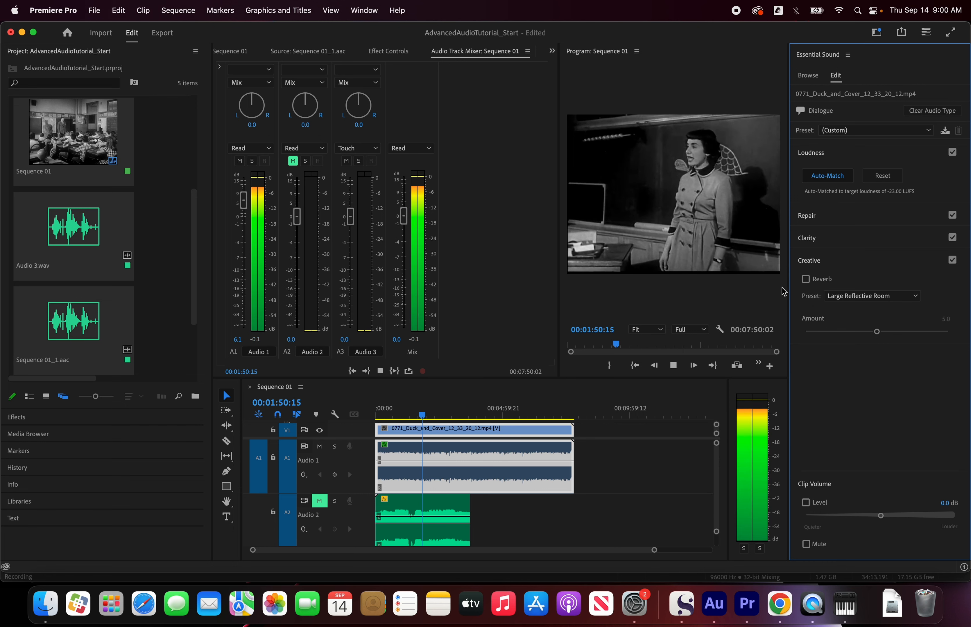
click(807, 280)
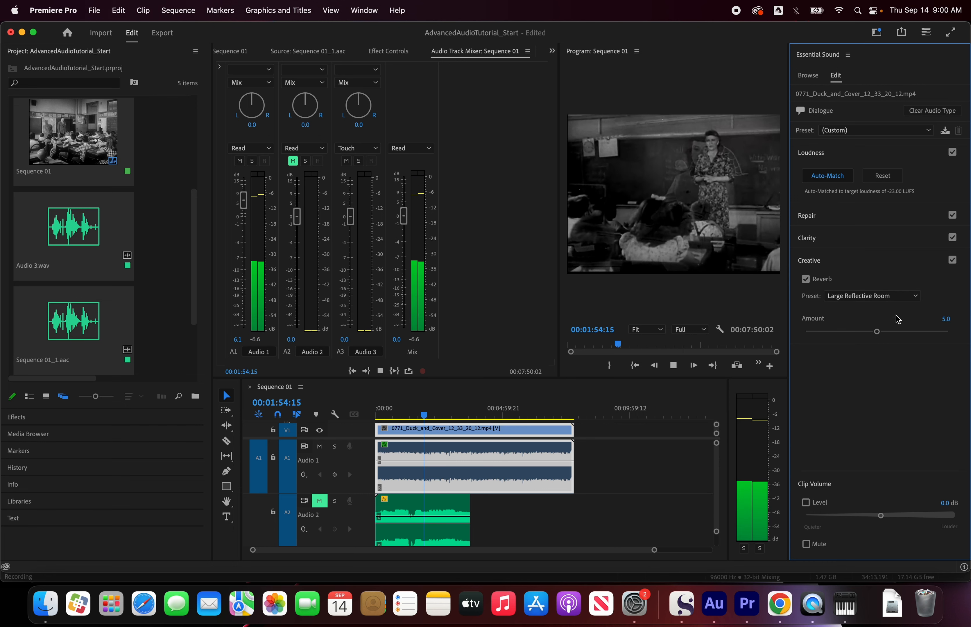
Step: Try the Auditorium reverb preset on the dialogue clip at an amount of 4.8 and look through the other presets
click(909, 303)
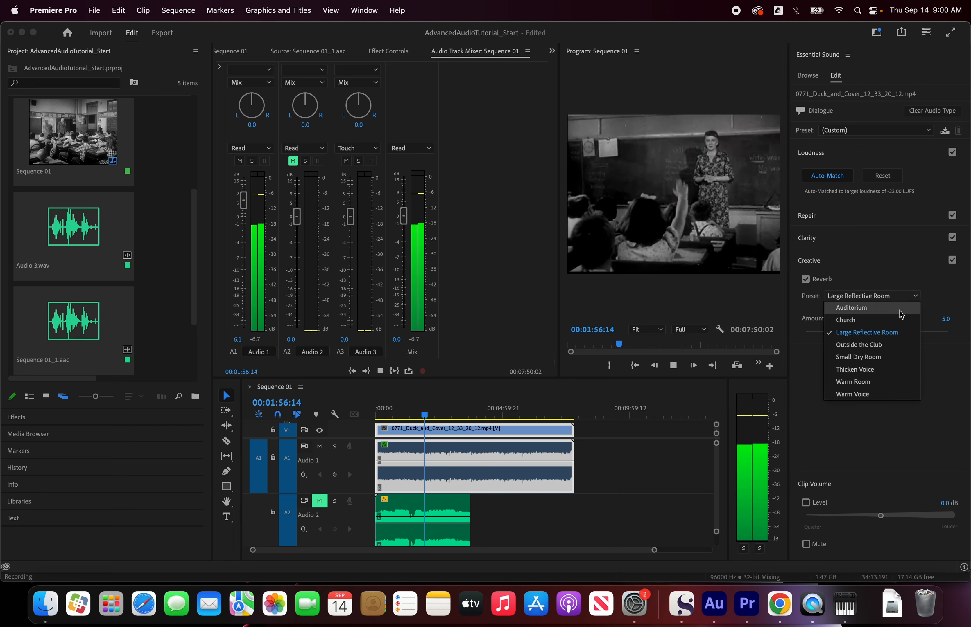
click(880, 308)
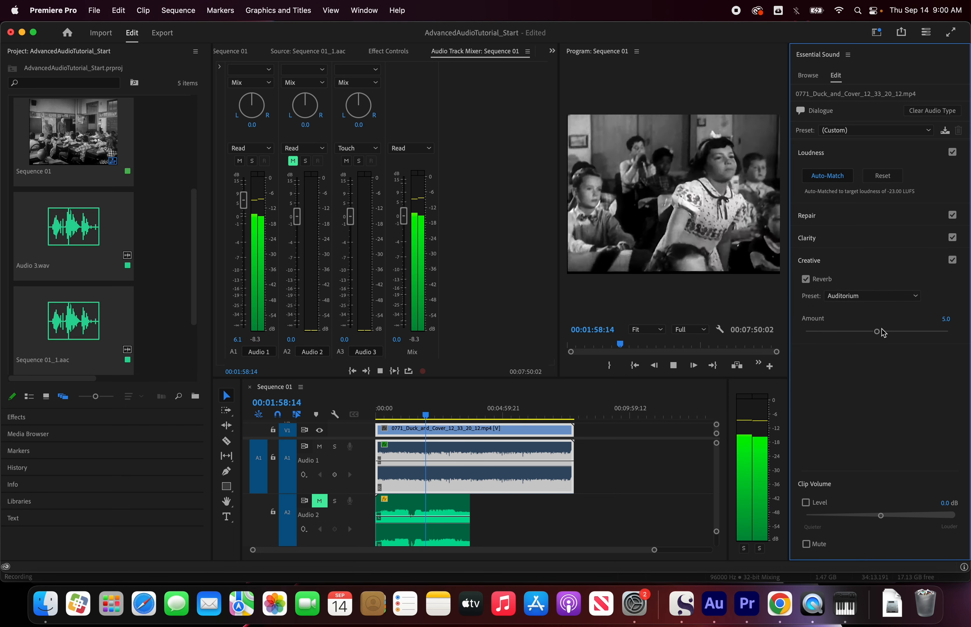
mouse_move(877, 333)
mouse_down()
mouse_move(947, 336)
mouse_move(811, 330)
mouse_move(886, 331)
mouse_move(876, 332)
mouse_up()
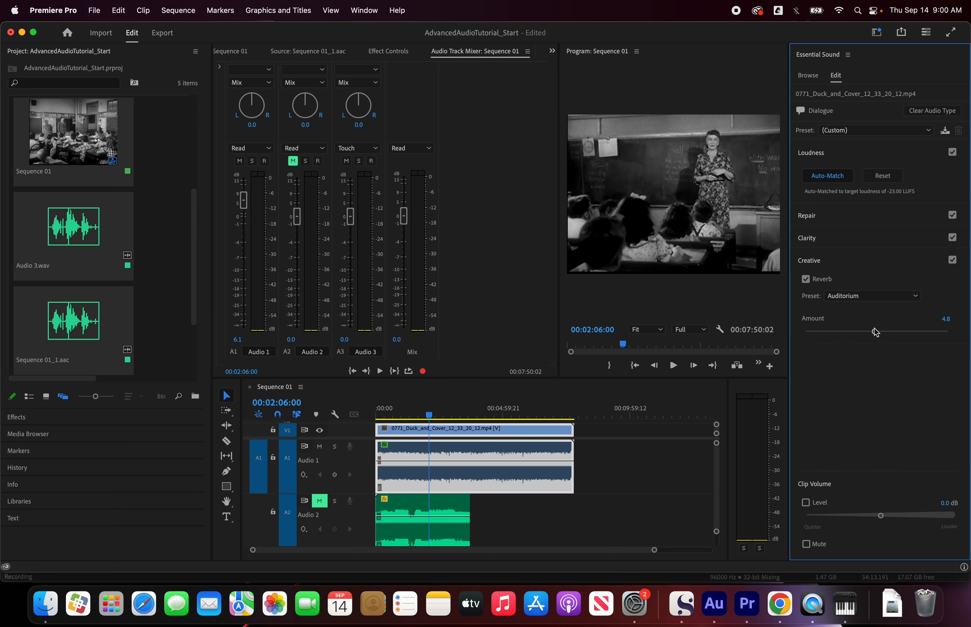
click(877, 296)
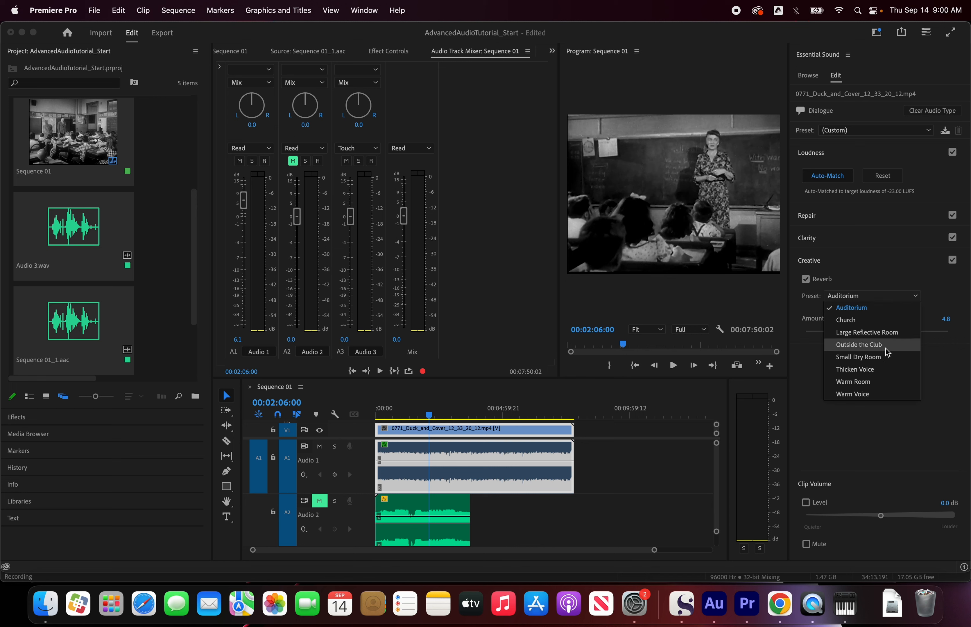
click(951, 407)
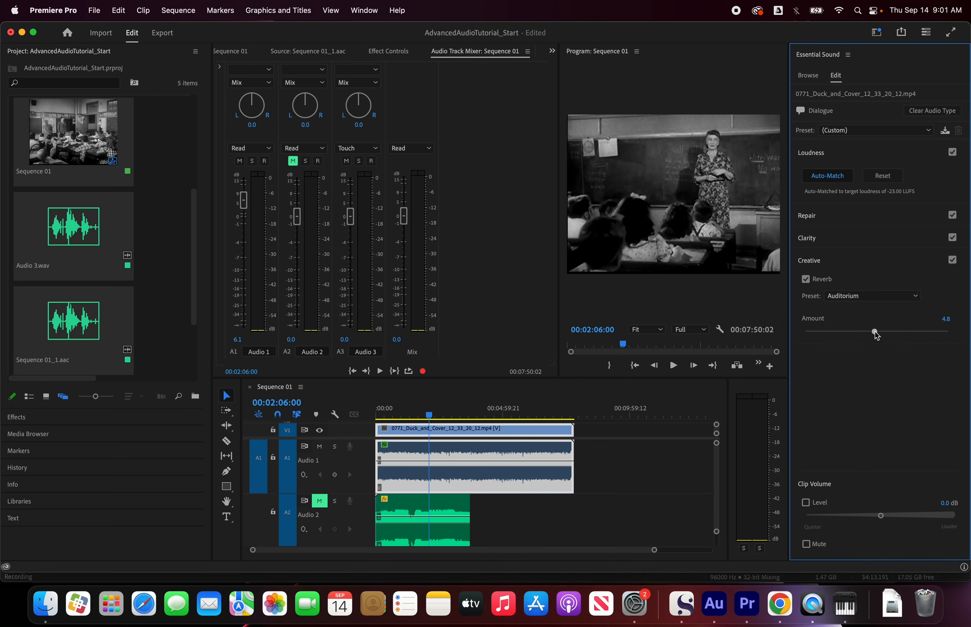
Step: Audition the Auditorium reverb at an amount of 10.0 and reduce it to 2.5
mouse_move(875, 335)
mouse_down()
mouse_move(802, 336)
mouse_move(874, 341)
mouse_up()
drag(874, 333, 953, 332)
mouse_move(955, 330)
mouse_down()
mouse_move(873, 333)
mouse_move(966, 339)
mouse_up()
key(space)
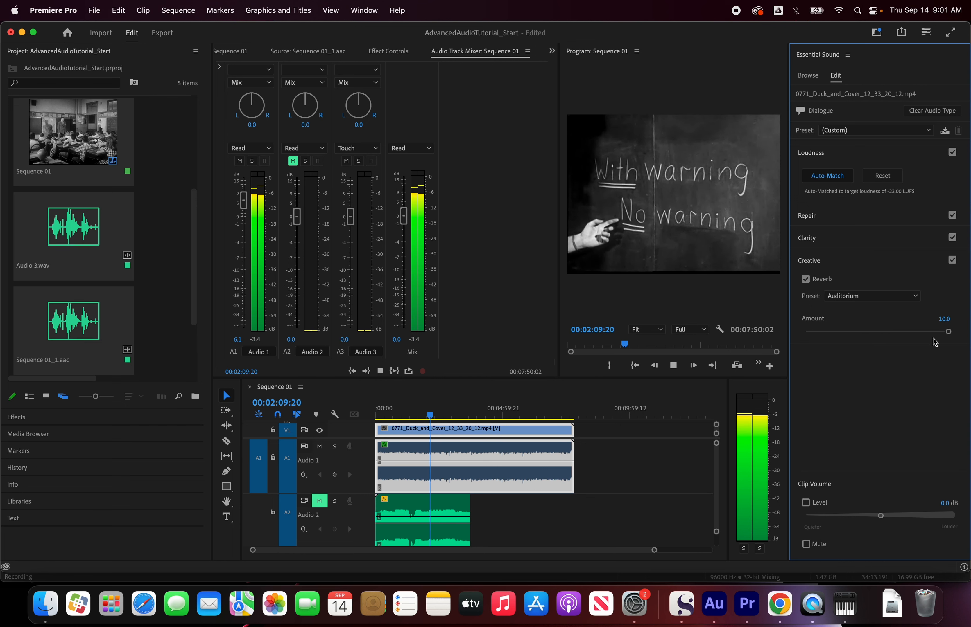
key(space)
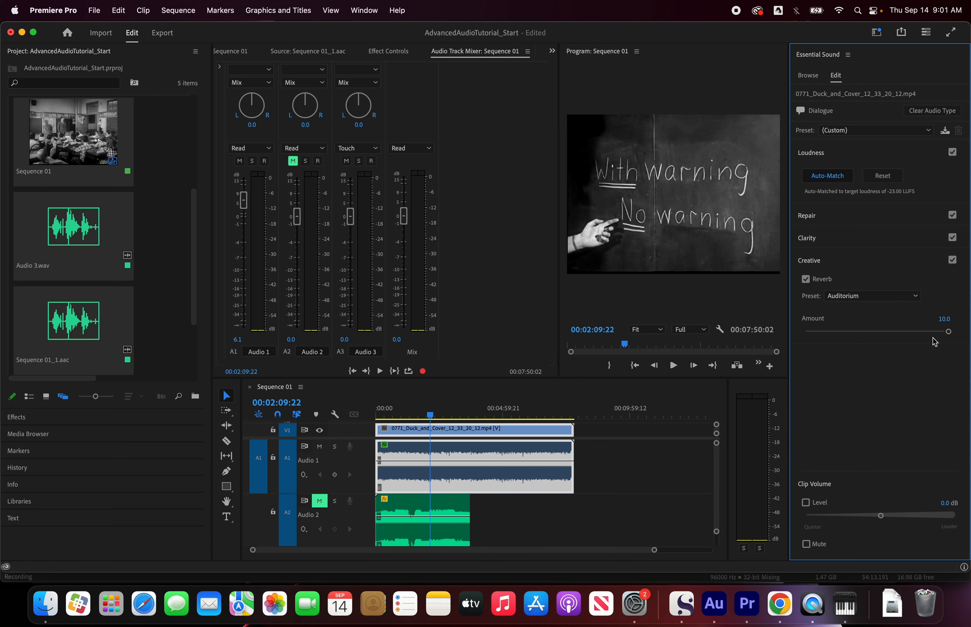
drag(950, 337, 843, 343)
Step: Apply the Thicken Voice reverb preset to the dialogue clip and set its amount to 1.3 during playback
click(850, 296)
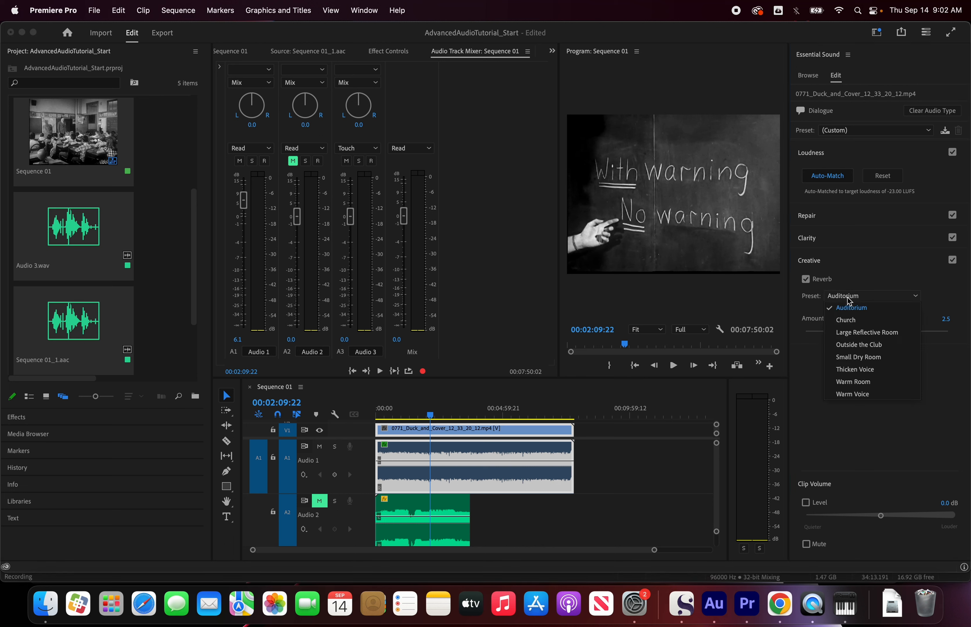
click(864, 371)
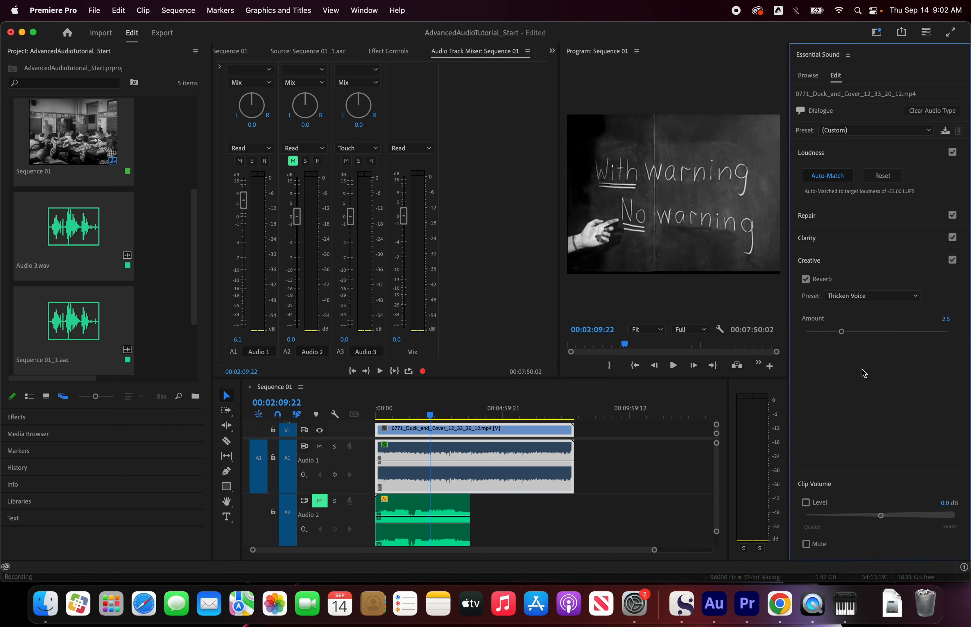
key(space)
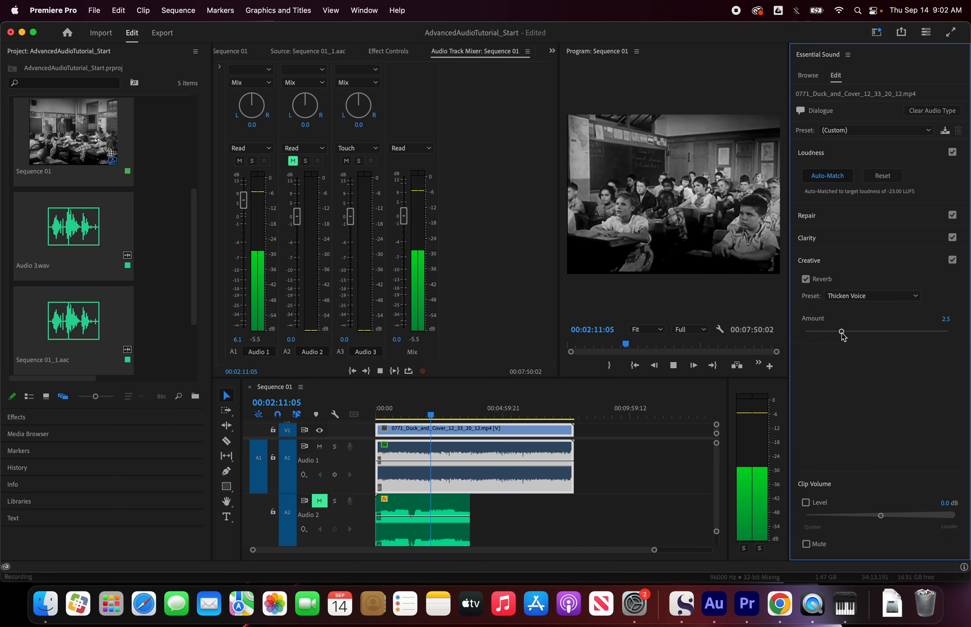
mouse_move(842, 332)
mouse_down()
mouse_move(907, 335)
mouse_move(803, 335)
mouse_move(826, 335)
mouse_up()
key(space)
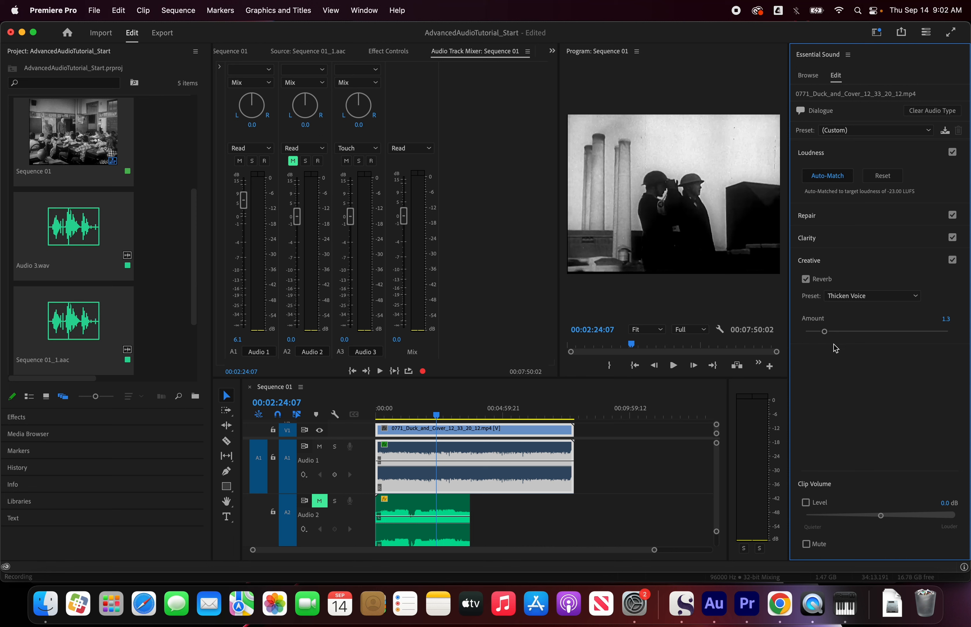
Step: Select the Space Core V3.wav music clip, mute the Audio 1 track and unmute Audio 2
click(418, 508)
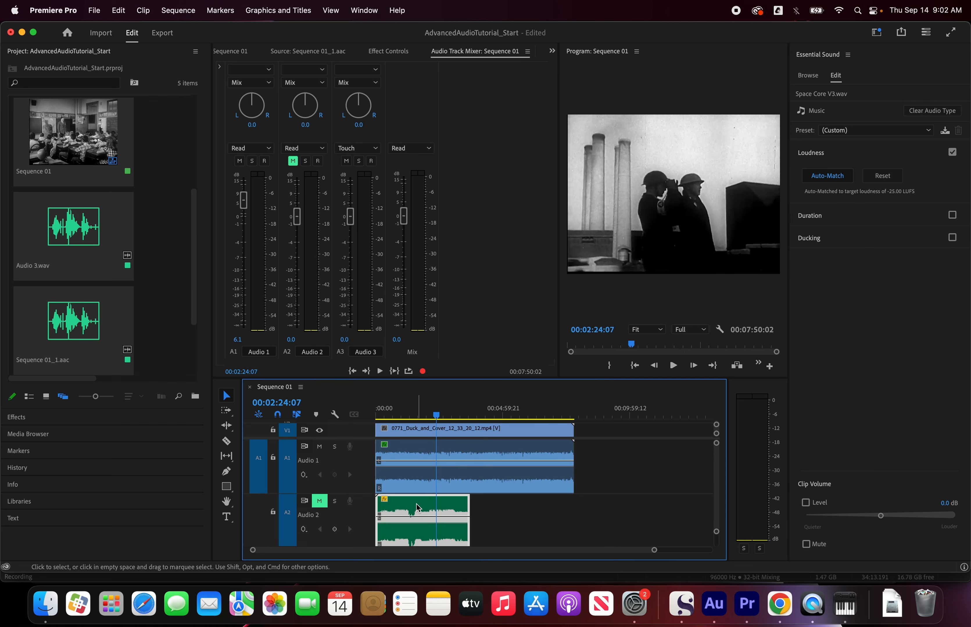
click(320, 447)
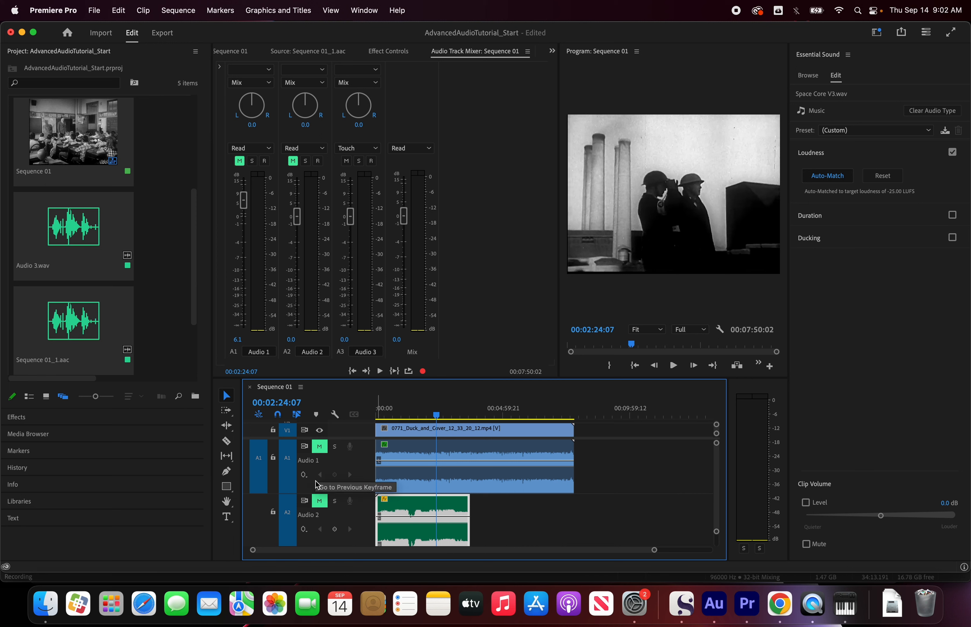
click(320, 502)
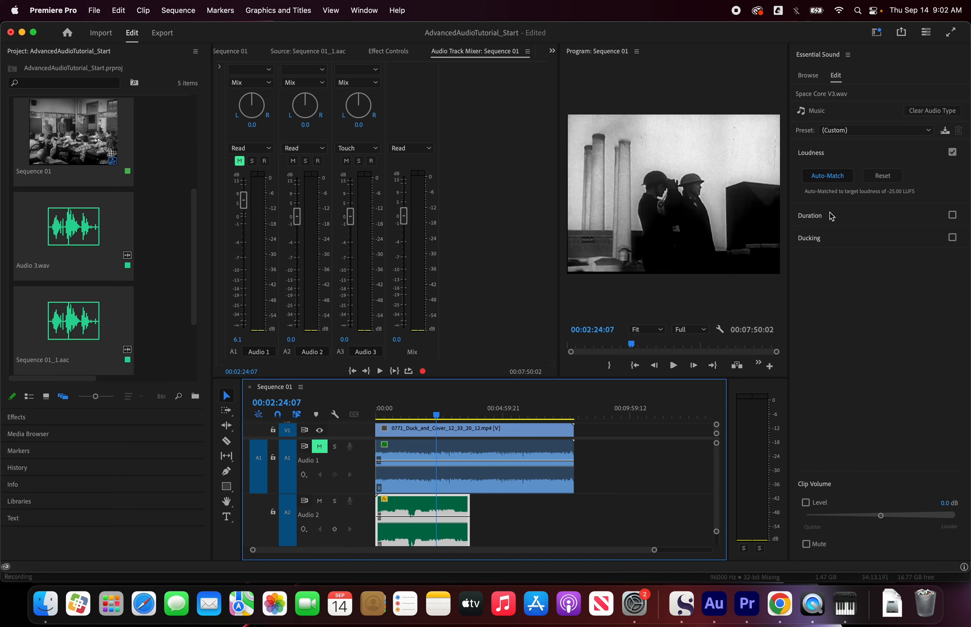
Step: Enable the Duration adjustment for the music clip and start playing the music
click(843, 217)
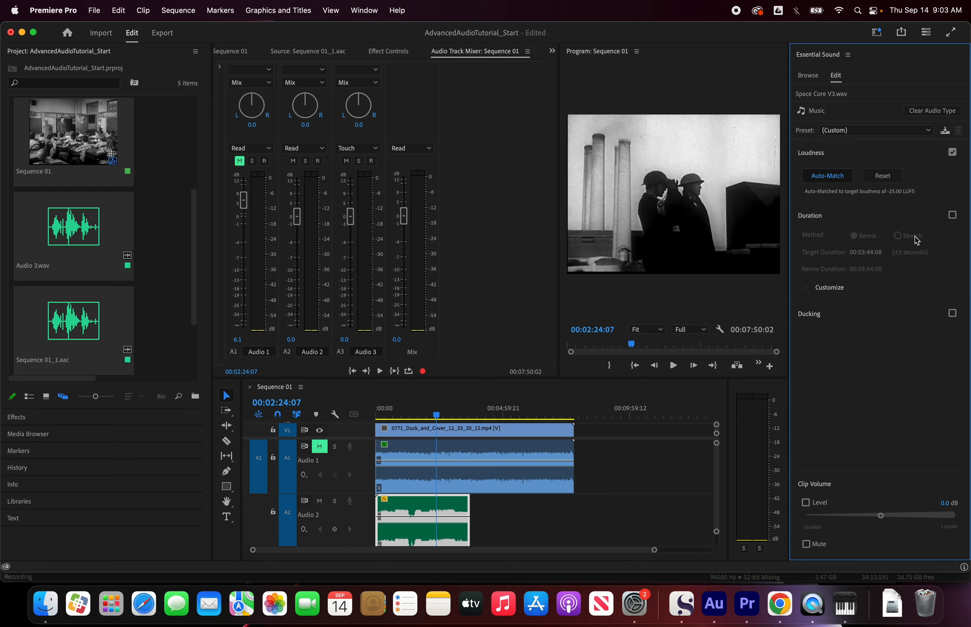
click(952, 216)
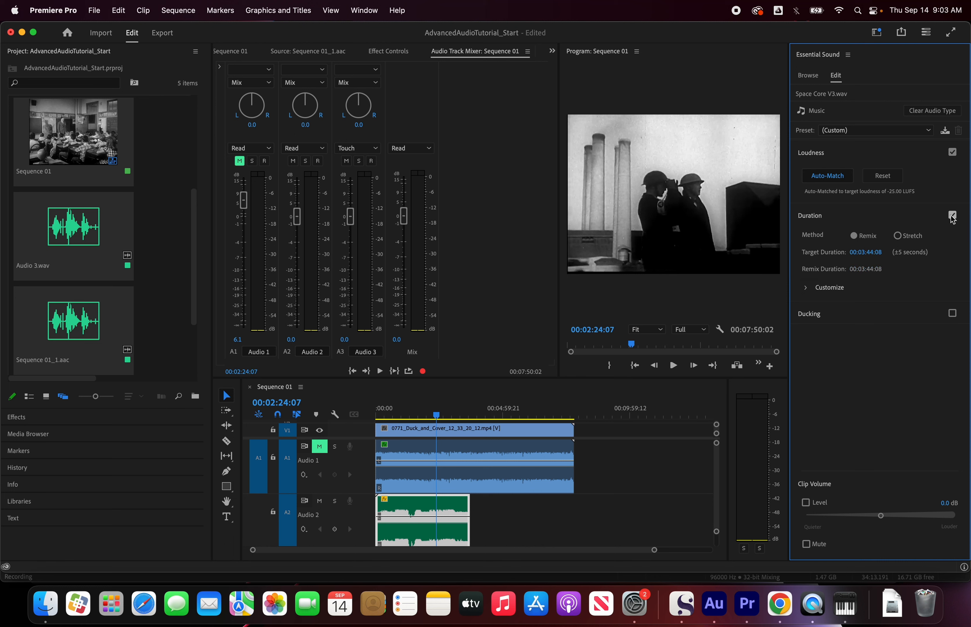
key(space)
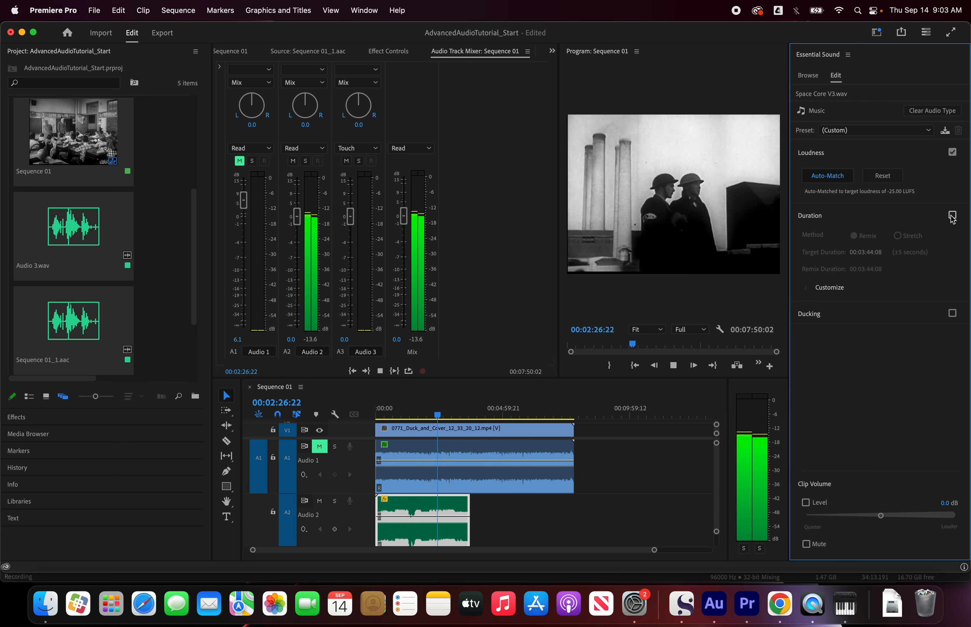
Step: Try the Stretch duration method on the music clip, return to Remix and expand its customization options
click(898, 239)
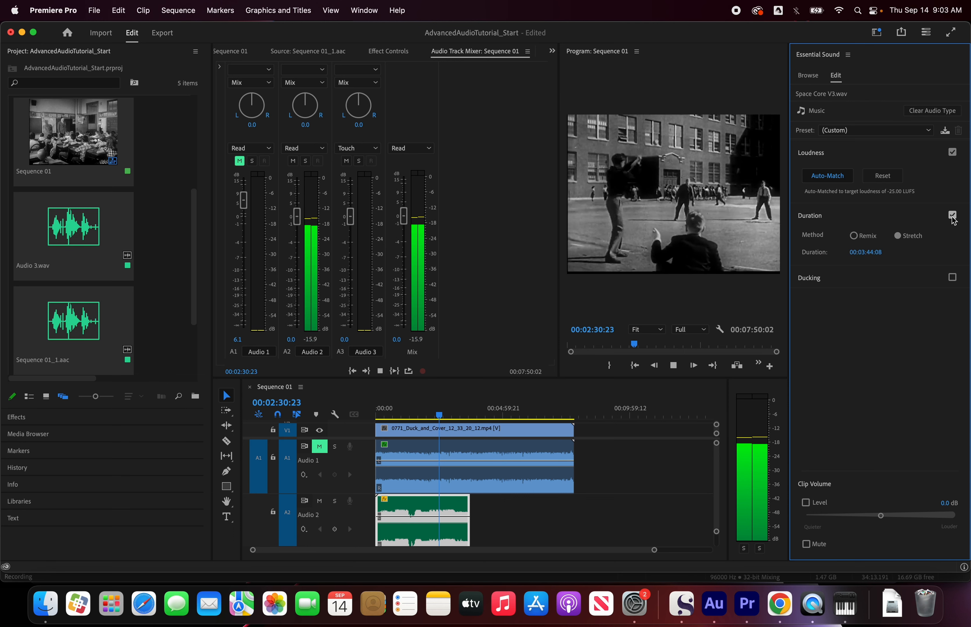
key(space)
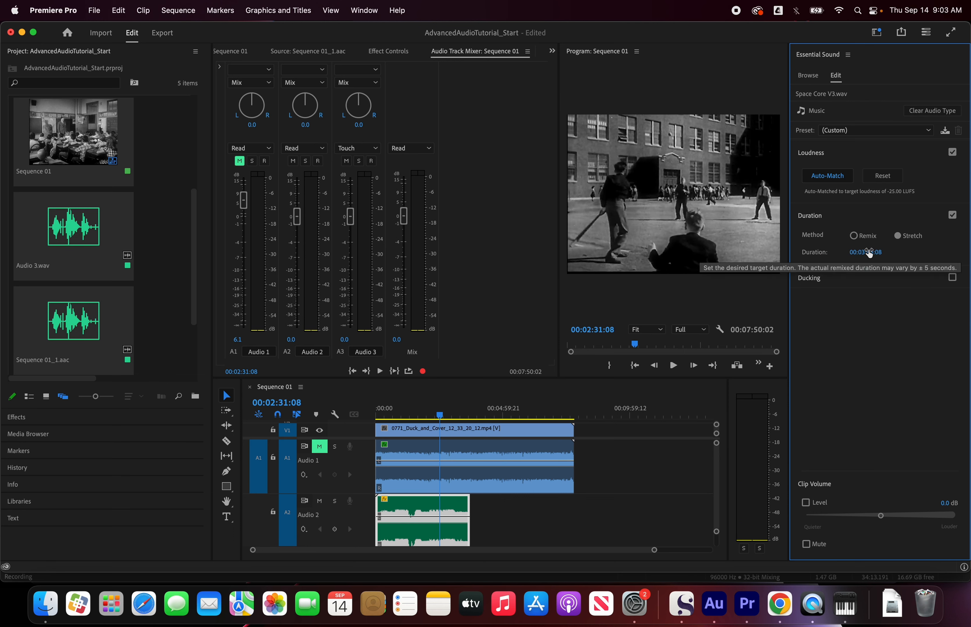
click(854, 236)
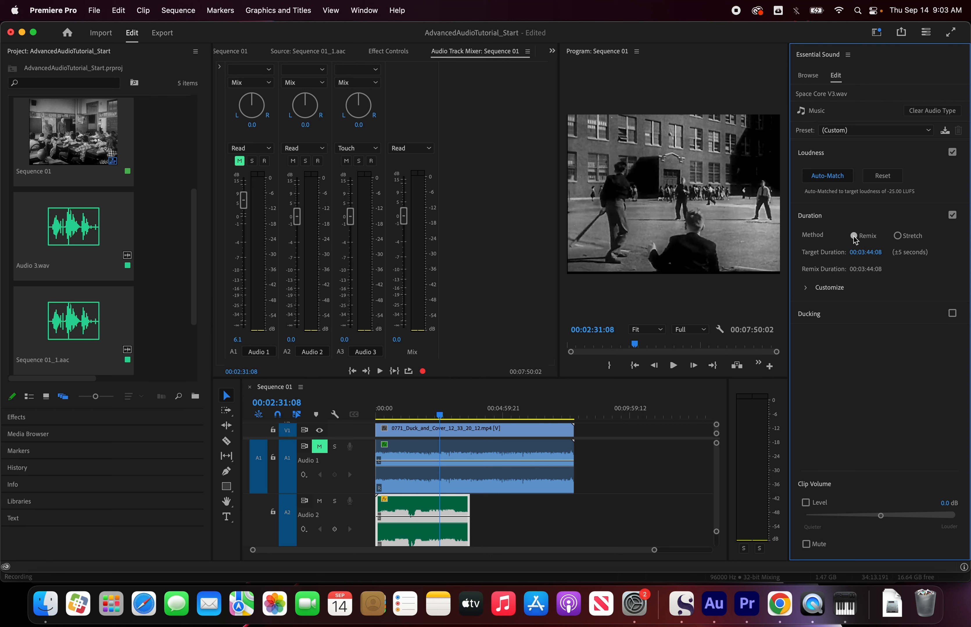
click(805, 288)
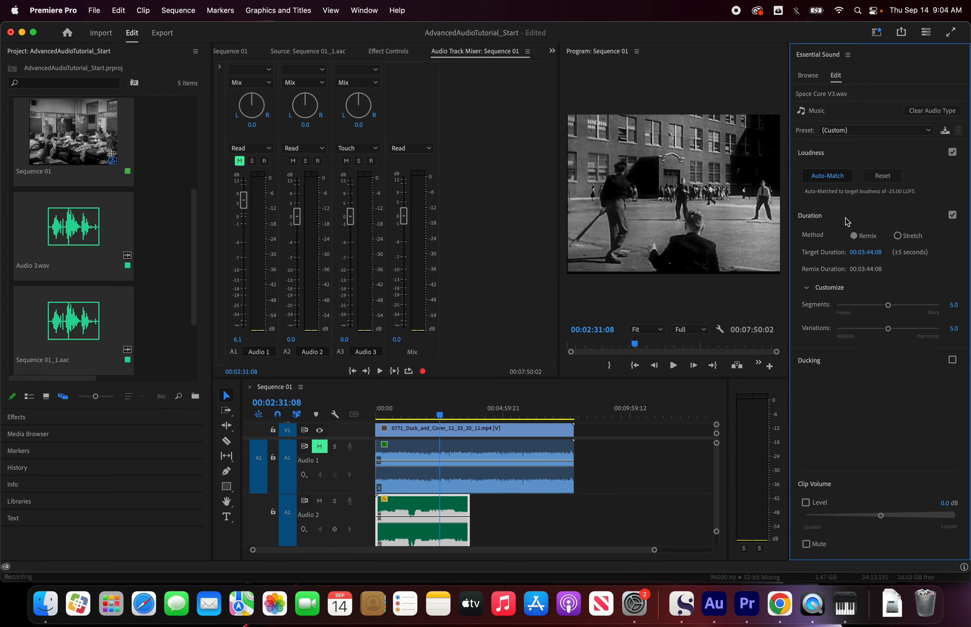
Step: Enable Ducking against dialogue on the music clip with 8.6 sensitivity and a 297 ms fade duration, then generate the keyframes
click(952, 361)
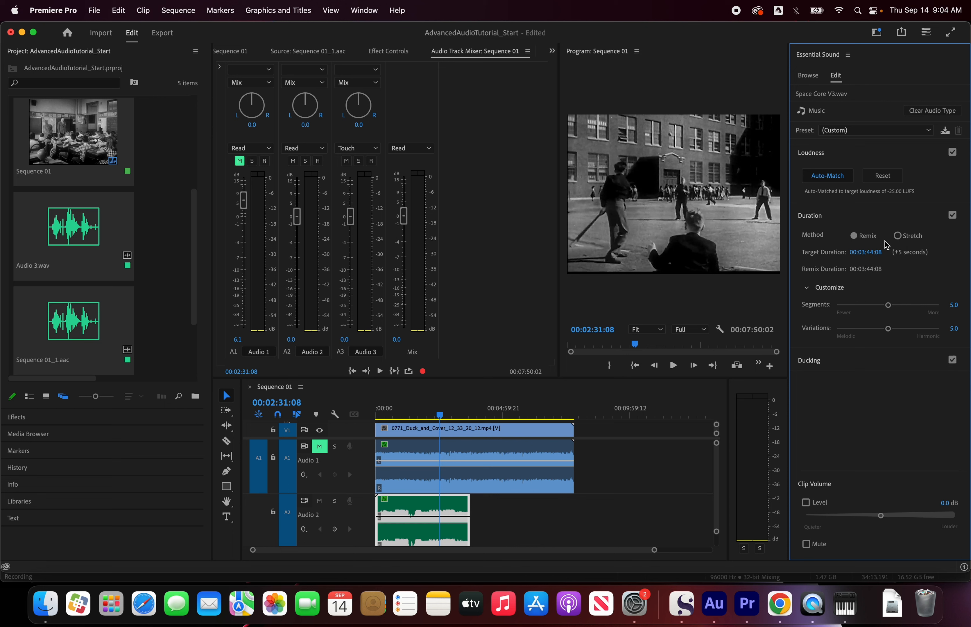
click(862, 216)
click(839, 237)
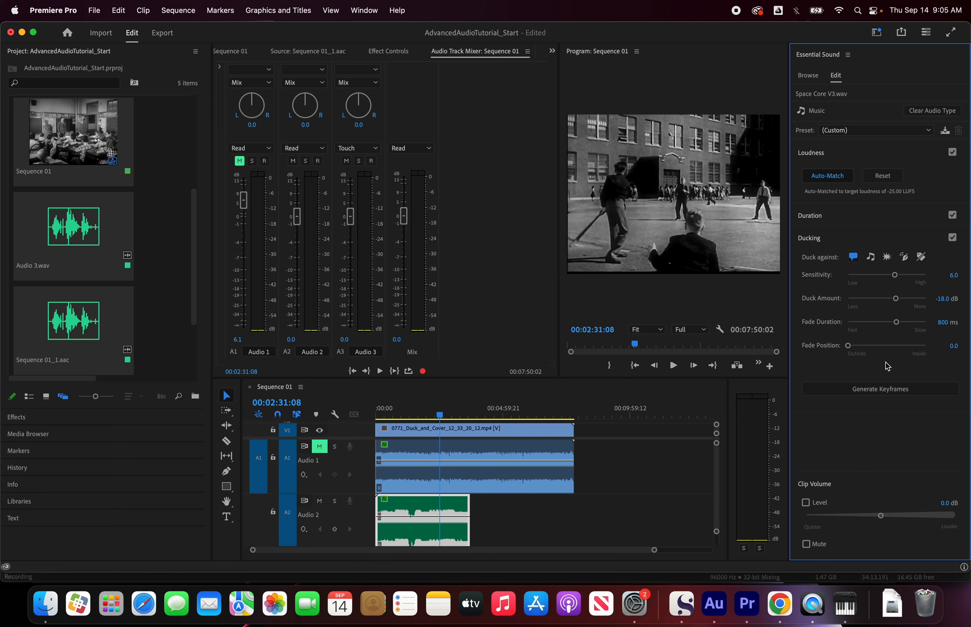
click(876, 322)
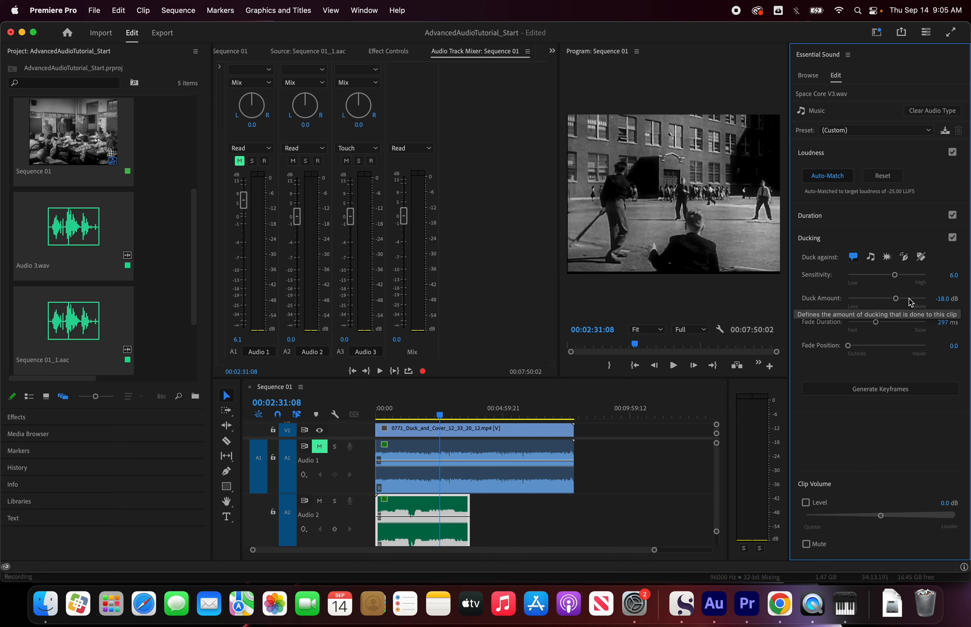
click(915, 275)
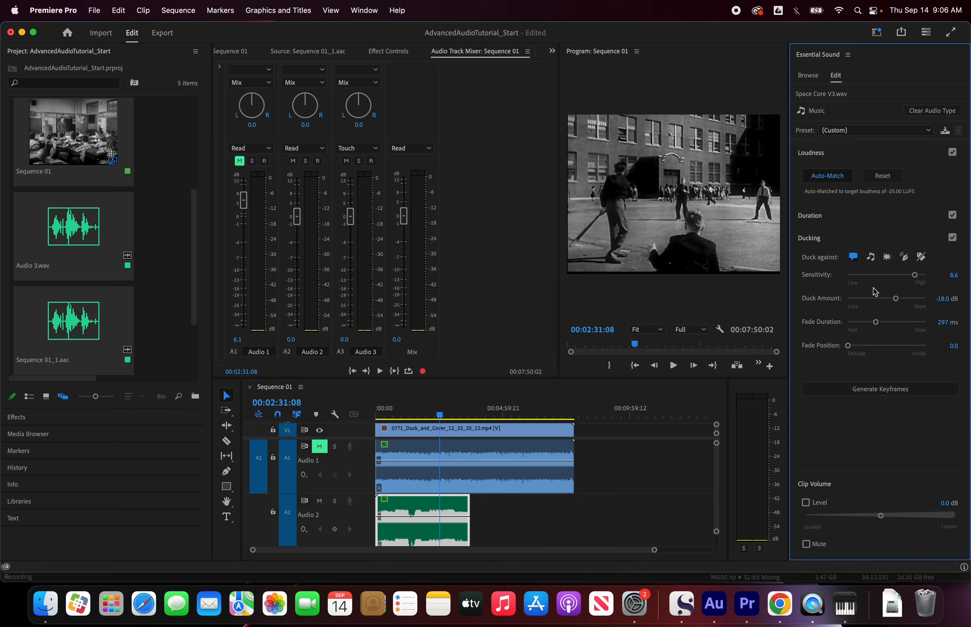
click(890, 392)
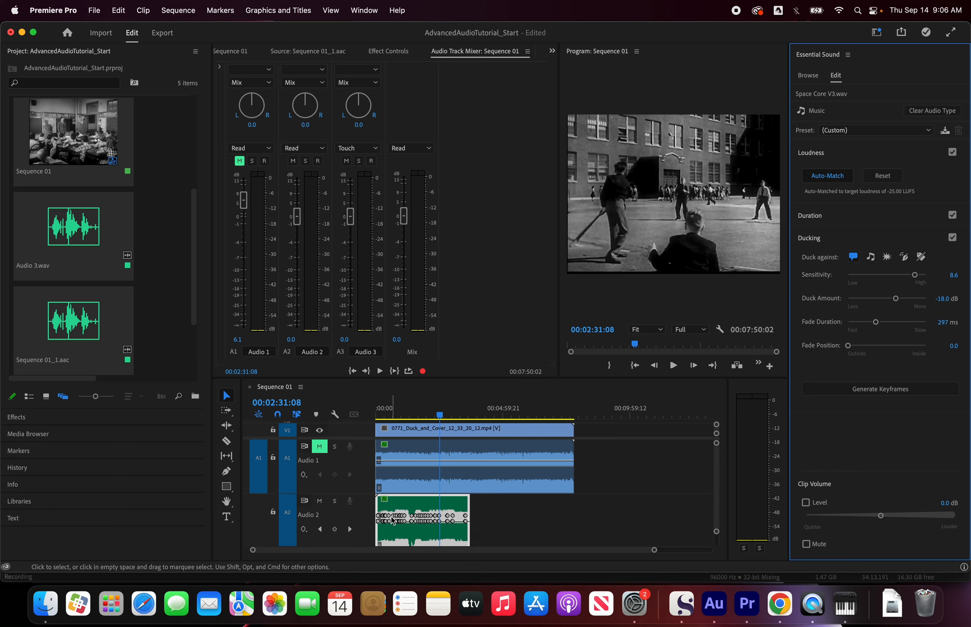
Step: Examine the ducking keyframes on the music clip and listen to the ducked music from 00:00:59:21
scroll(398, 520, up, 10)
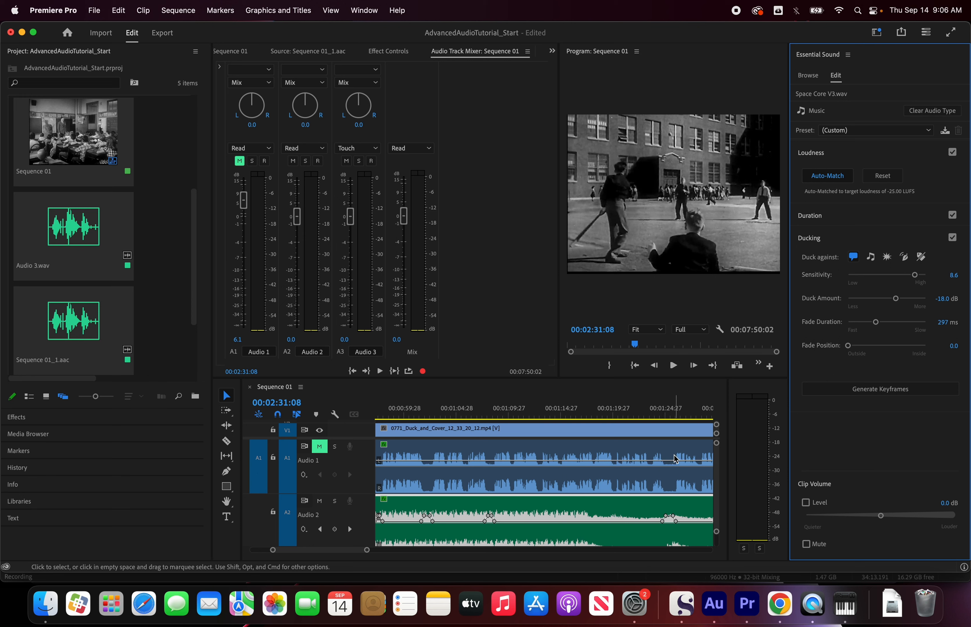
click(403, 417)
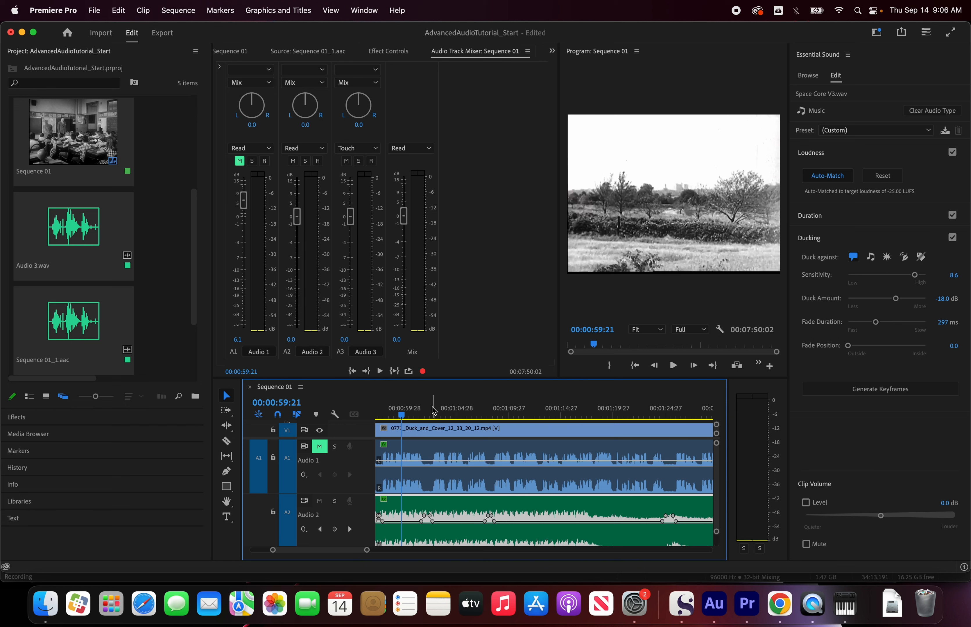
key(space)
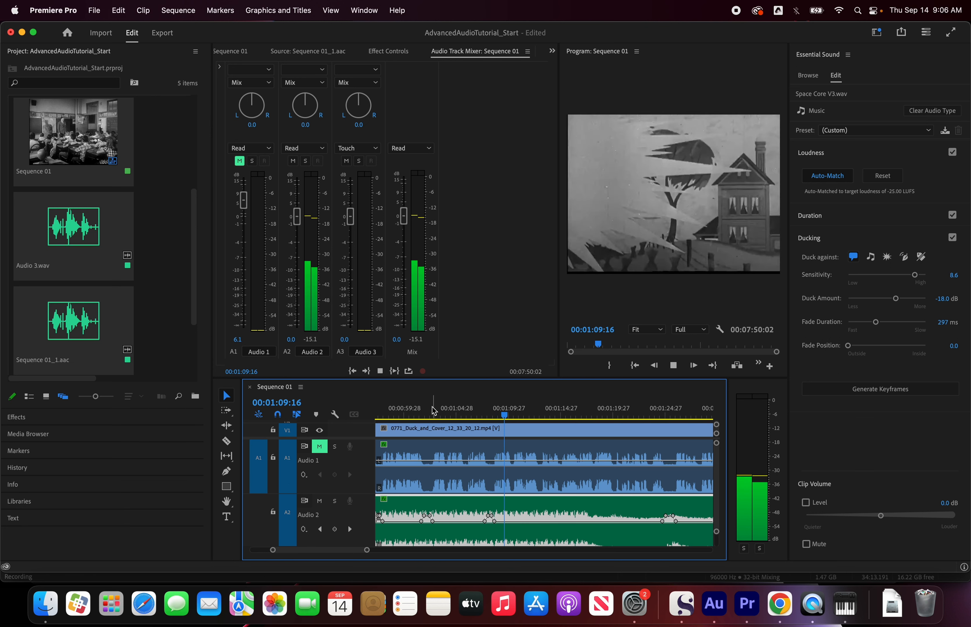
key(space)
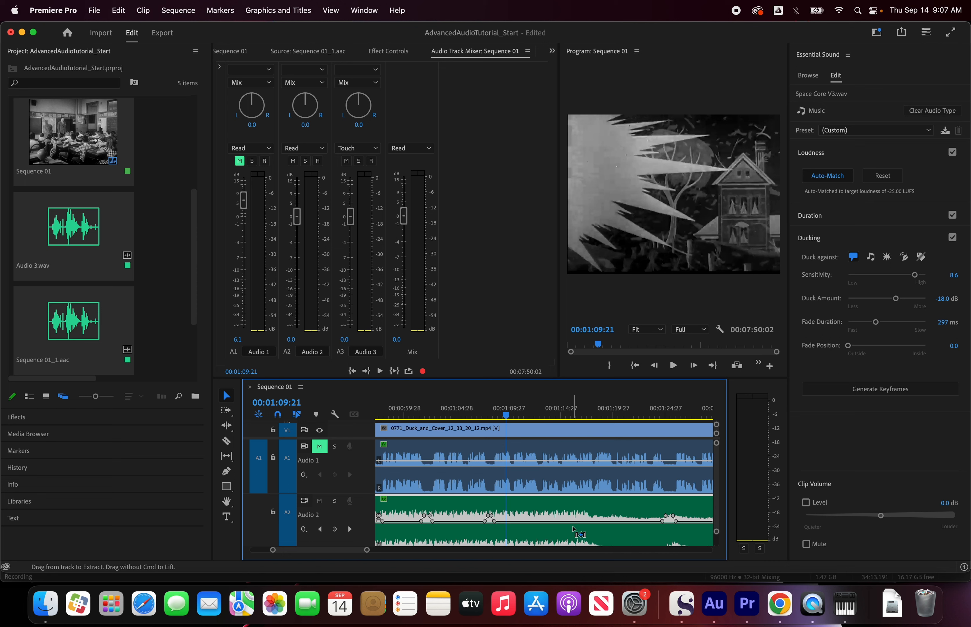
Step: Undo the ducking keyframes, turn off Ducking and Duration for the music clip, and collapse the Loudness and Ducking settings
key(super+z)
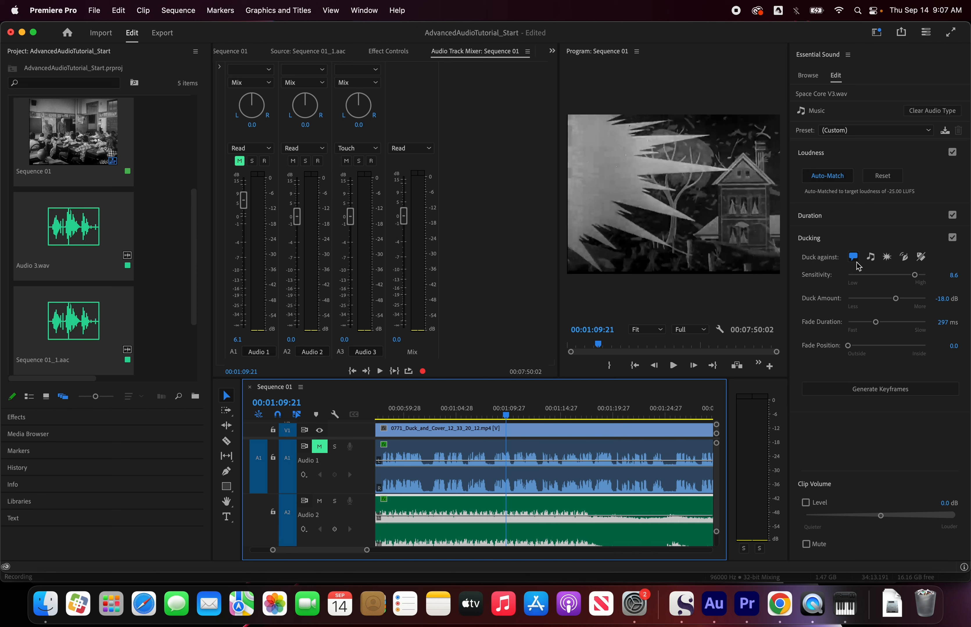
click(952, 238)
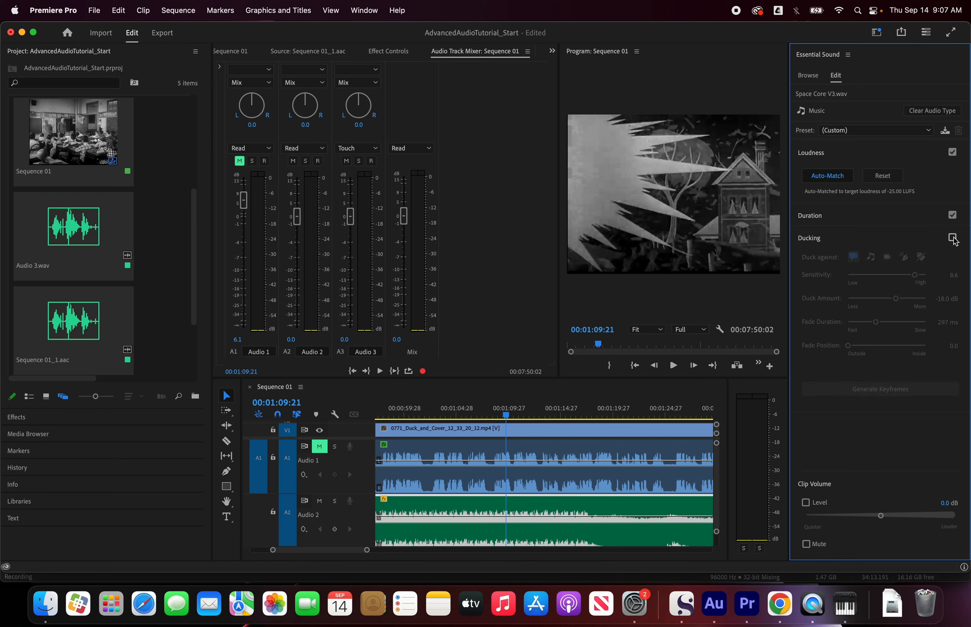
click(952, 216)
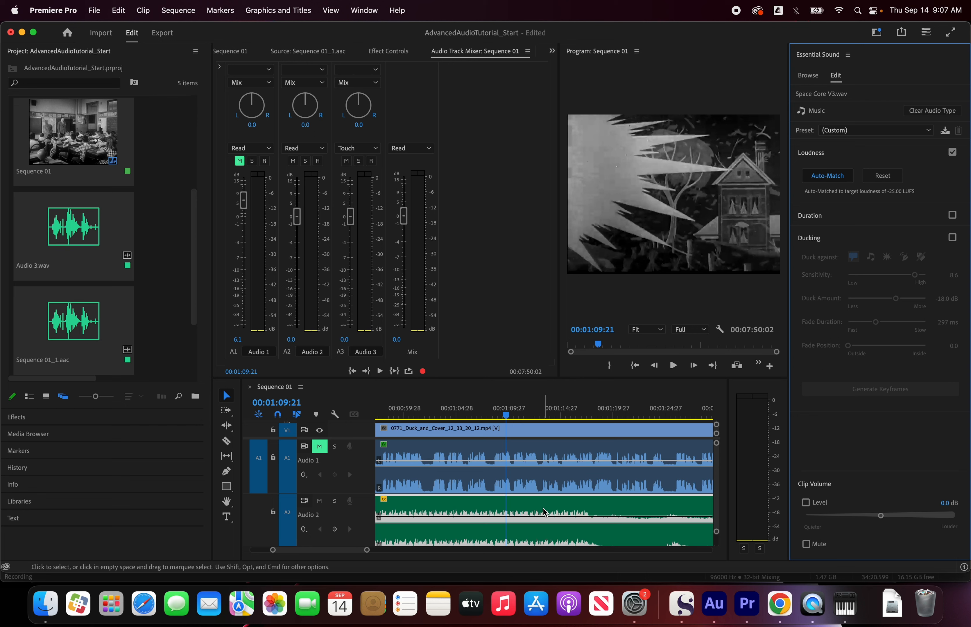
click(859, 157)
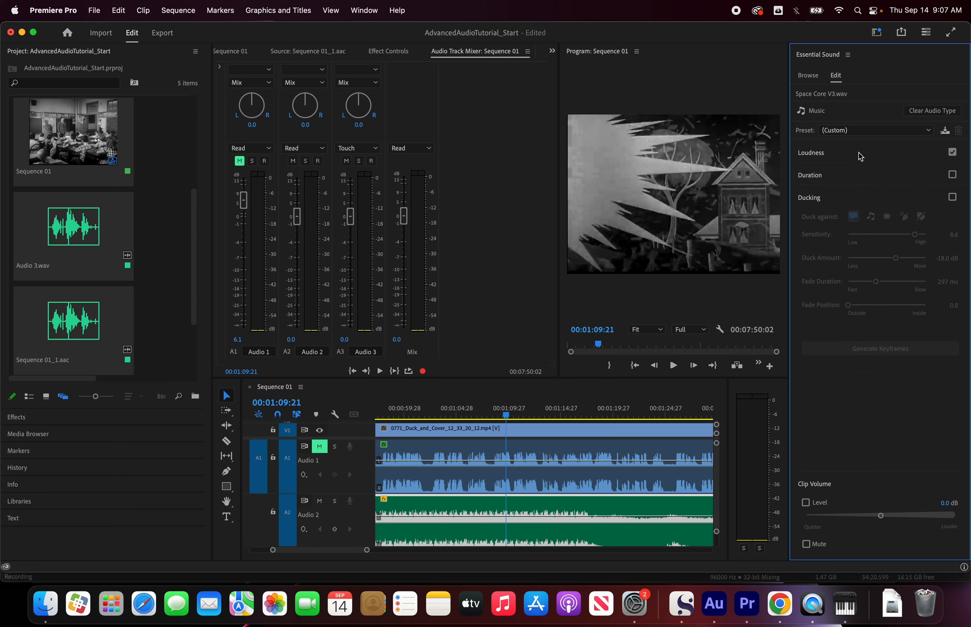
click(850, 199)
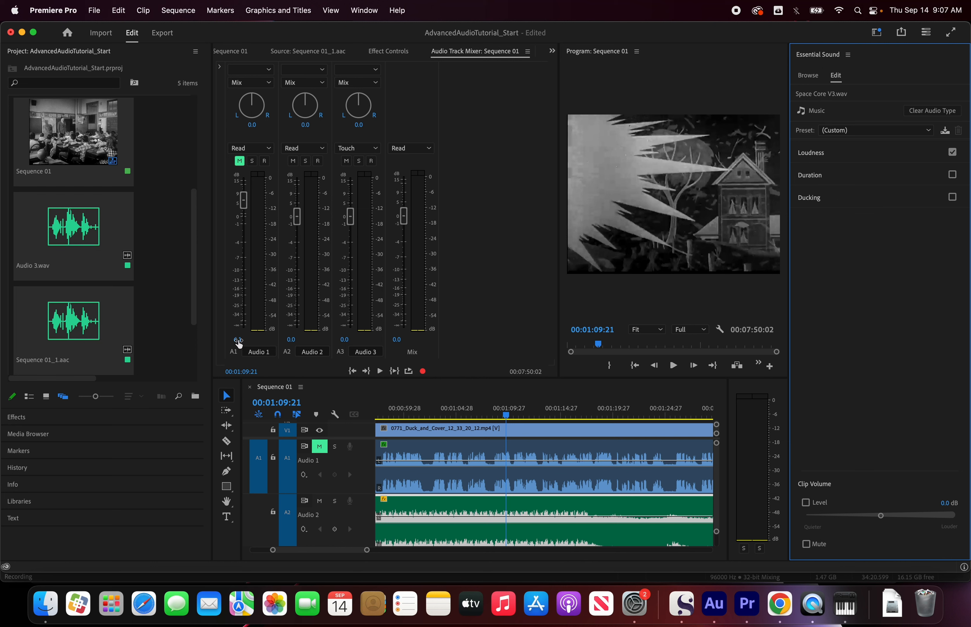
Step: Set the Audio 1 track's volume to 0 dB in the track mixer
click(238, 340)
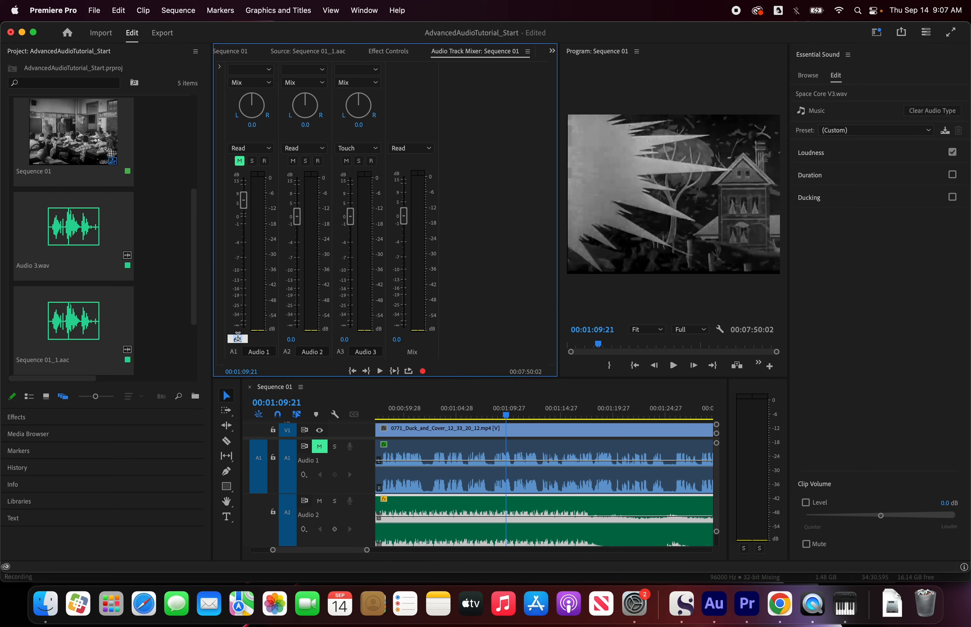
text(0)
click(345, 402)
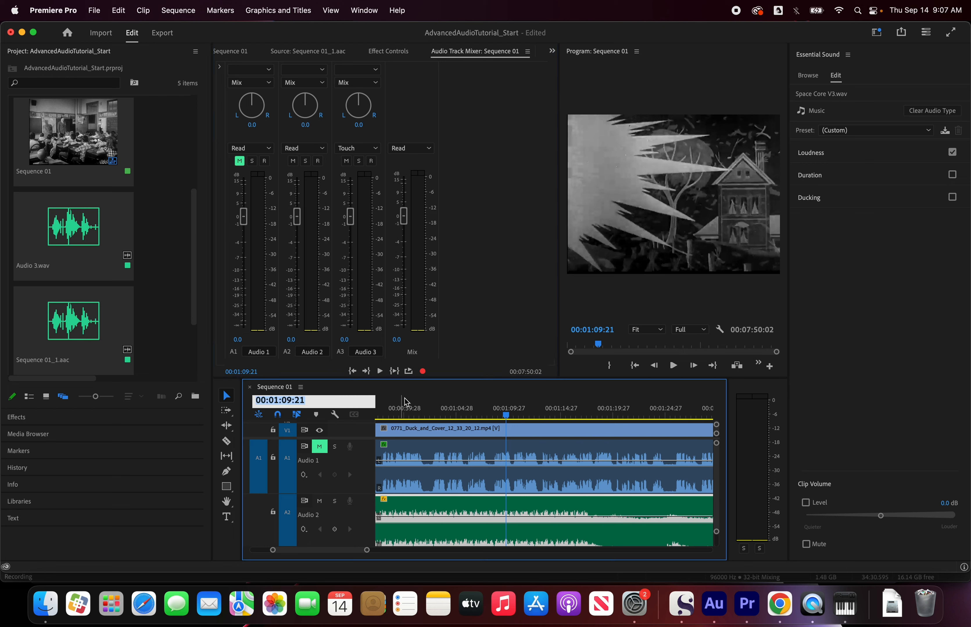
click(410, 403)
Step: Play the music alone from 00:00:59:22, then unmute the Audio 1 track and replay both tracks together from about there
click(404, 416)
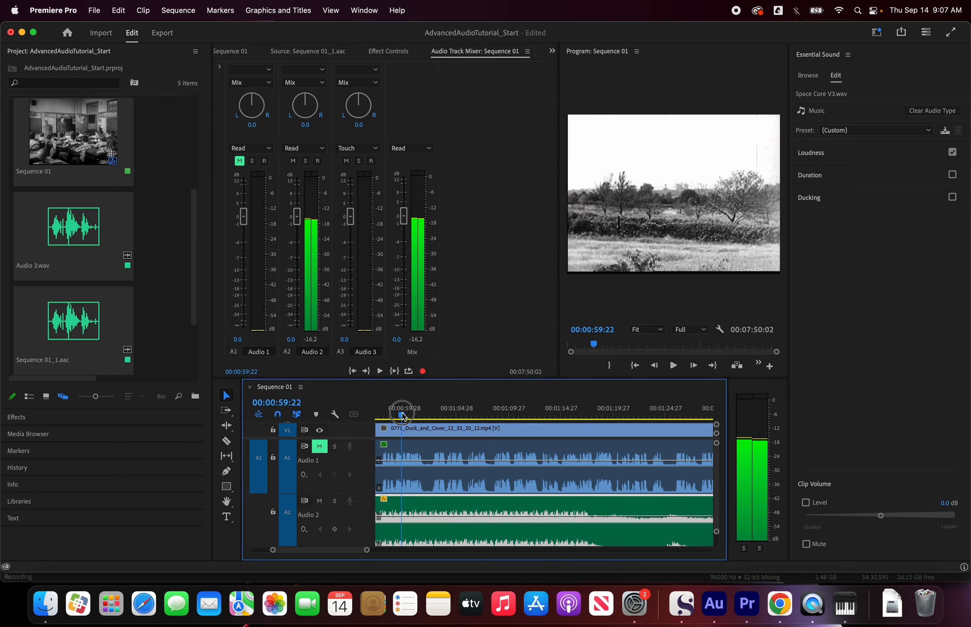
key(space)
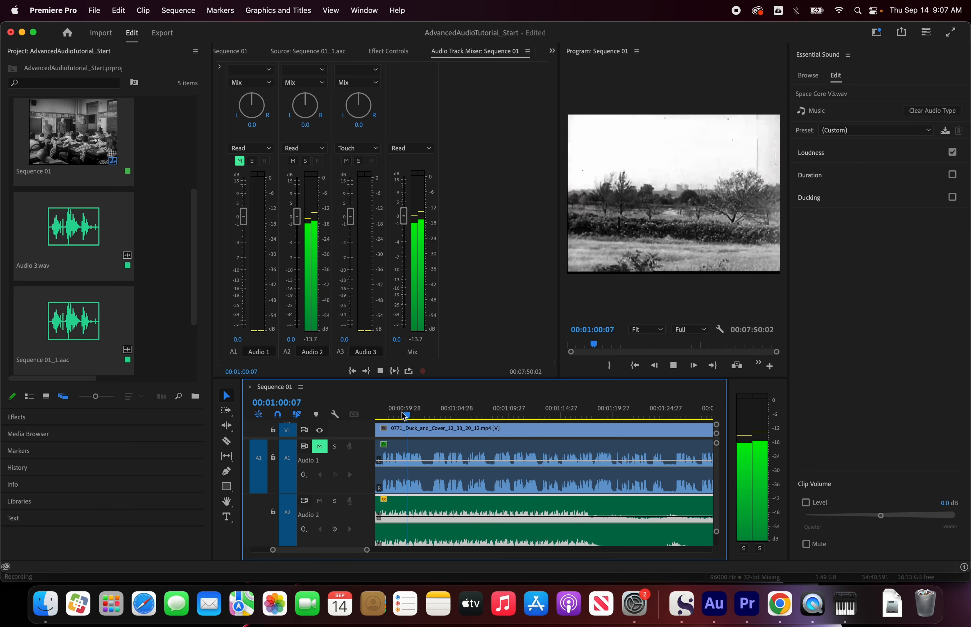
key(space)
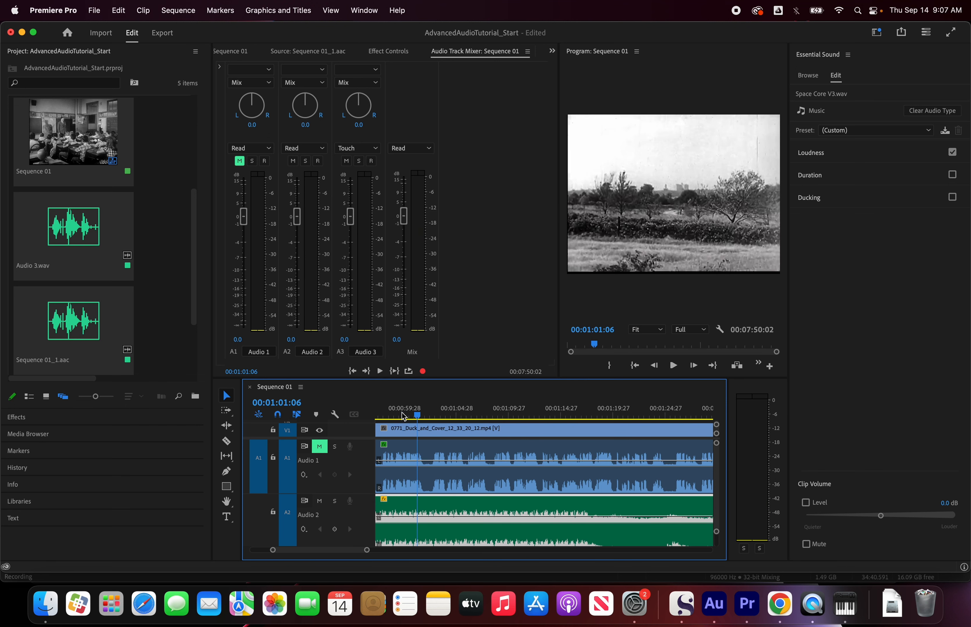
click(320, 446)
drag(416, 416, 402, 419)
key(space)
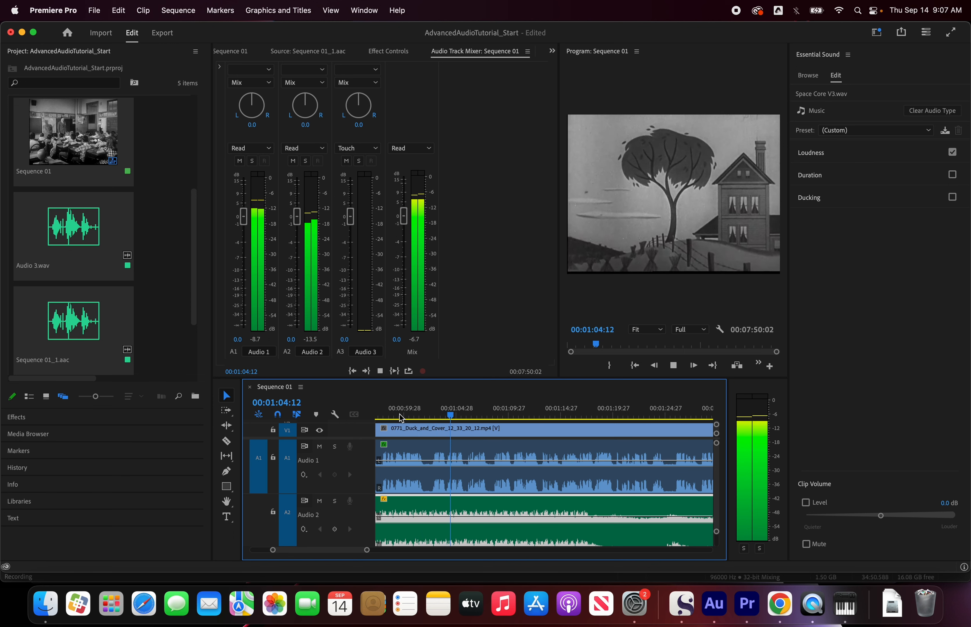
key(space)
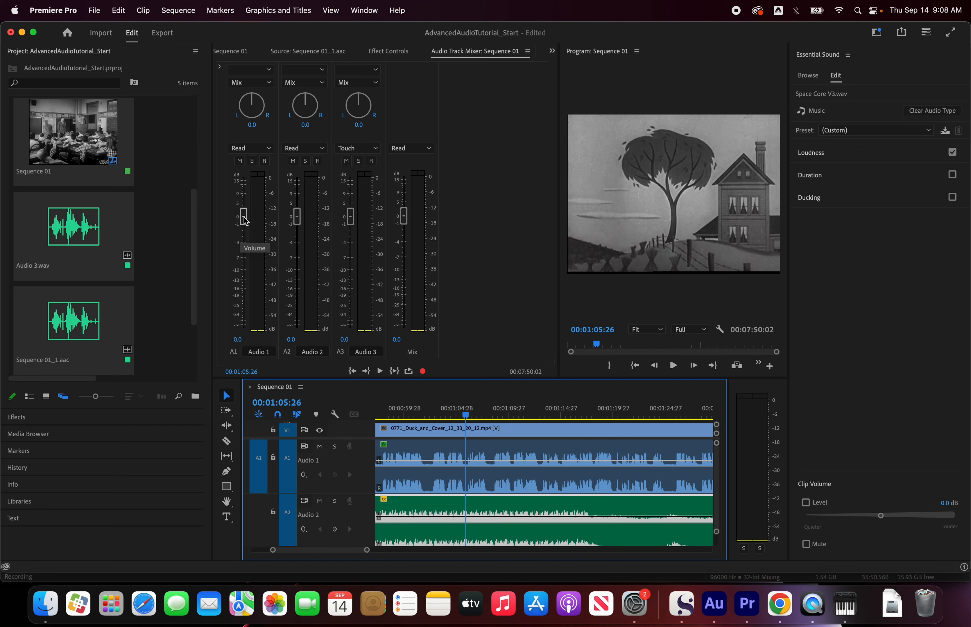
Step: Lower the Audio 1 track's volume to -4.0 dB while both tracks play, and stop playback
key(space)
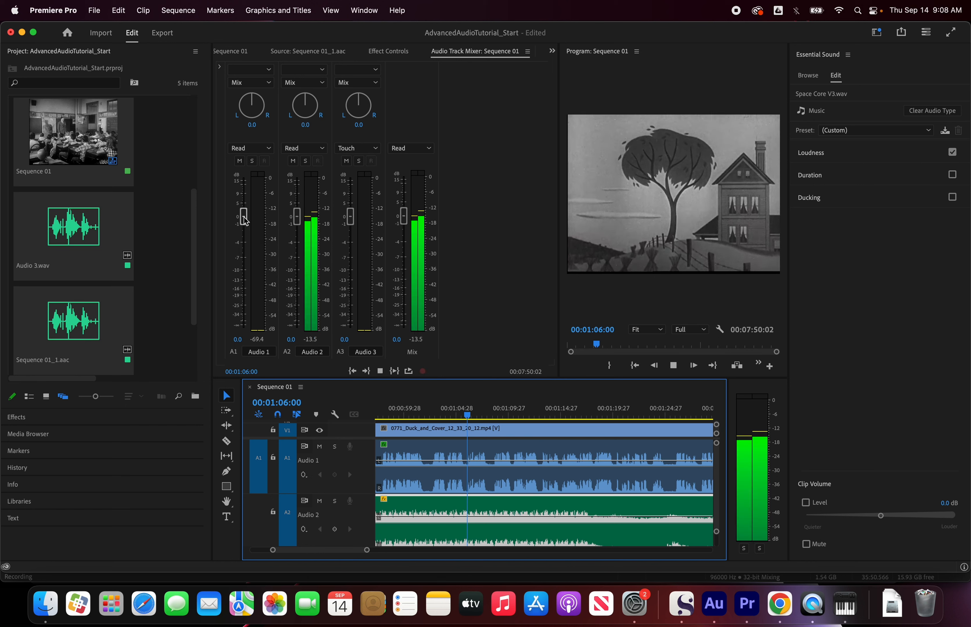
click(244, 218)
drag(245, 222, 246, 246)
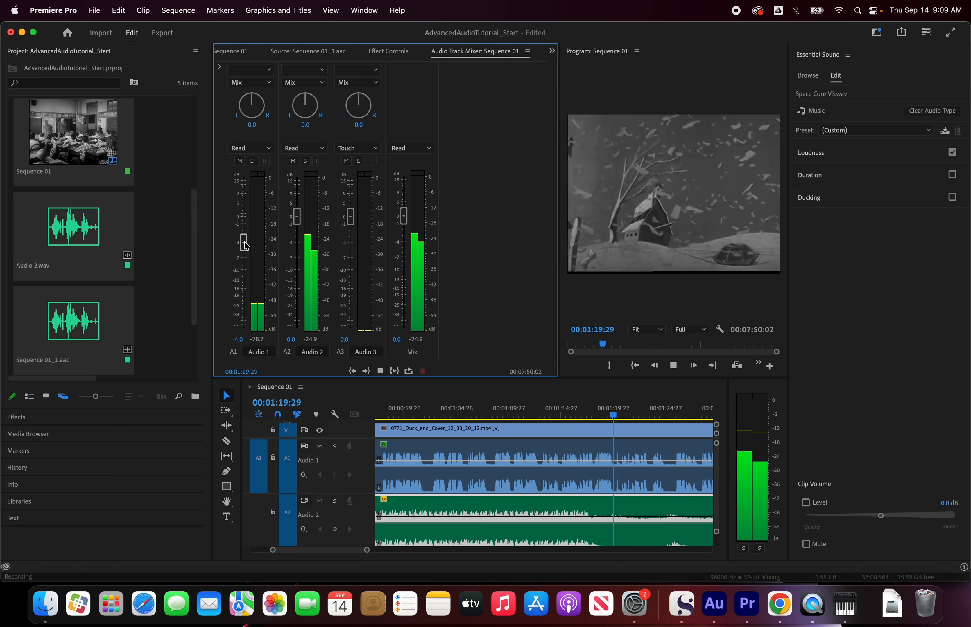
key(space)
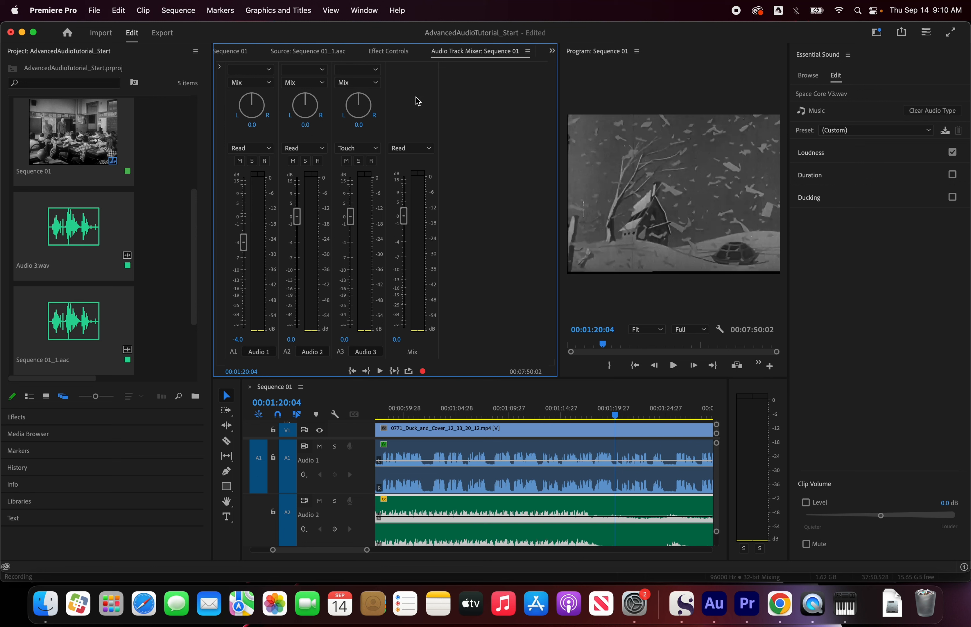
Step: Add a Hard Limiter to the Mix track's first effect slot and open its editor over the program preview
click(221, 70)
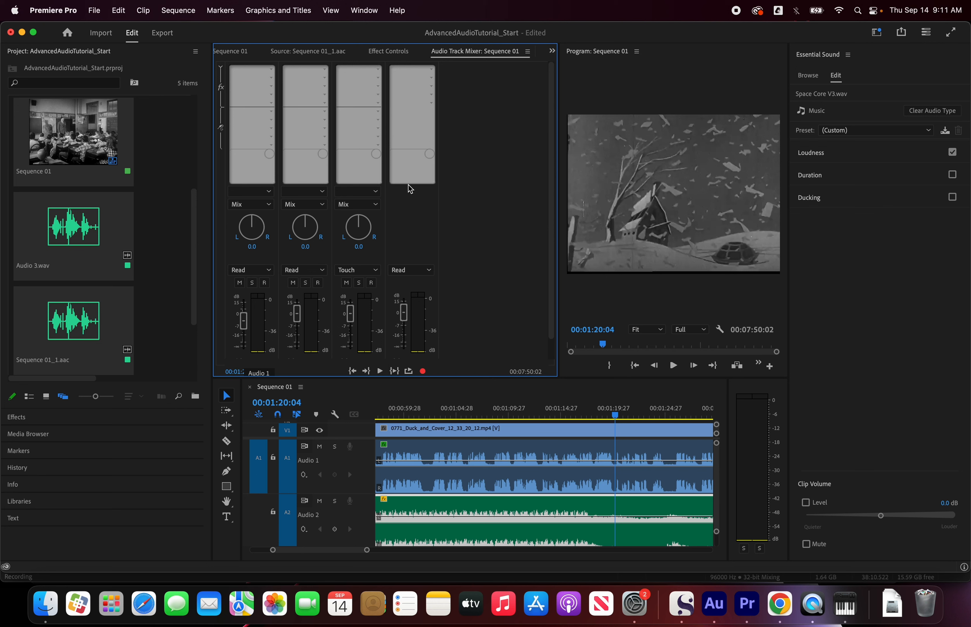
click(432, 70)
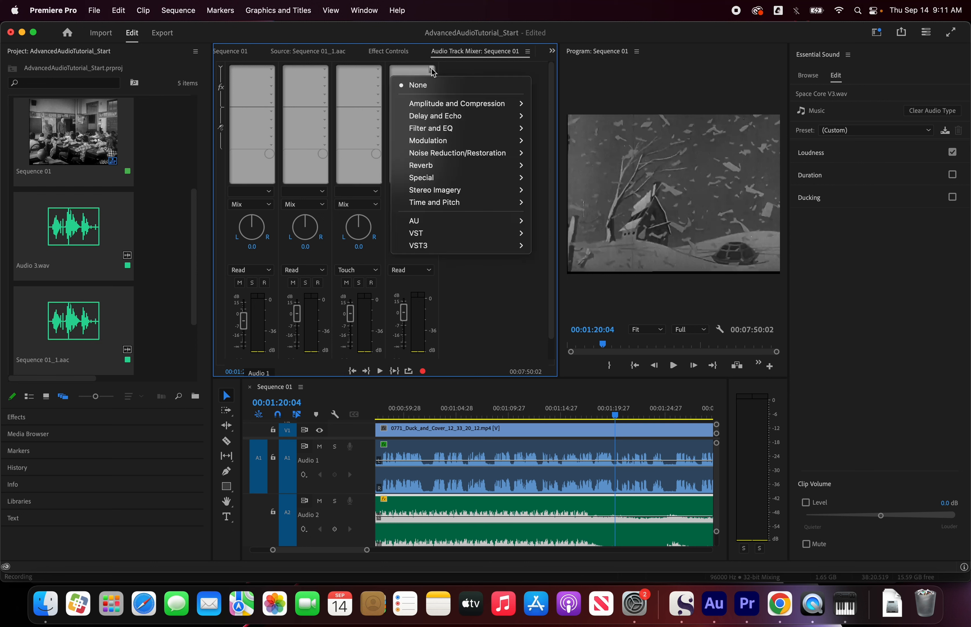
mouse_move(446, 107)
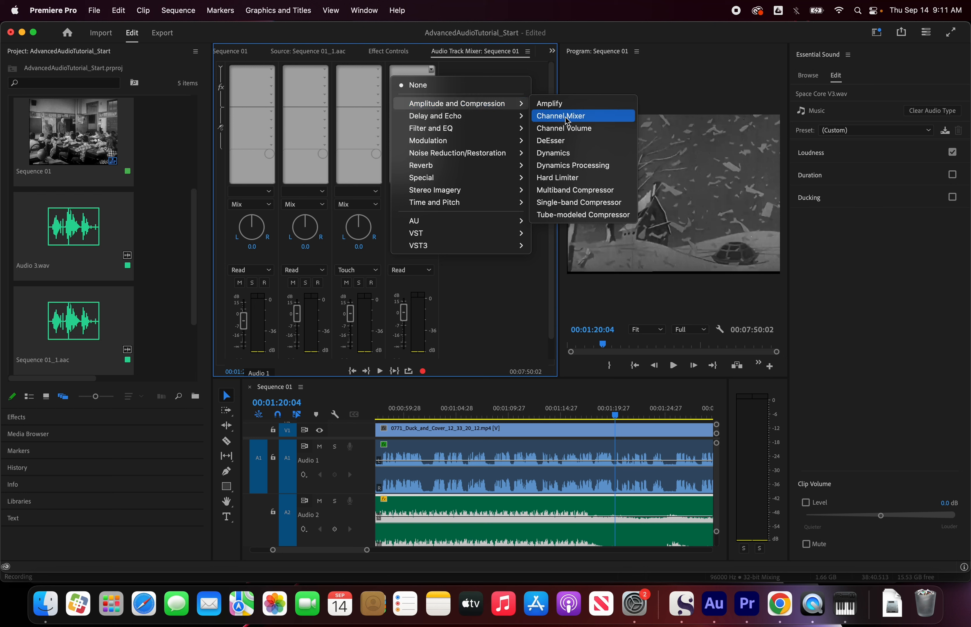
click(586, 179)
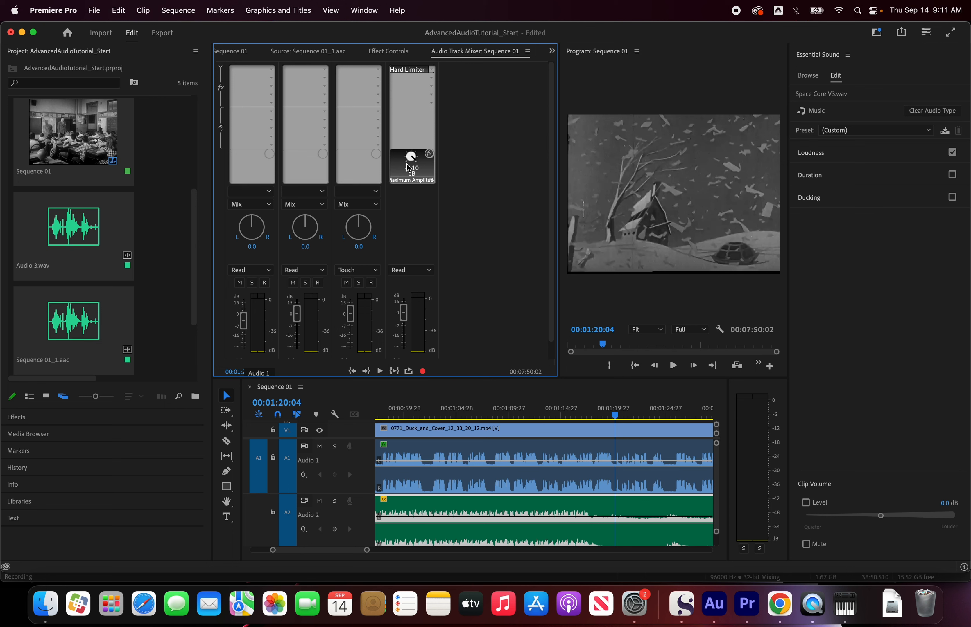
double_click(411, 74)
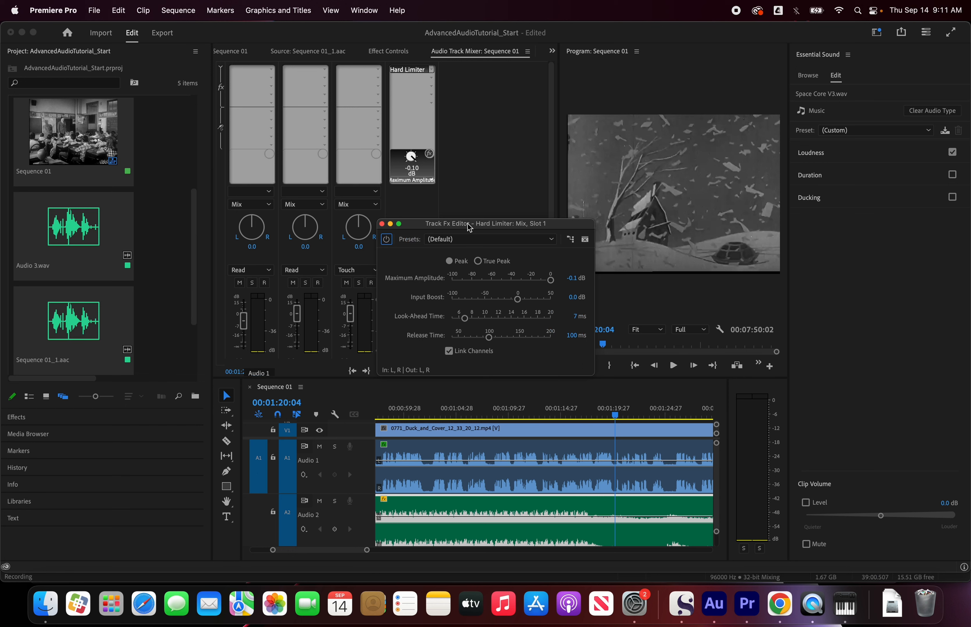
drag(470, 226, 654, 76)
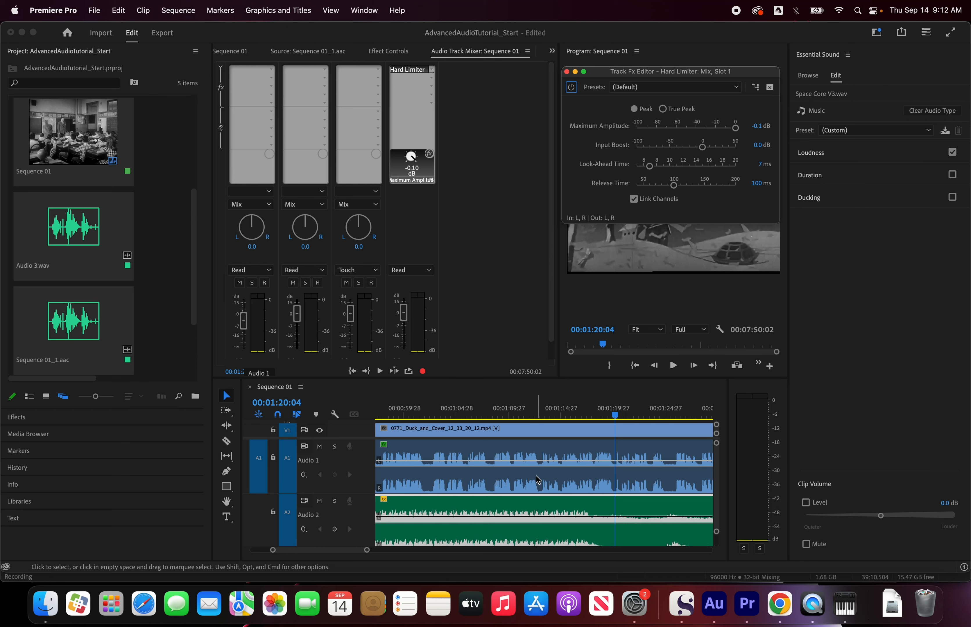
Step: Bring the whole sequence into view in the timeline and move the playhead to 00:02:40:26
click(494, 408)
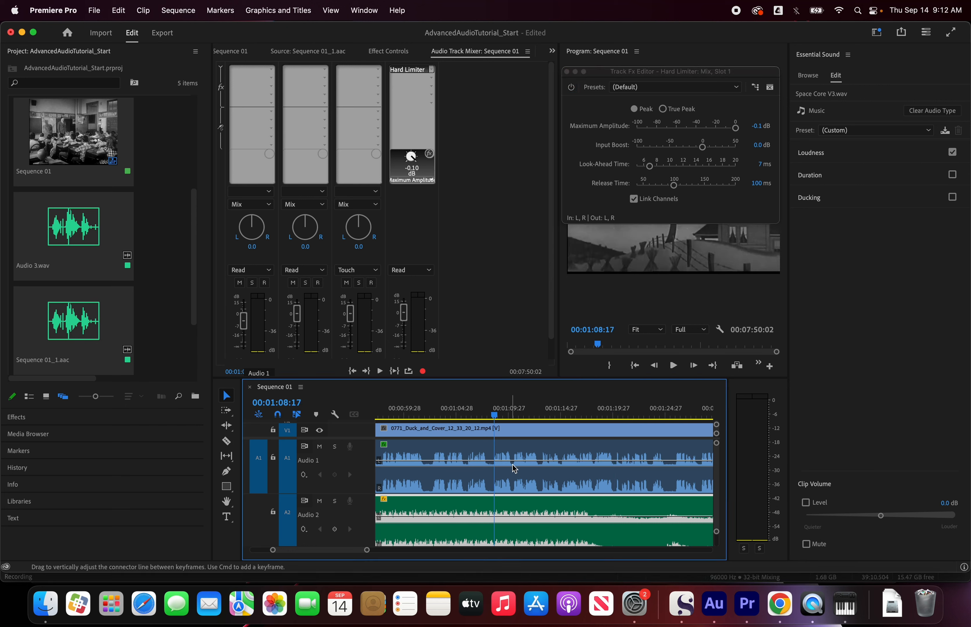
key(minus)
key(minus)
key(minus)
key(minus)
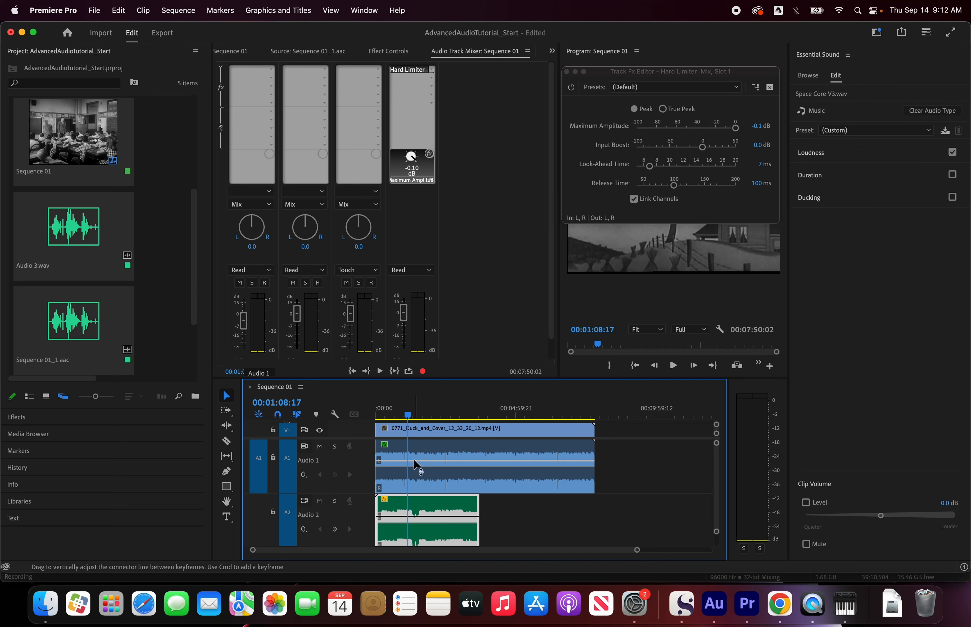
drag(408, 415, 451, 419)
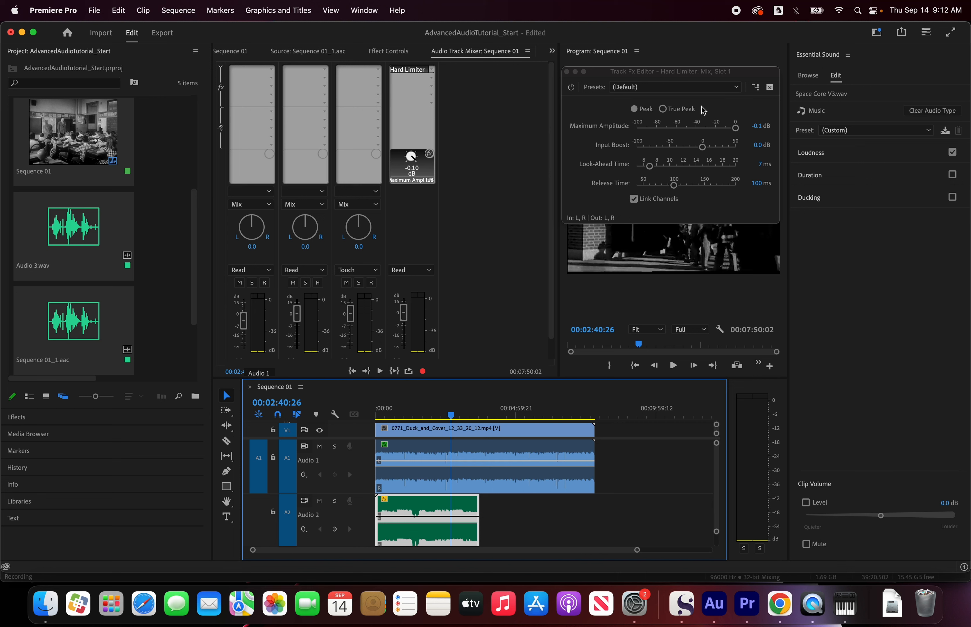
Step: Toggle the Hard Limiter's bypass off and on again, and look through its presets while keeping the default
click(705, 72)
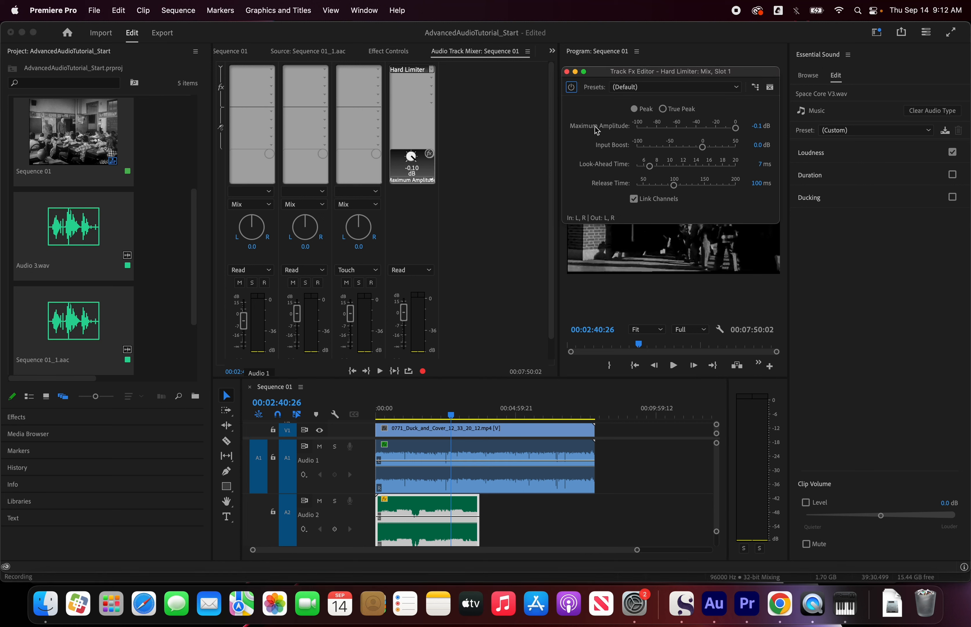
click(571, 88)
click(571, 88)
click(737, 88)
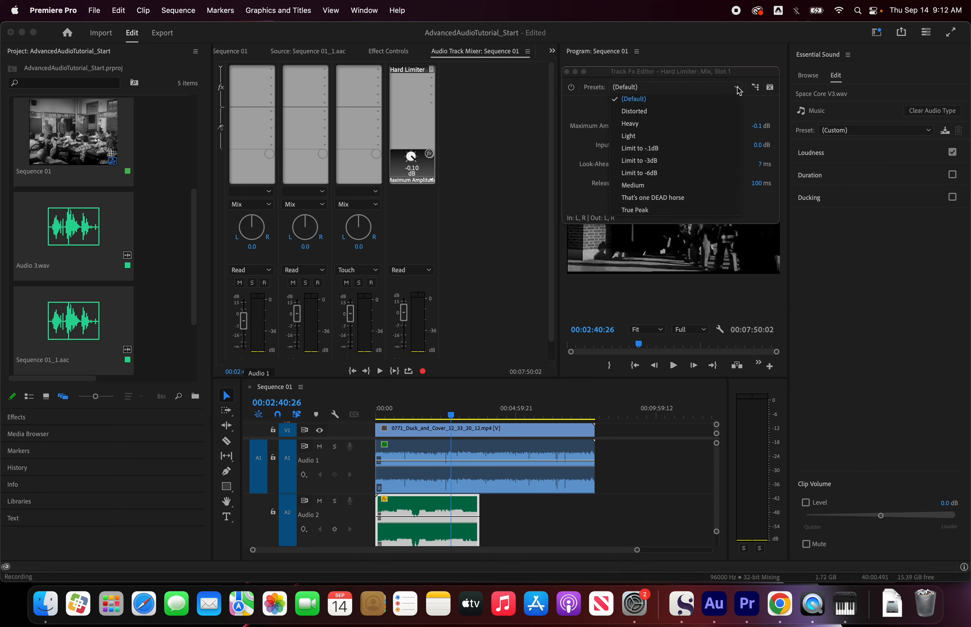
click(760, 112)
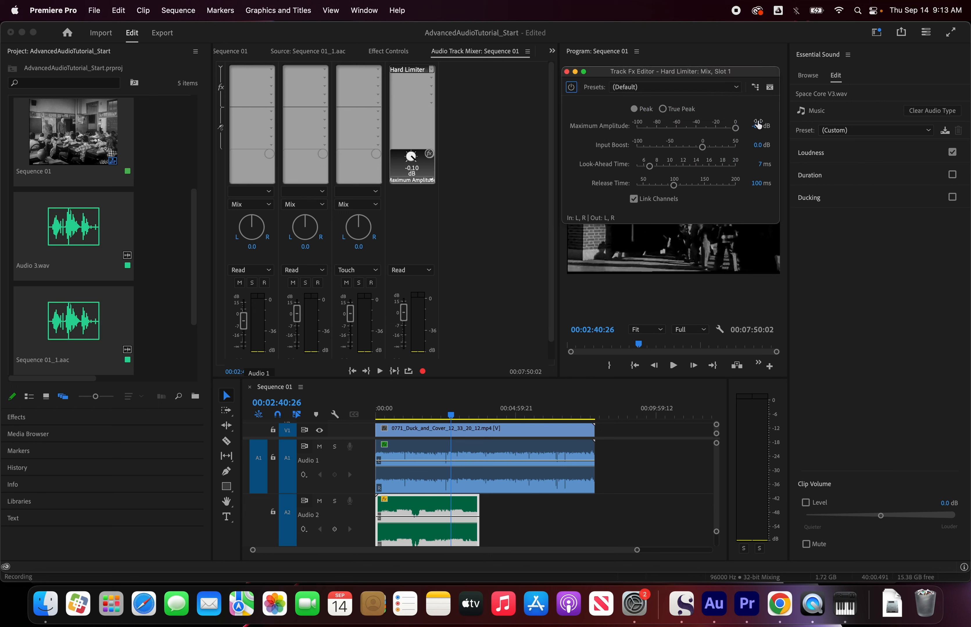
Step: Set the Hard Limiter's Maximum Amplitude to -1.0 dB on the Mix track
click(756, 127)
text(-1.)
key(Return)
Step: Play the sequence while raising the Hard Limiter's Input Boost to 9.4 dB, check the Mix level, and stop playback
key(space)
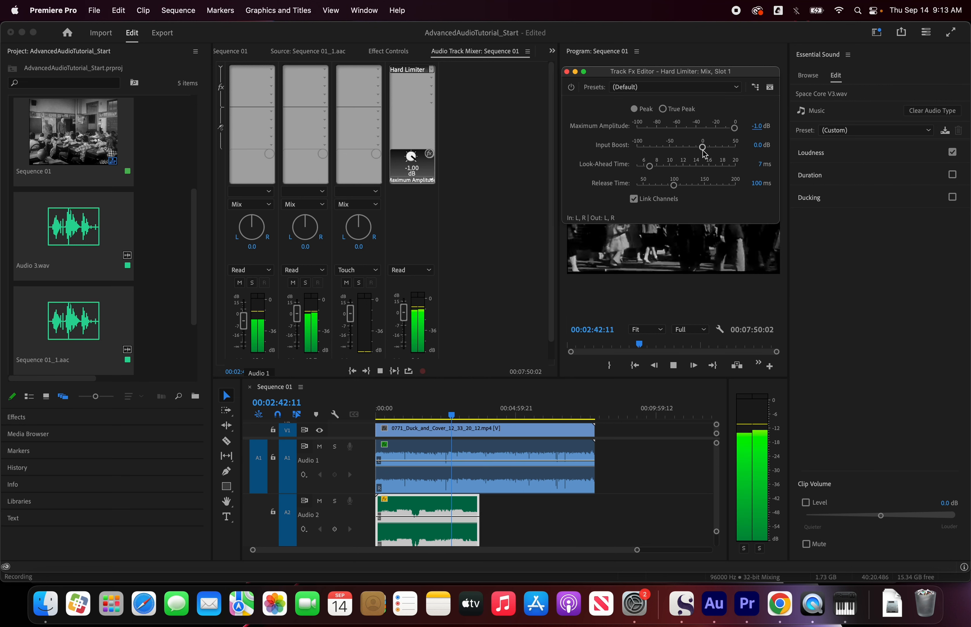
drag(701, 150, 712, 152)
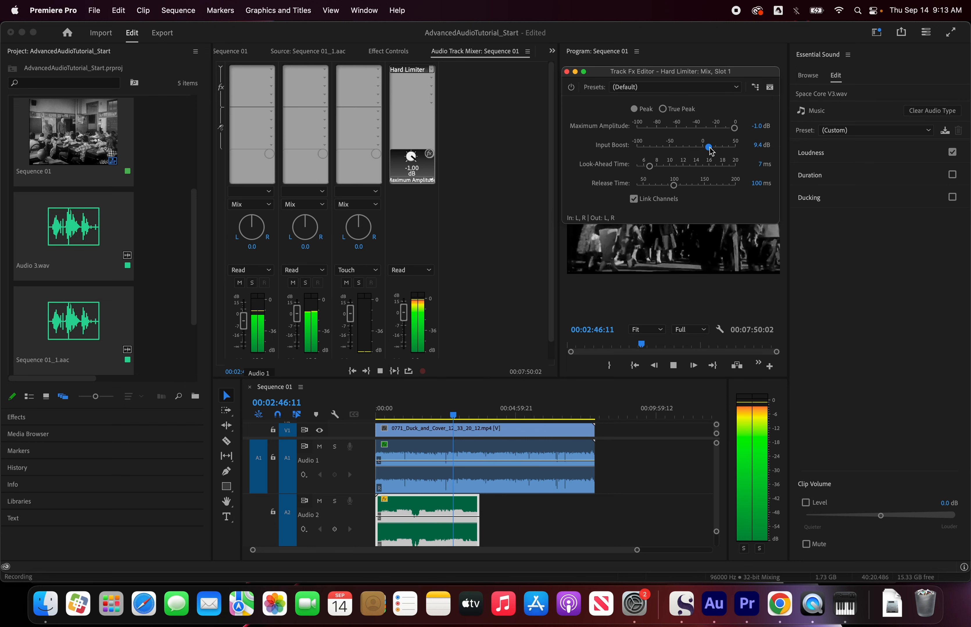
scroll(440, 266, down, 1)
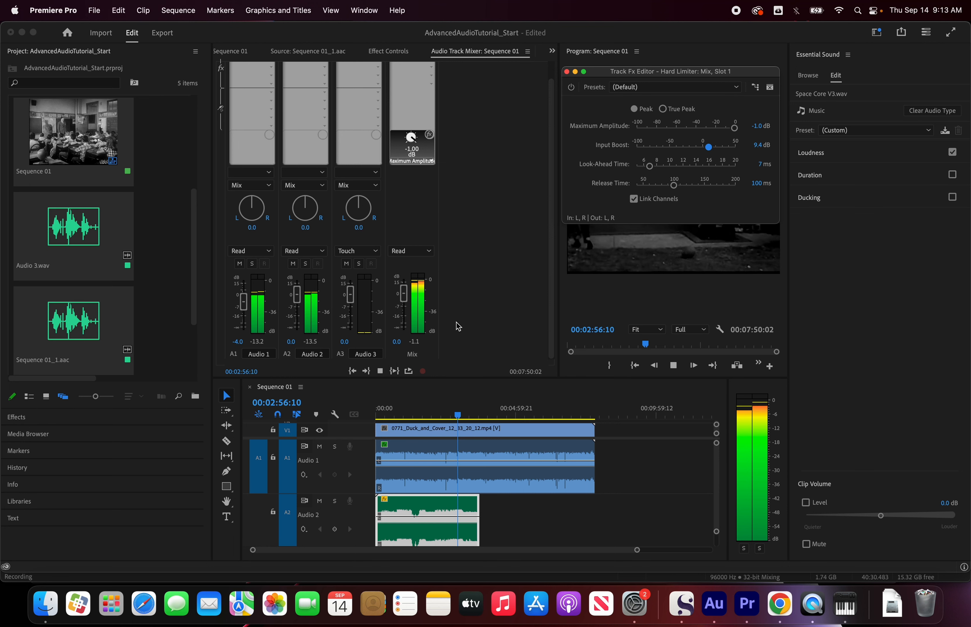
key(space)
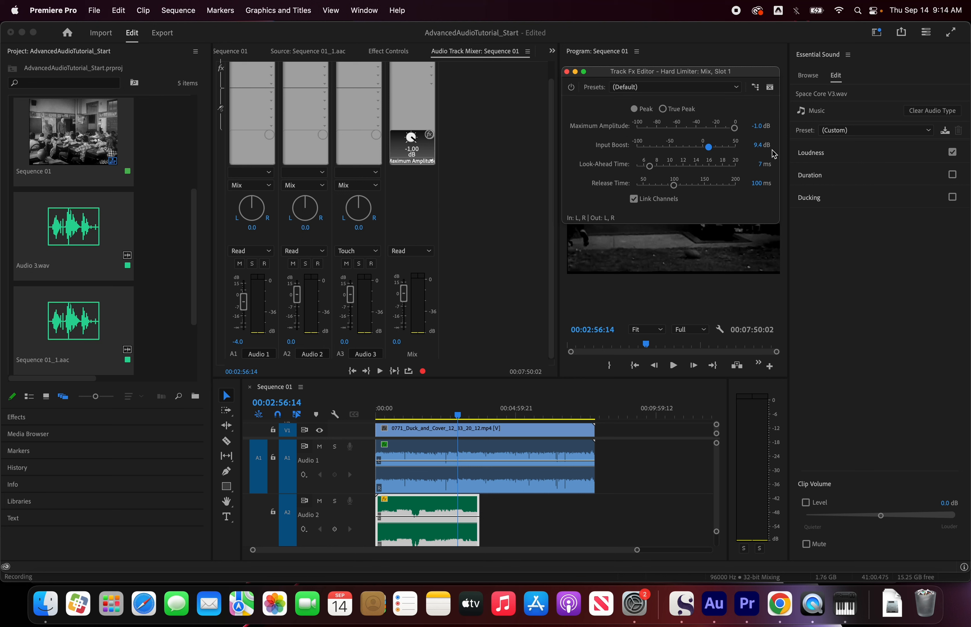
Step: Set the Hard Limiter's Input Boost to 10.0 dB and audition the mix briefly
click(756, 147)
text(10)
key(Return)
key(space)
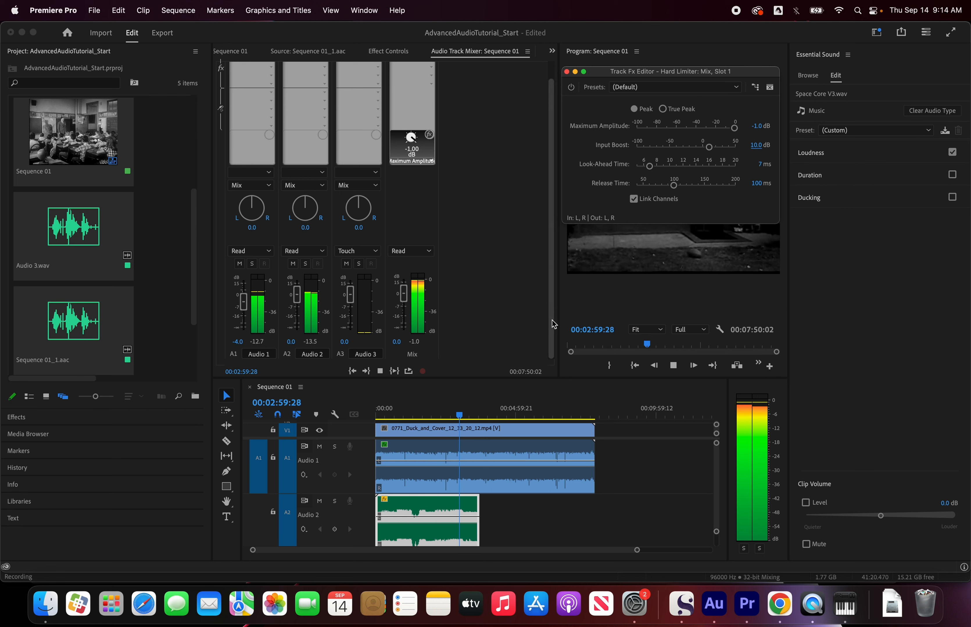
key(space)
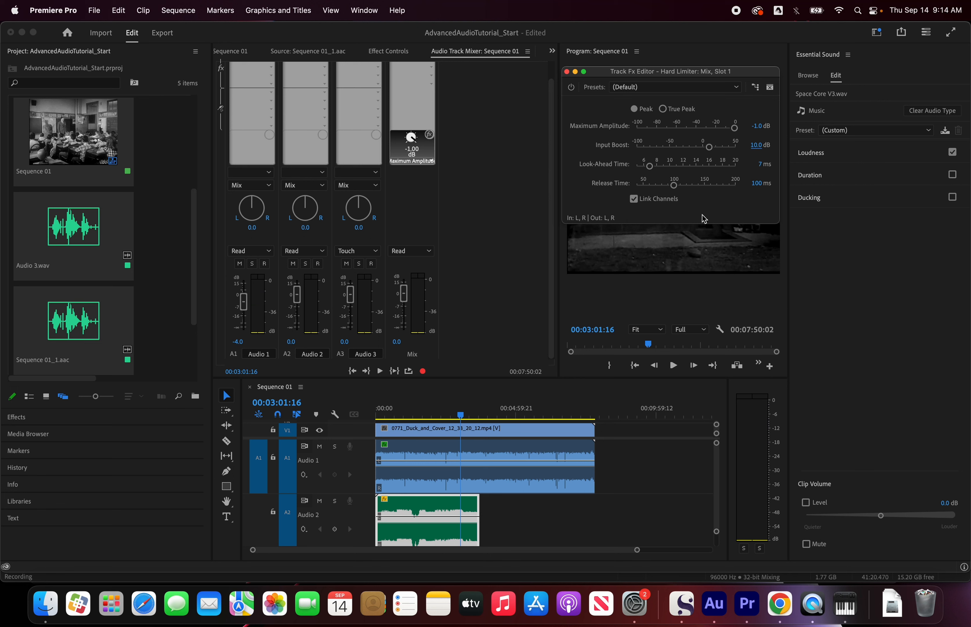
Step: Lower the Hard Limiter's Input Boost to 9.4 dB and play a short stretch of the sequence to check it
click(754, 146)
text(9.4)
click(579, 160)
key(space)
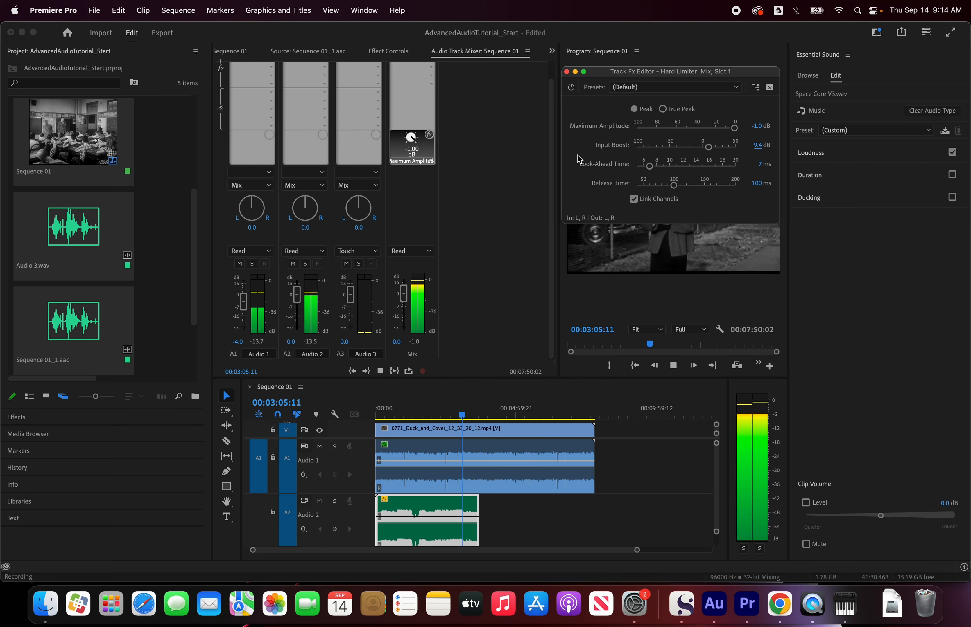
key(space)
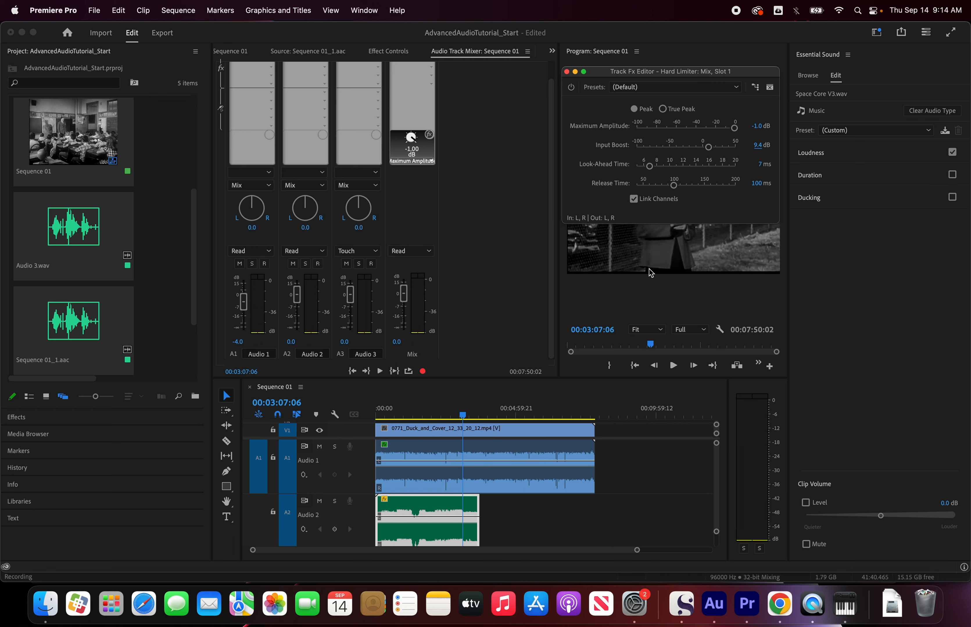
Step: Set the Hard Limiter's Input Boost to 9.0 dB, audition the mix, and close the effect editor
click(761, 146)
text(9)
key(Return)
key(space)
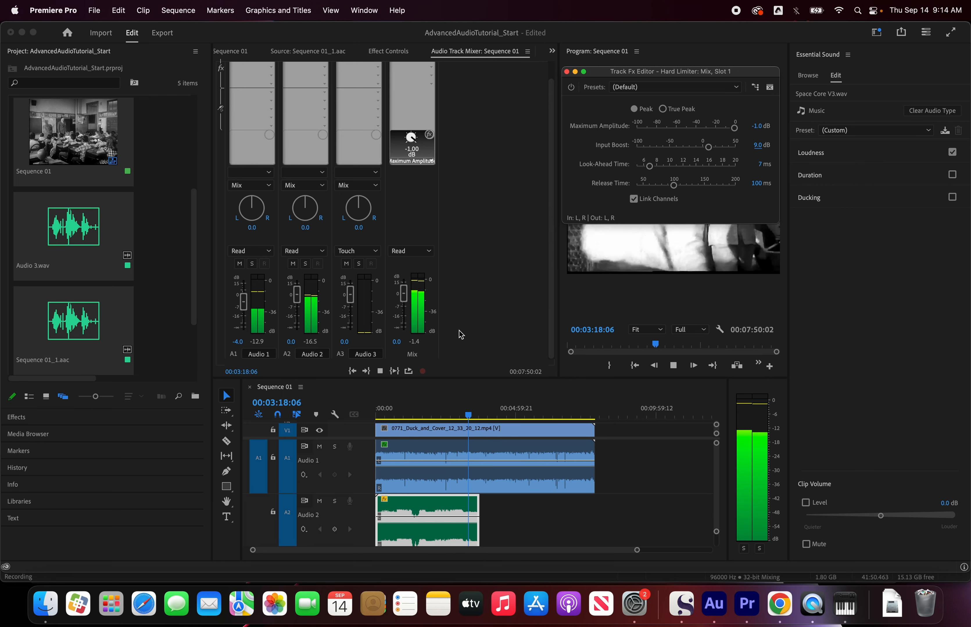
key(space)
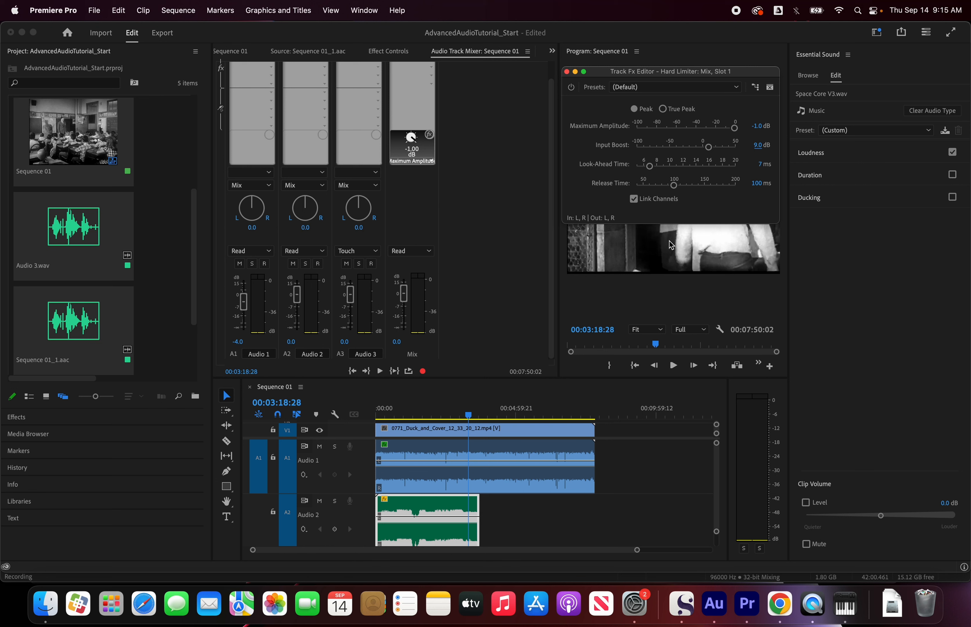
click(566, 71)
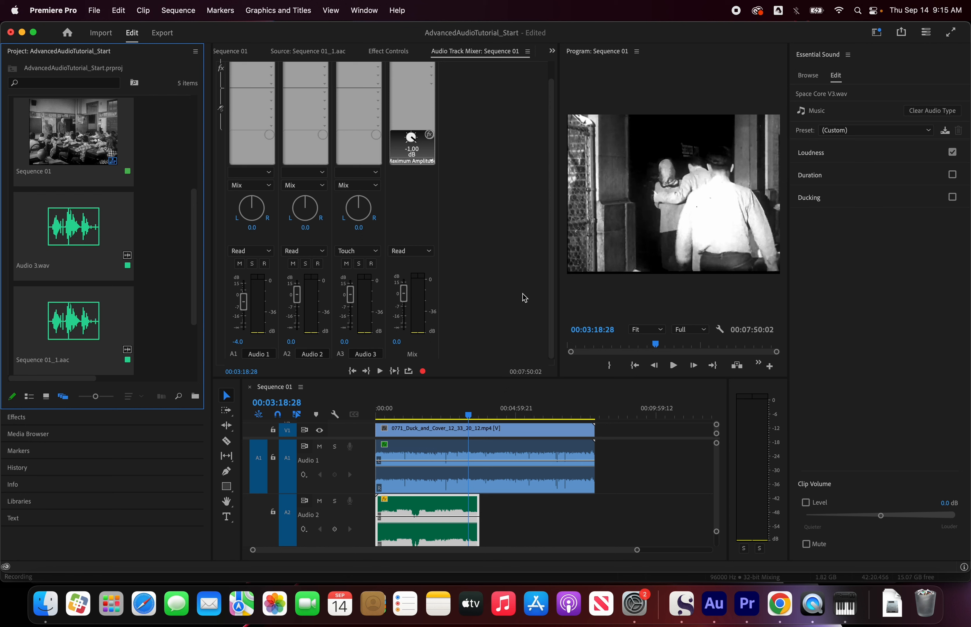
Step: Open the export settings for Sequence 01 and look through the formats, keeping AAC Audio
click(481, 393)
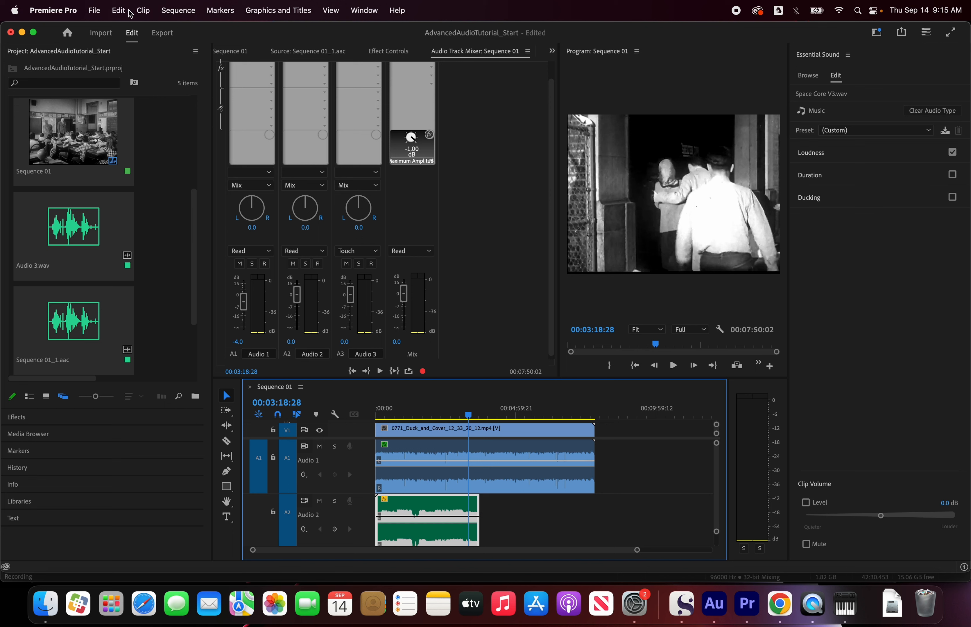
click(162, 32)
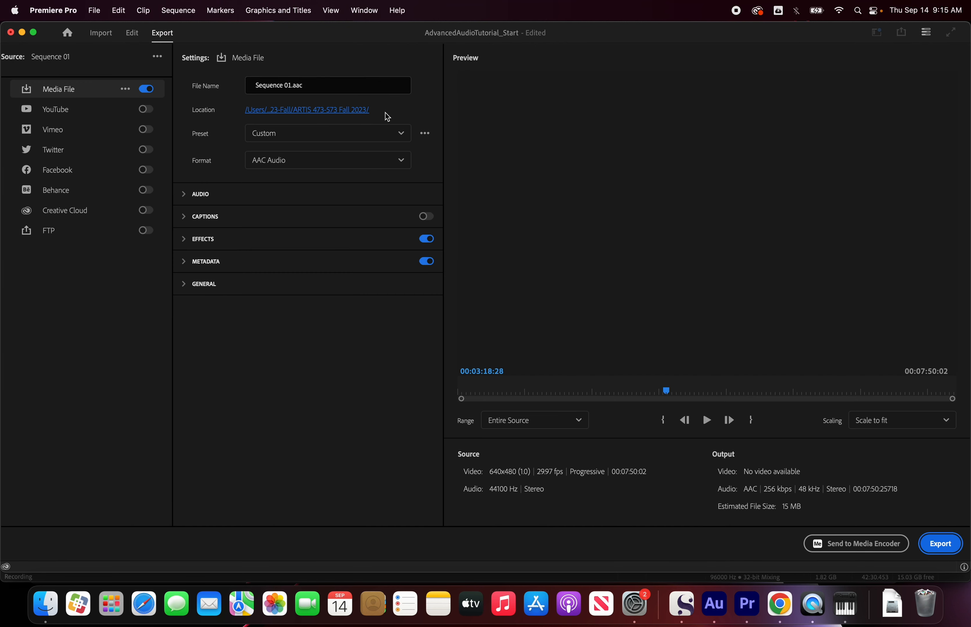
click(397, 163)
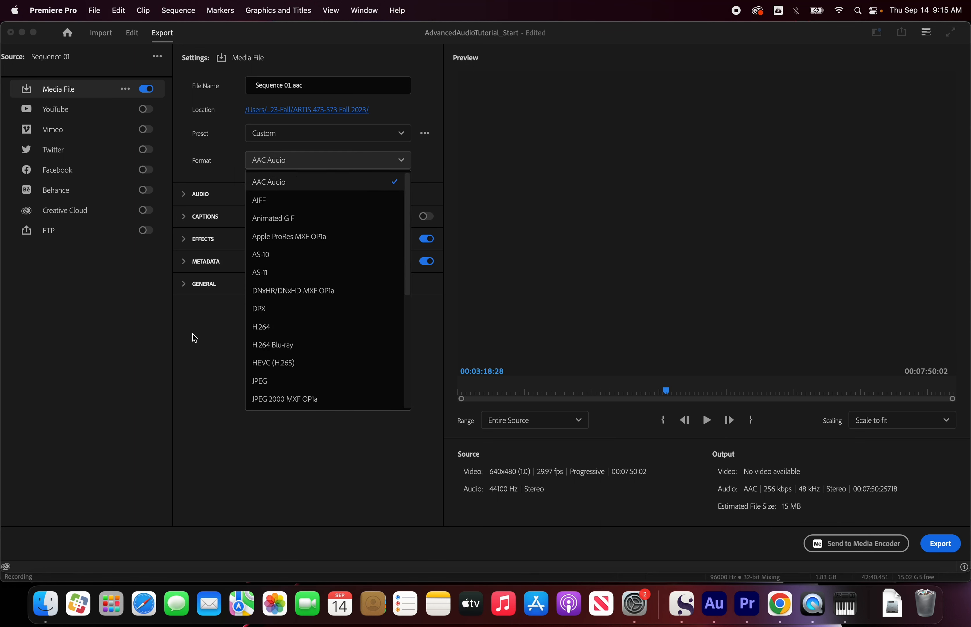
click(199, 362)
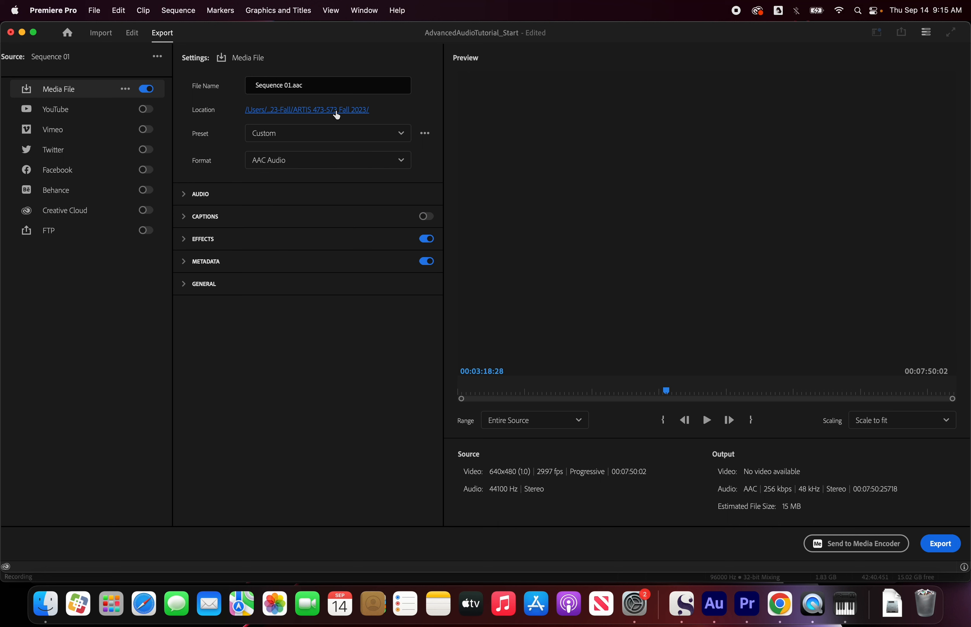
Step: Name the output file TestAudioExport.aac and export the sequence's audio
drag(291, 84, 252, 85)
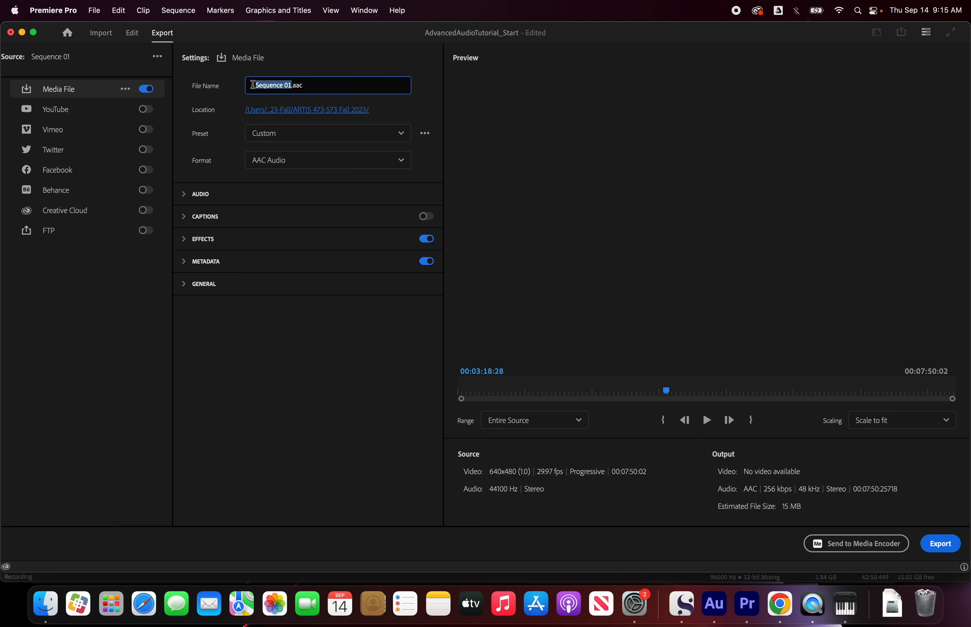
text(TestAudioExport)
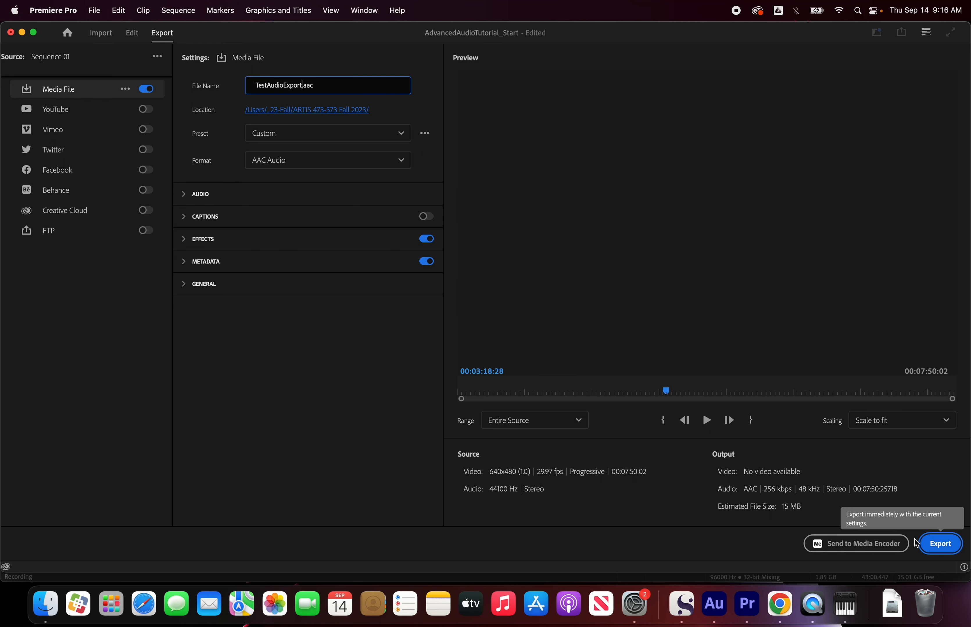
click(938, 550)
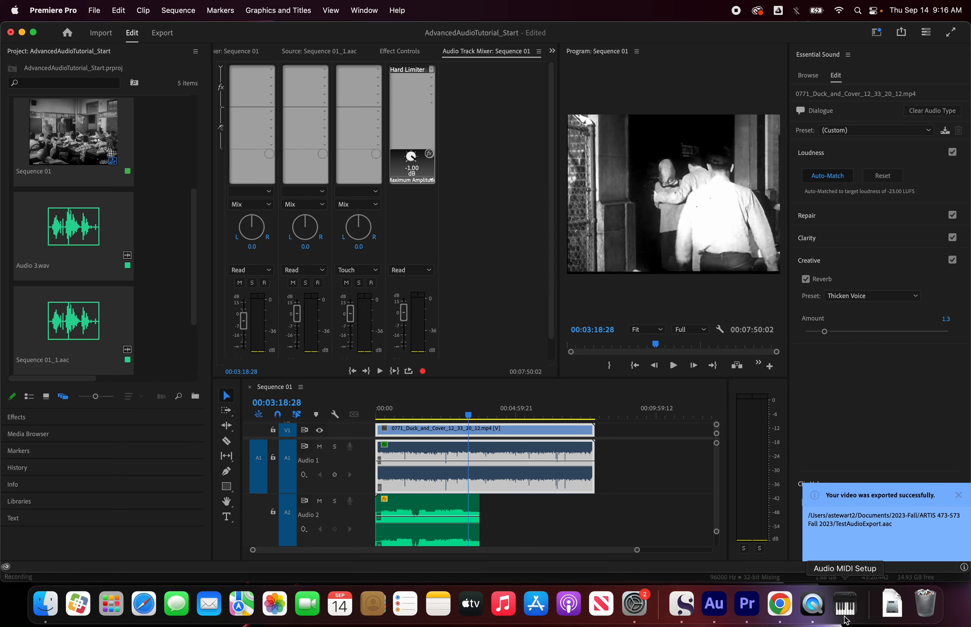
Step: Import TestAudioExport.aac from the ARTIS 473-573 Fall 2023 folder into the project
double_click(162, 261)
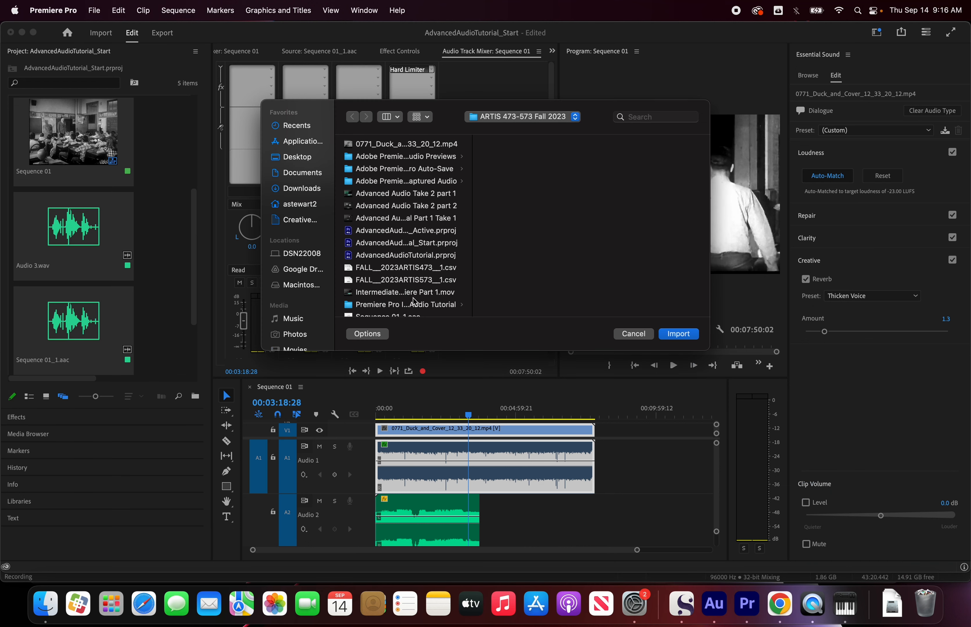
scroll(408, 288, down, 5)
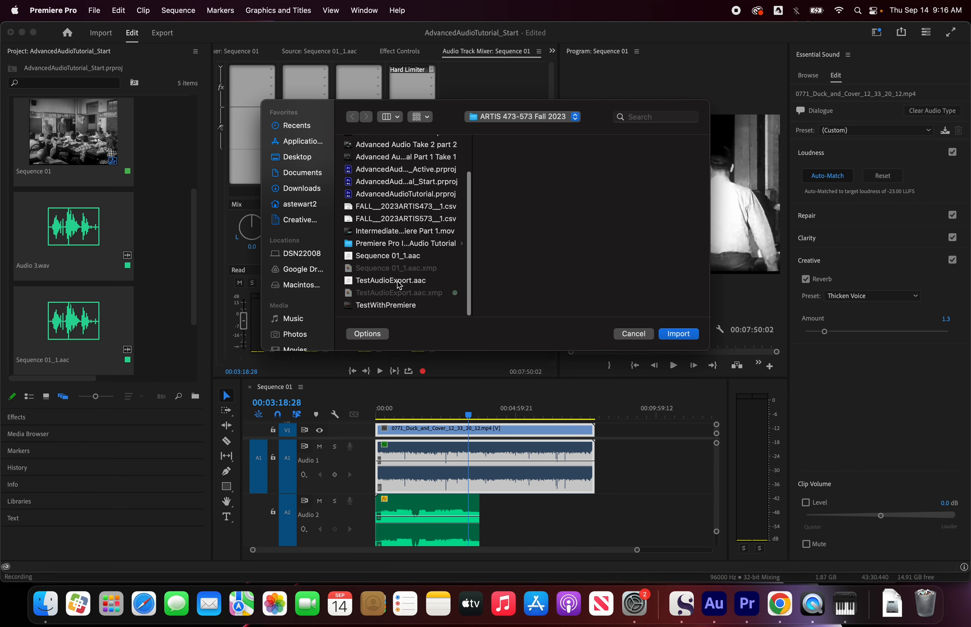
click(399, 282)
click(679, 335)
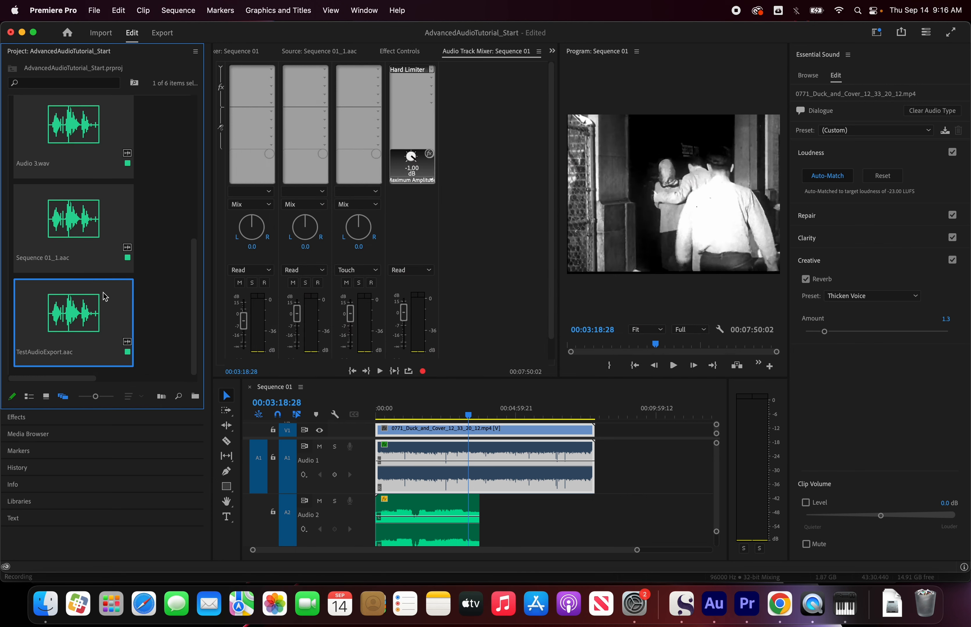
Step: Open TestAudioExport.aac in the Source Monitor and enlarge the monitor area to inspect its waveform
double_click(72, 319)
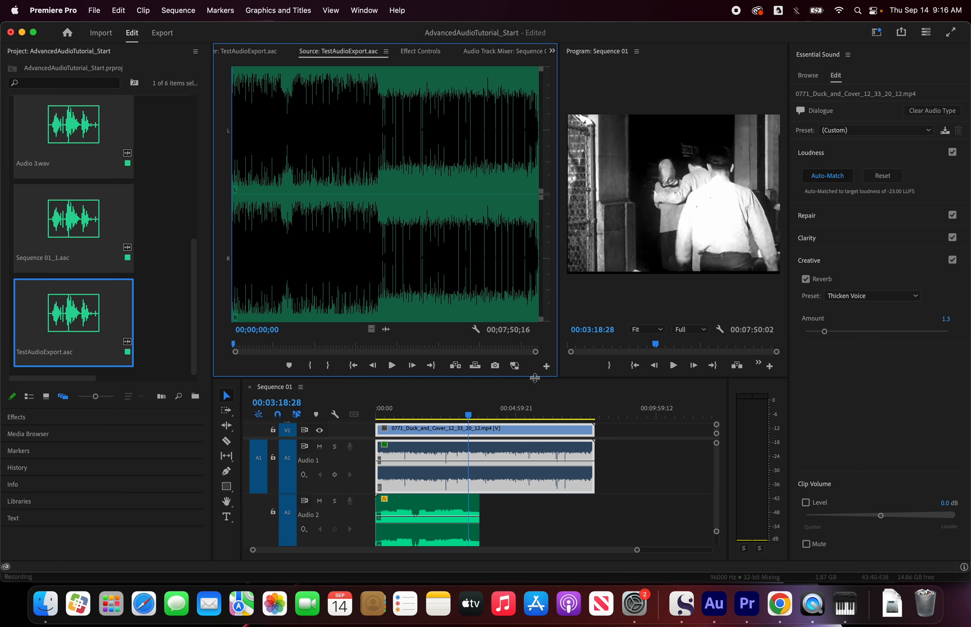
drag(534, 377, 562, 510)
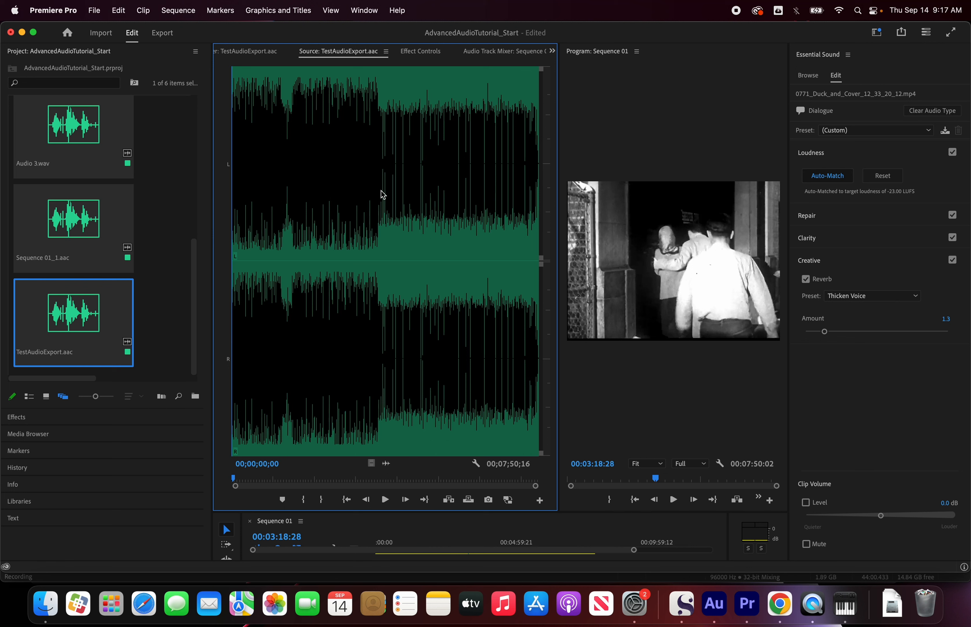
Step: Play about the first 15 seconds of the exported audio in the Source Monitor and stop playback
click(386, 500)
click(385, 500)
click(385, 500)
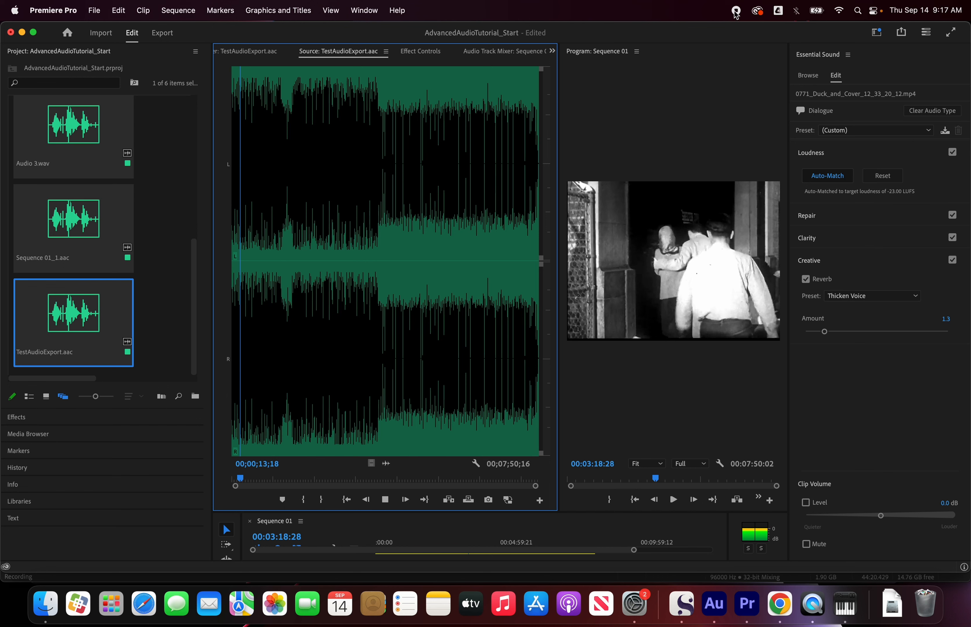
click(385, 503)
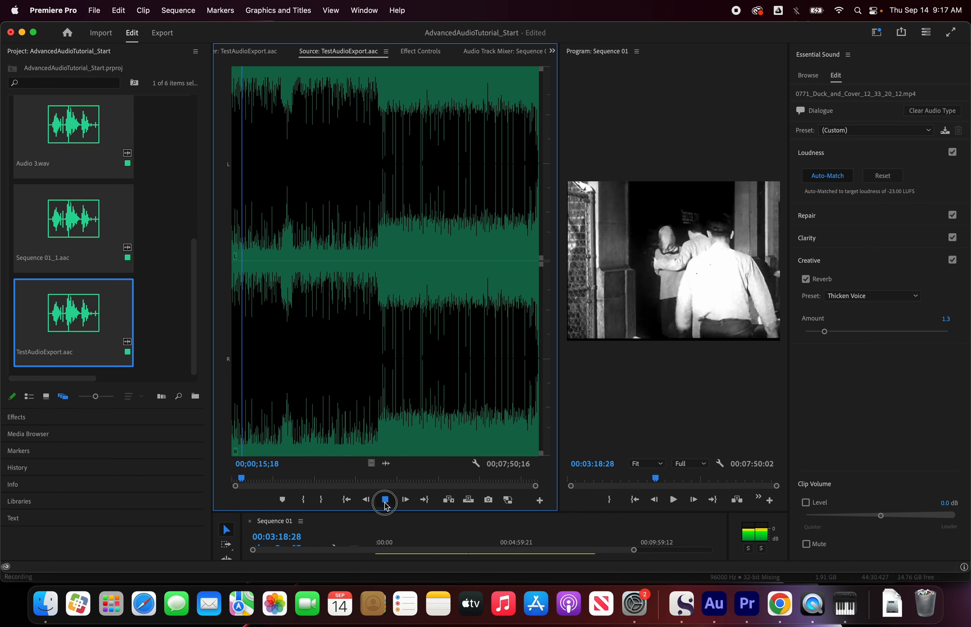
click(735, 11)
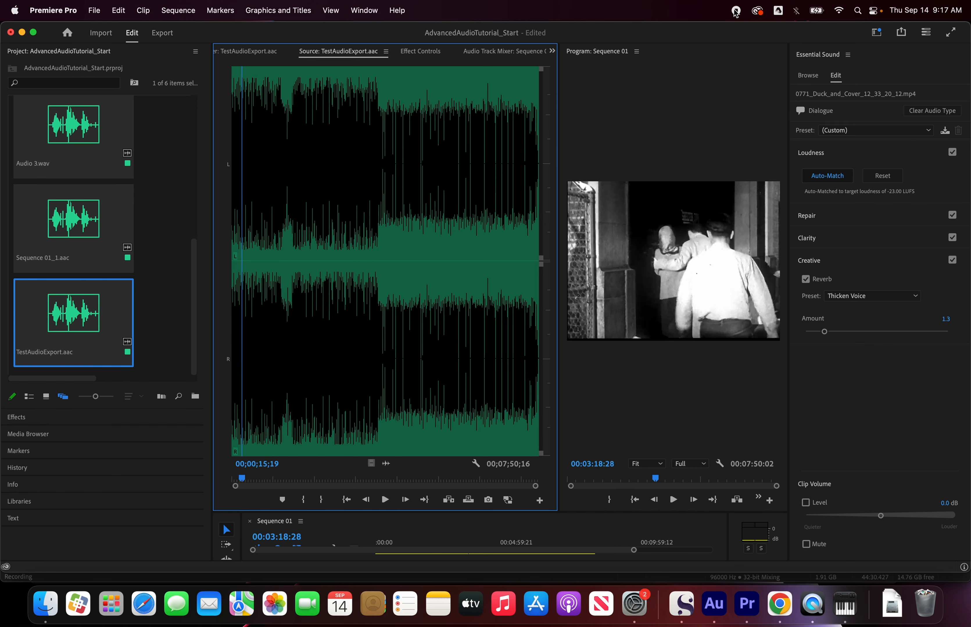